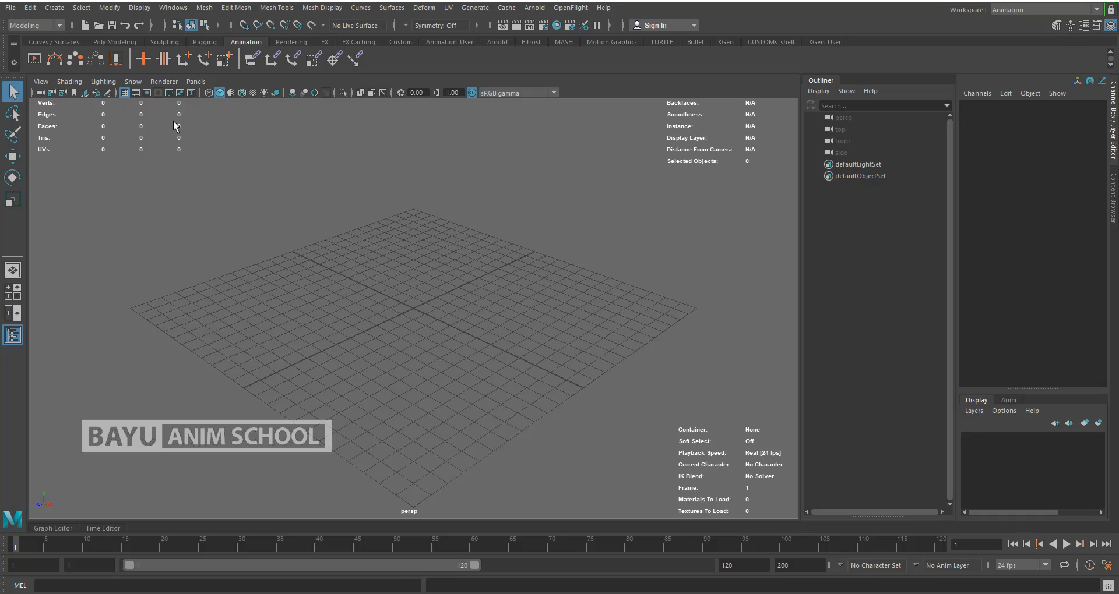
left_click(204, 8)
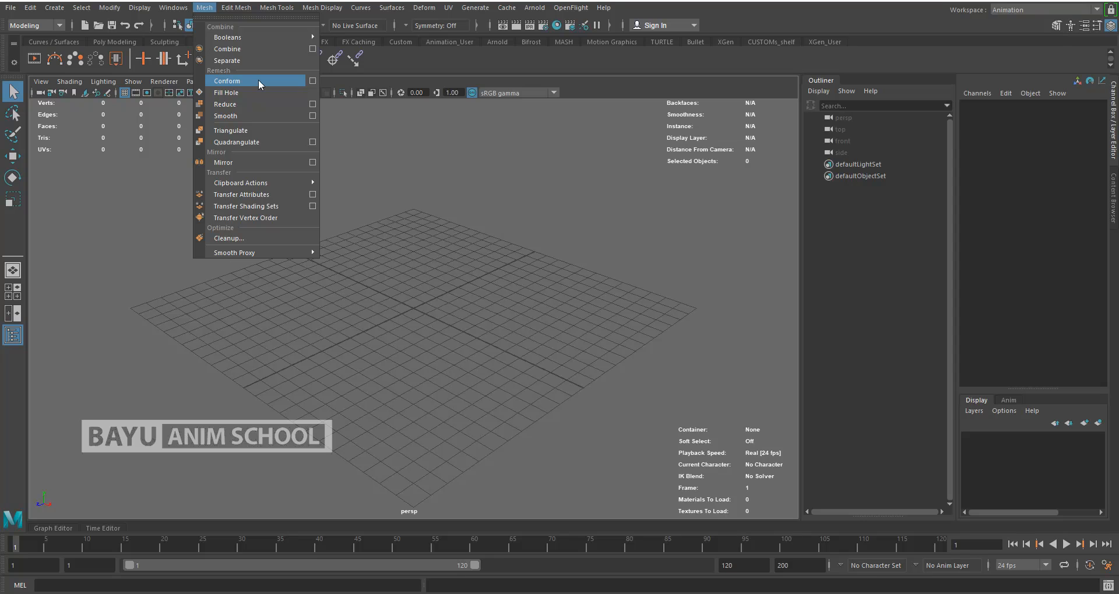
left_click(511, 242)
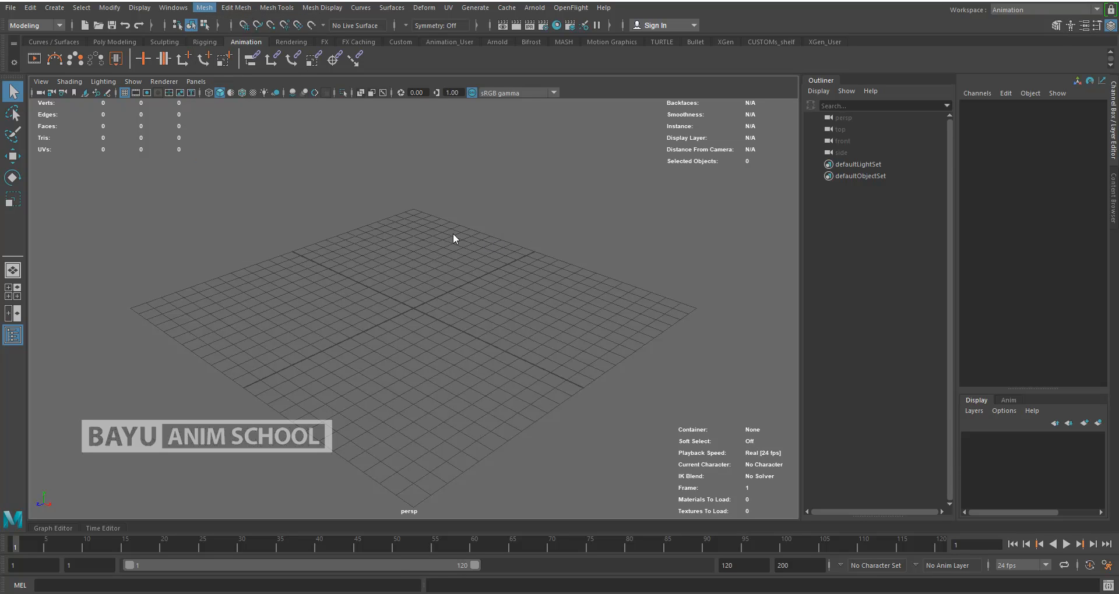
Create a polygon cube primitive at the origin of the grid.
left_click(46, 13)
mouse_move(176, 52)
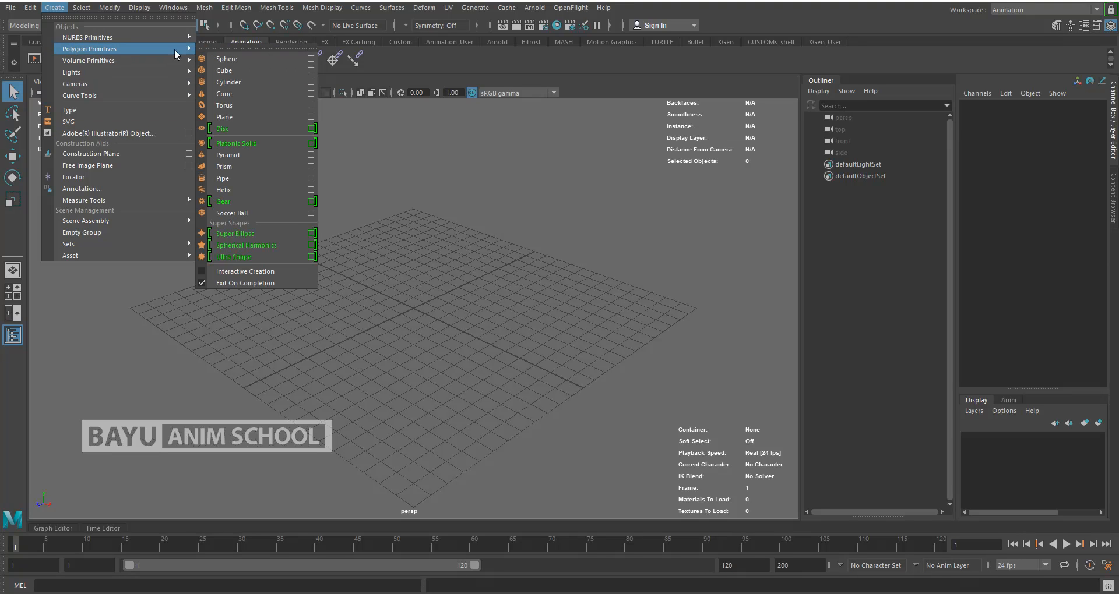
left_click(274, 70)
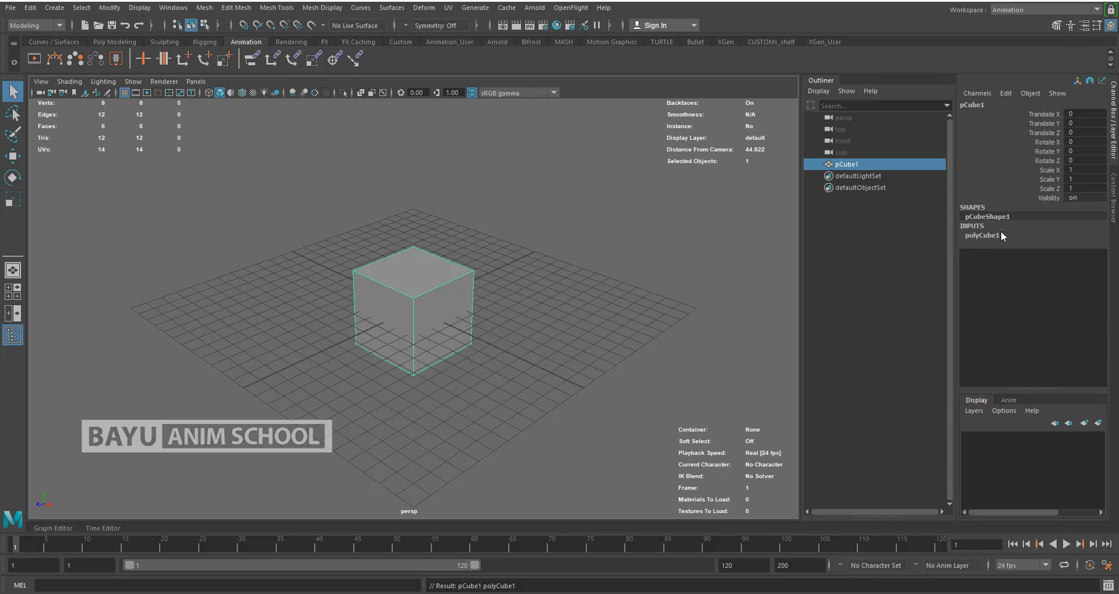
Set the cube's depth to 15 and its depth subdivisions to 3.
left_click(1001, 233)
left_click(1081, 263)
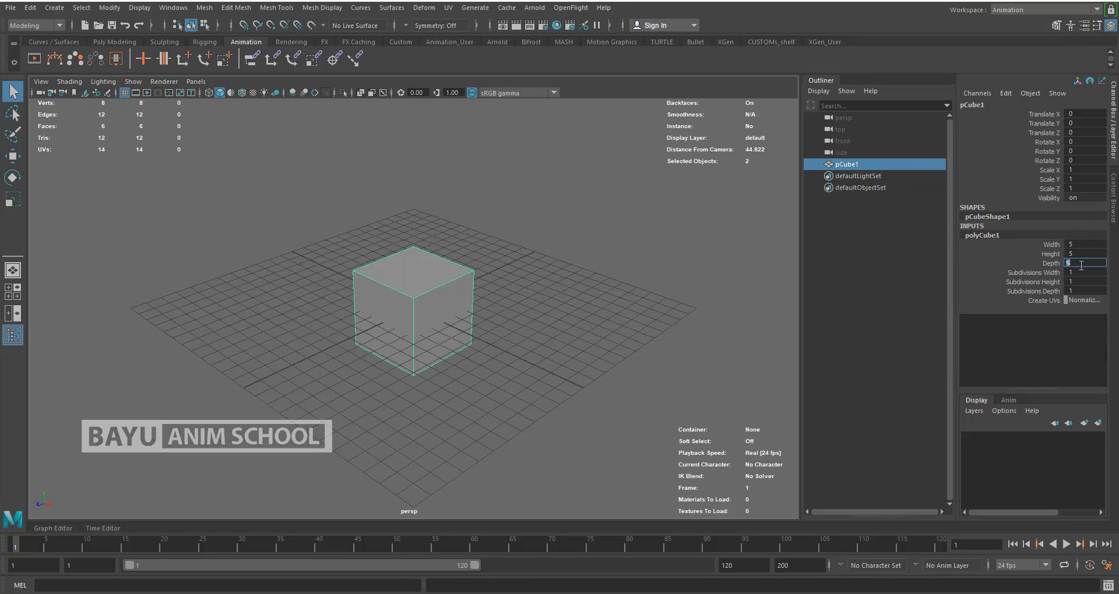
type("15")
key("Return")
left_click(1079, 289)
type("3")
key("Return")
Raise the box onto the grid by setting its Translate Y to 2.5.
left_click_drag(486, 378, 689, 307, "alt")
left_click(1077, 124)
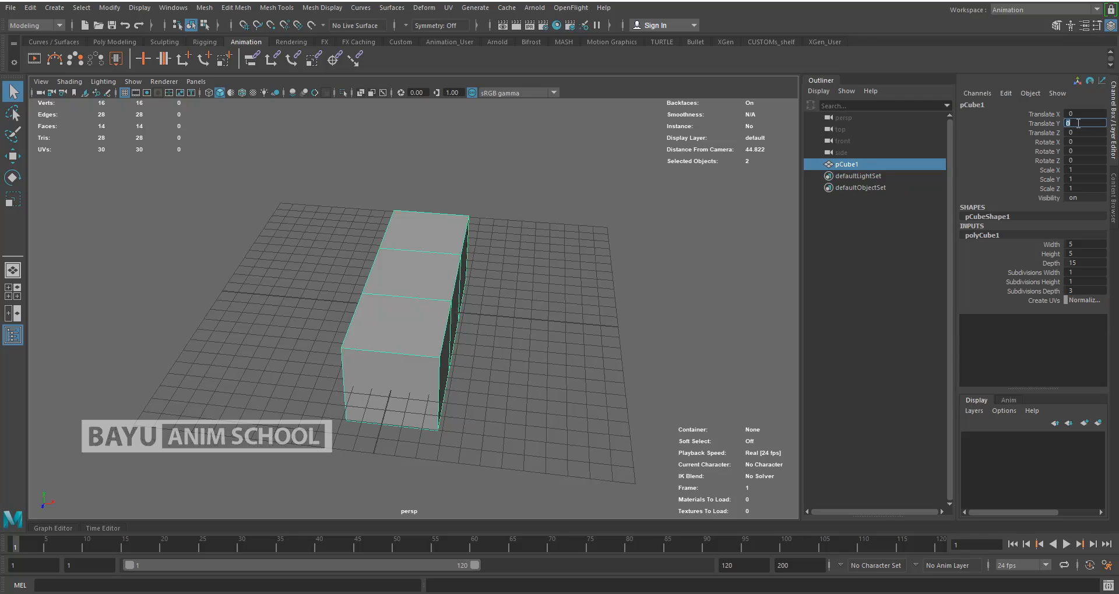
type("2.5")
key("Return")
Make one copy of the box using Duplicate Special with Duplicate input graph enabled.
left_click_drag(430, 322, 406, 321, "alt")
scroll(526, 299, "down", 2)
middle_click_drag(527, 299, 467, 322, "alt")
left_click_drag(467, 321, 470, 337, "alt")
scroll(471, 337, "up", 3)
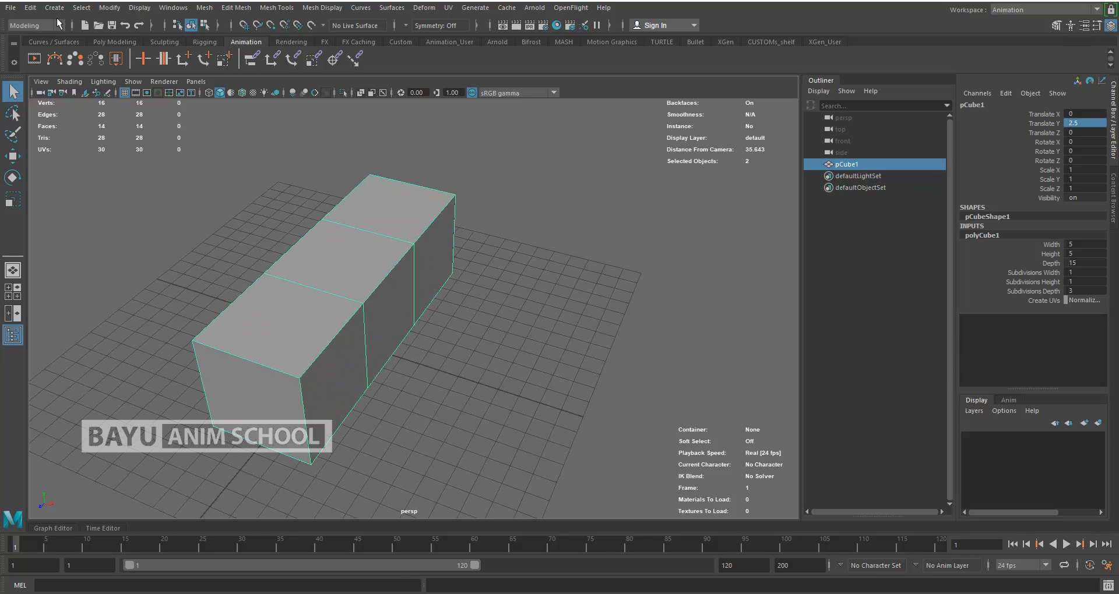
left_click(31, 8)
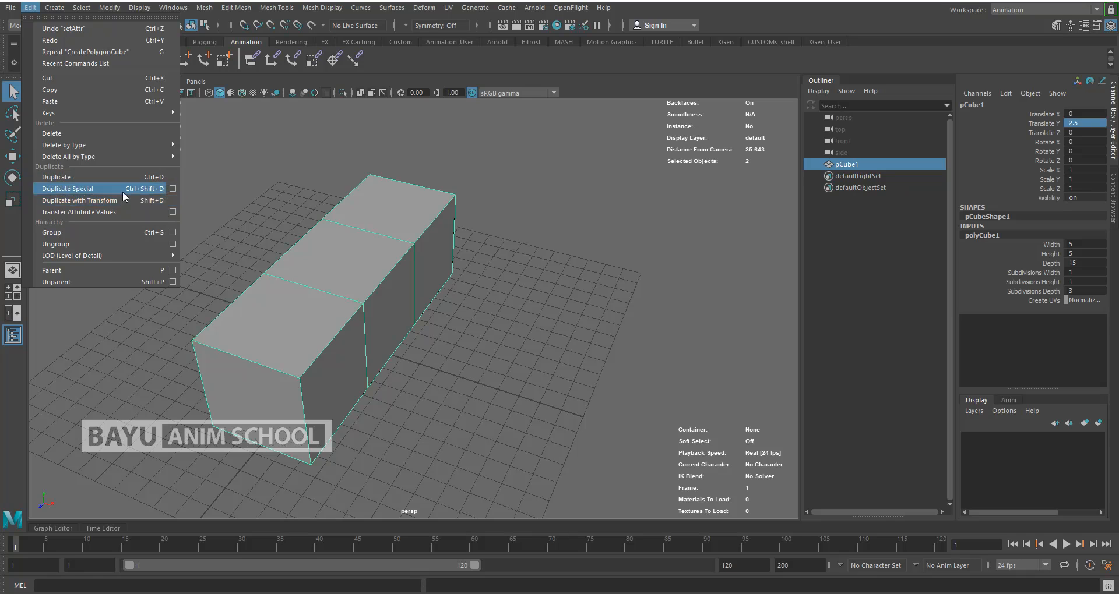
left_click(173, 188)
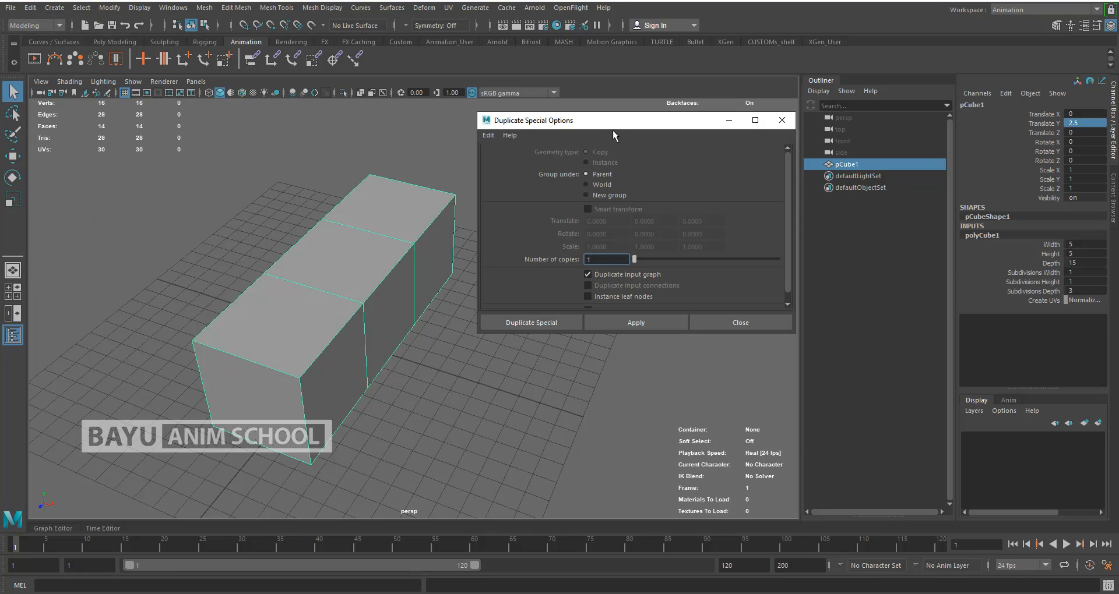
left_click_drag(621, 330, 636, 450)
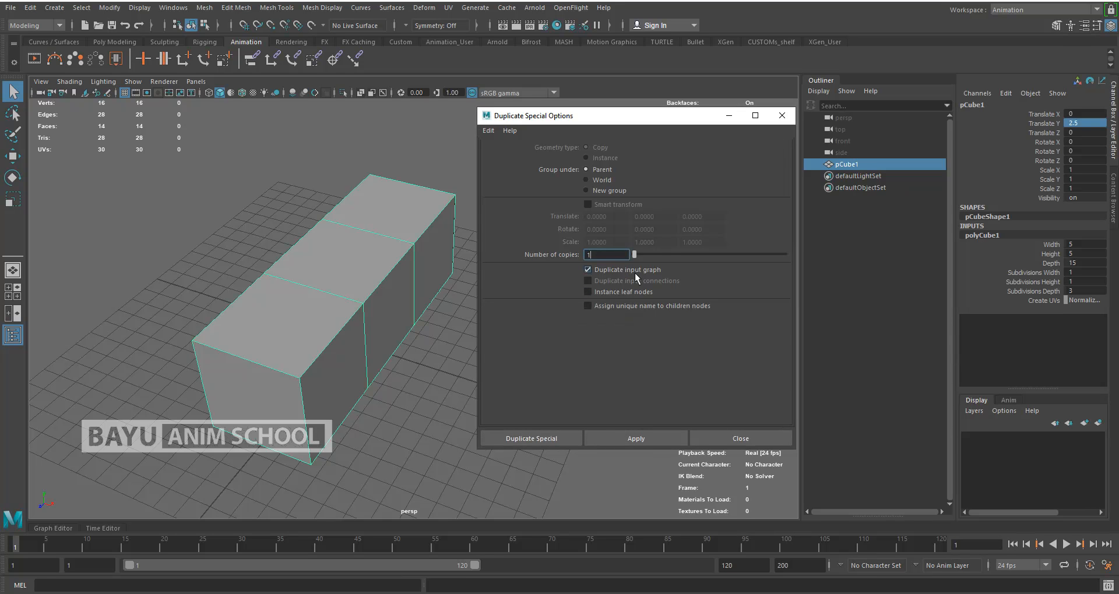
left_click(548, 439)
Move the duplicated box away from the original by setting its Translate X to 10.
left_click_drag(520, 429, 463, 427, "alt")
key("w")
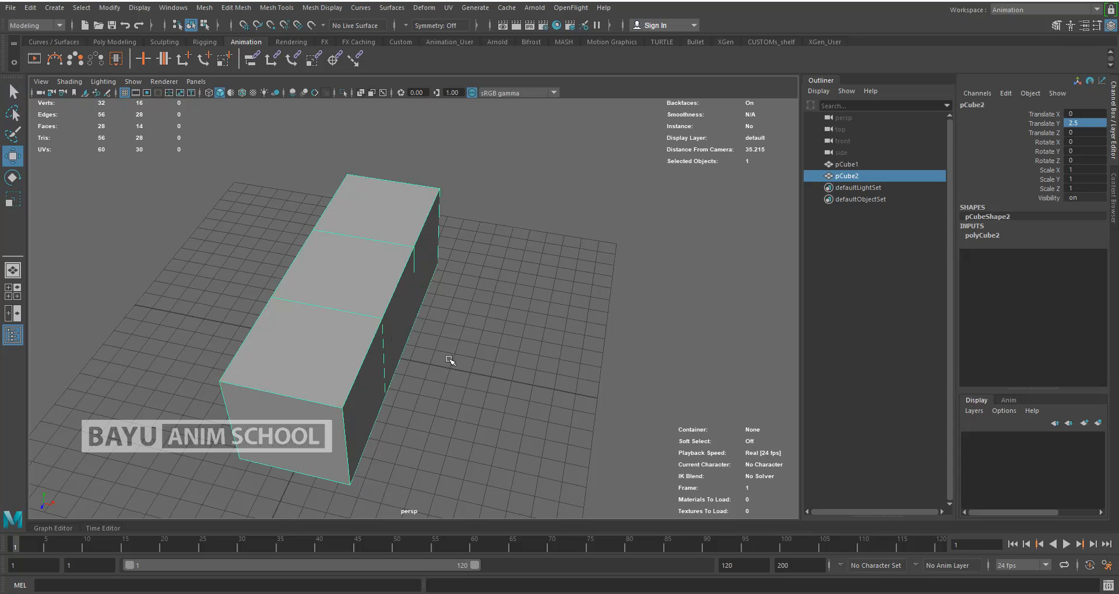
left_click(1080, 115)
type("5")
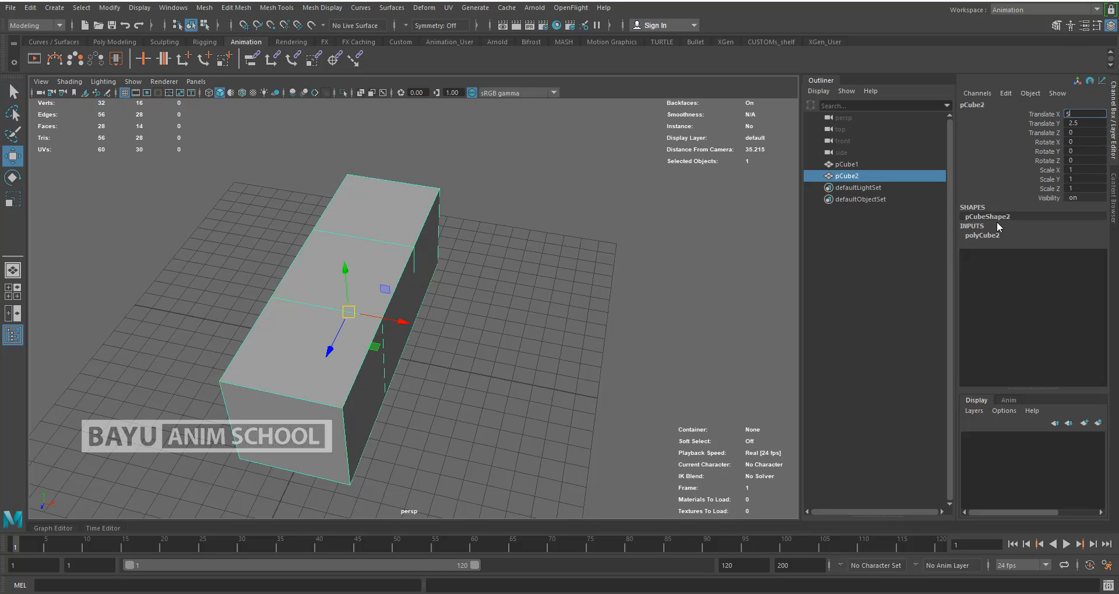
key("Return")
left_click(1084, 113)
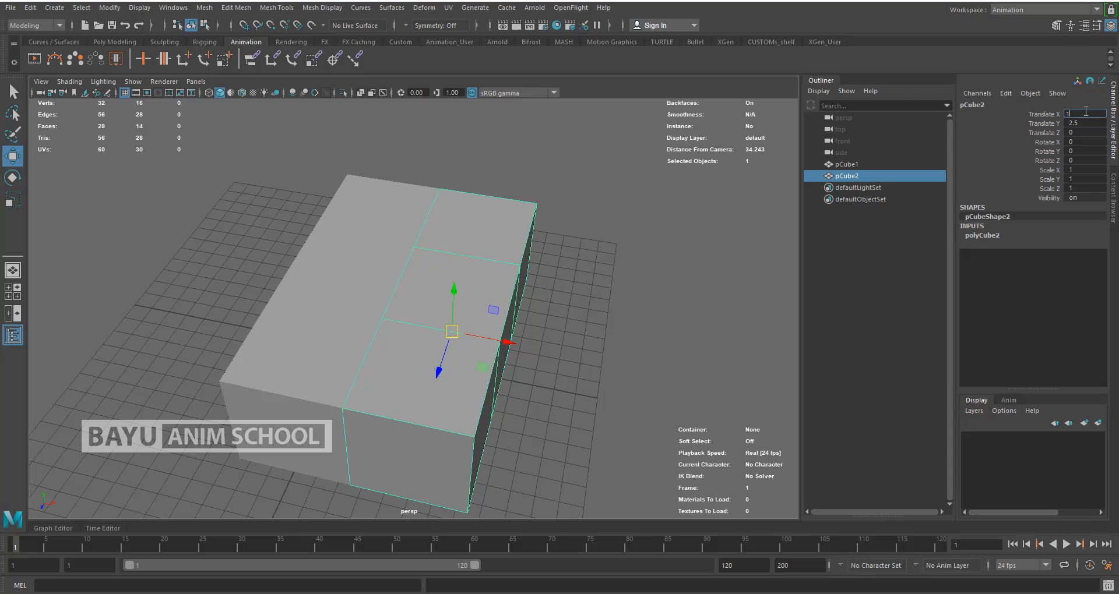
key("Return")
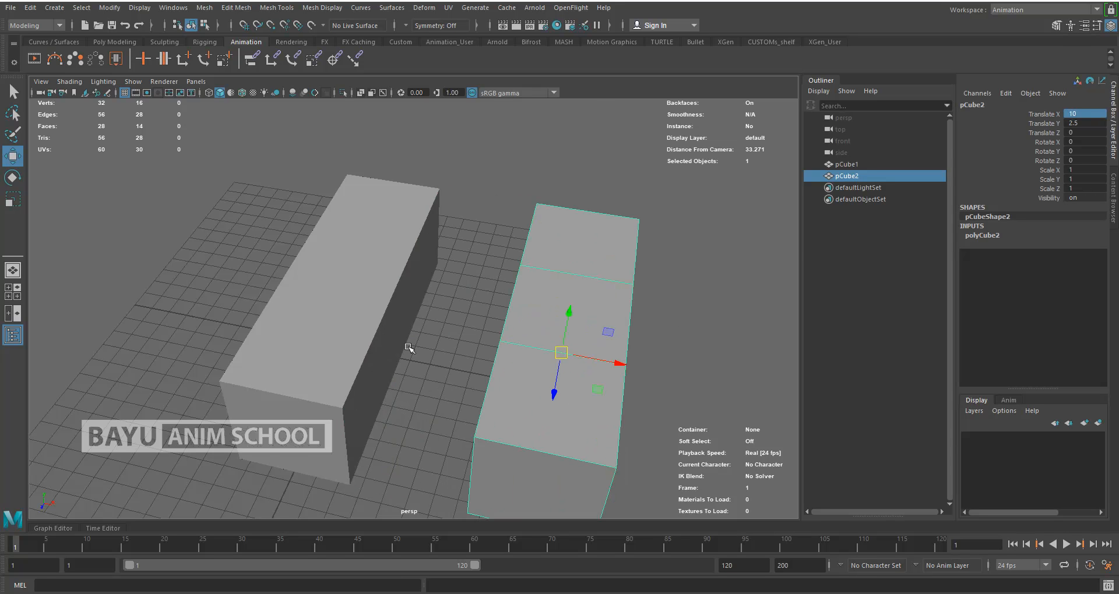
Turn on wireframe on shaded so both boxes show their edges, and clear the selection.
left_click_drag(445, 371, 432, 363, "alt")
right_click_drag(450, 372, 481, 387, "alt")
middle_click_drag(490, 384, 507, 346, "alt")
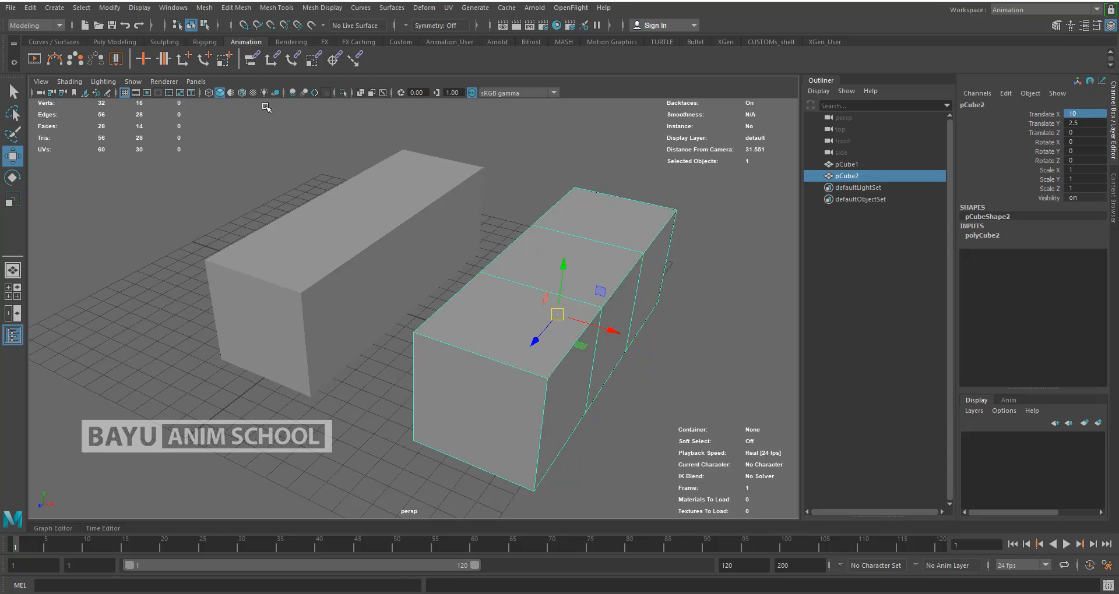
left_click(243, 92)
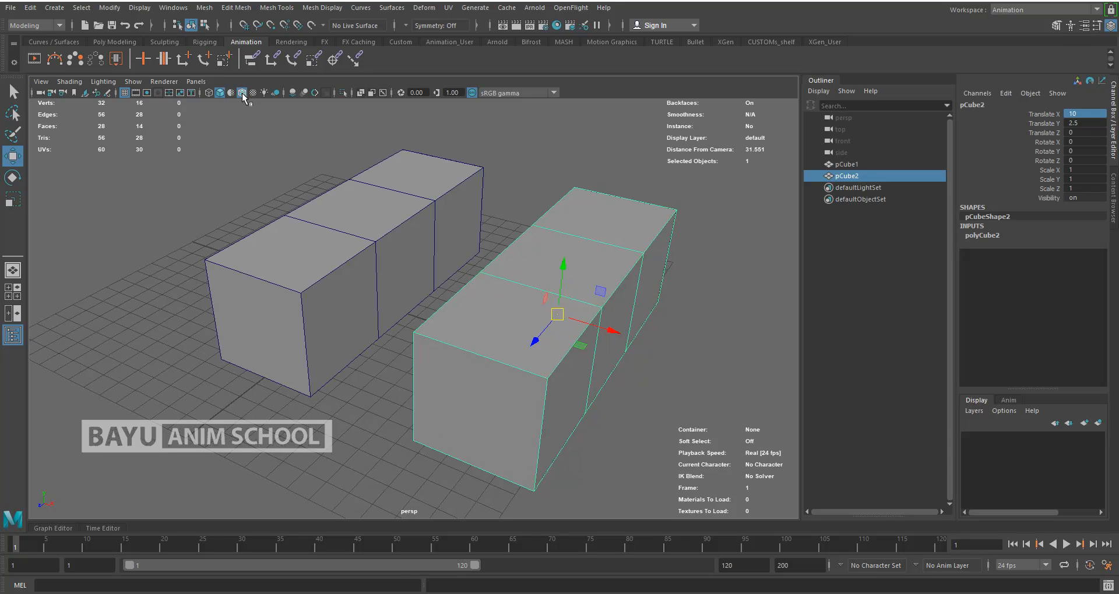
left_click(527, 169)
Delete two faces of the original box: the top of one end segment and the side of the opposite end segment.
mouse_move(526, 169)
left_mouse_down("alt")
mouse_move(474, 269)
mouse_move(432, 302)
mouse_move(559, 282)
mouse_move(542, 292)
mouse_move(525, 350)
mouse_move(447, 330)
left_mouse_up("alt")
scroll(447, 330, "up", 5)
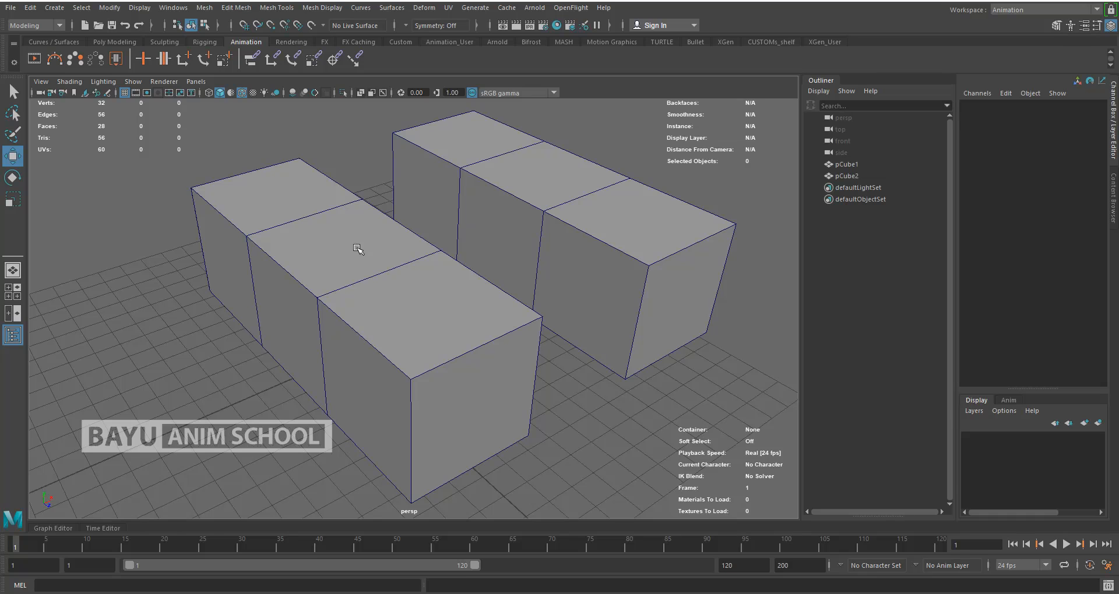
left_click_drag(217, 211, 265, 234)
left_click(205, 25)
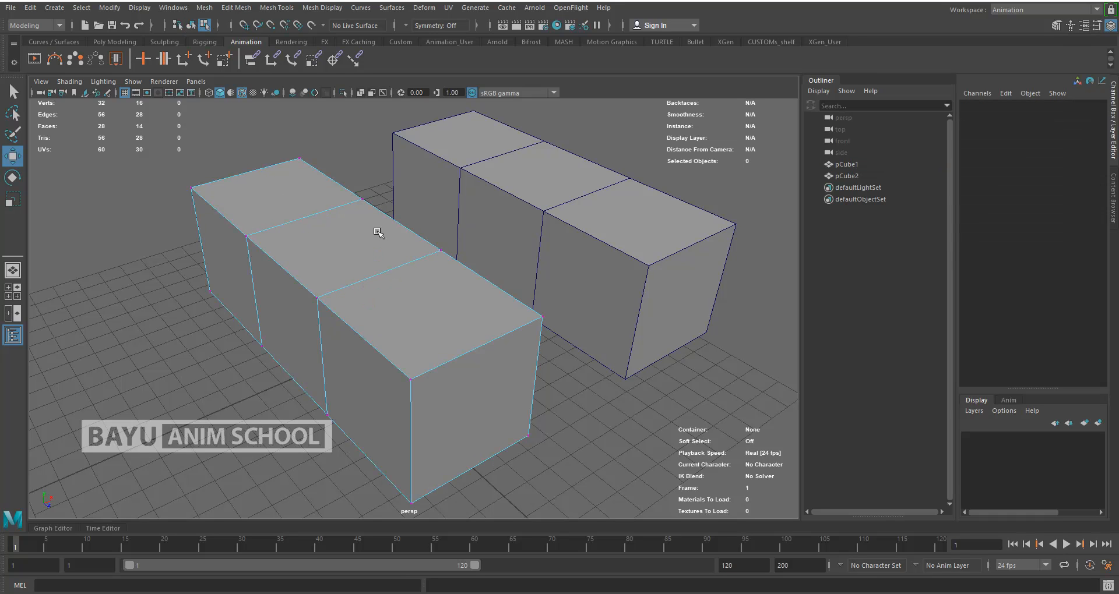
right_click(379, 289)
left_click(379, 283)
left_click(362, 299)
left_click(254, 322, "shift")
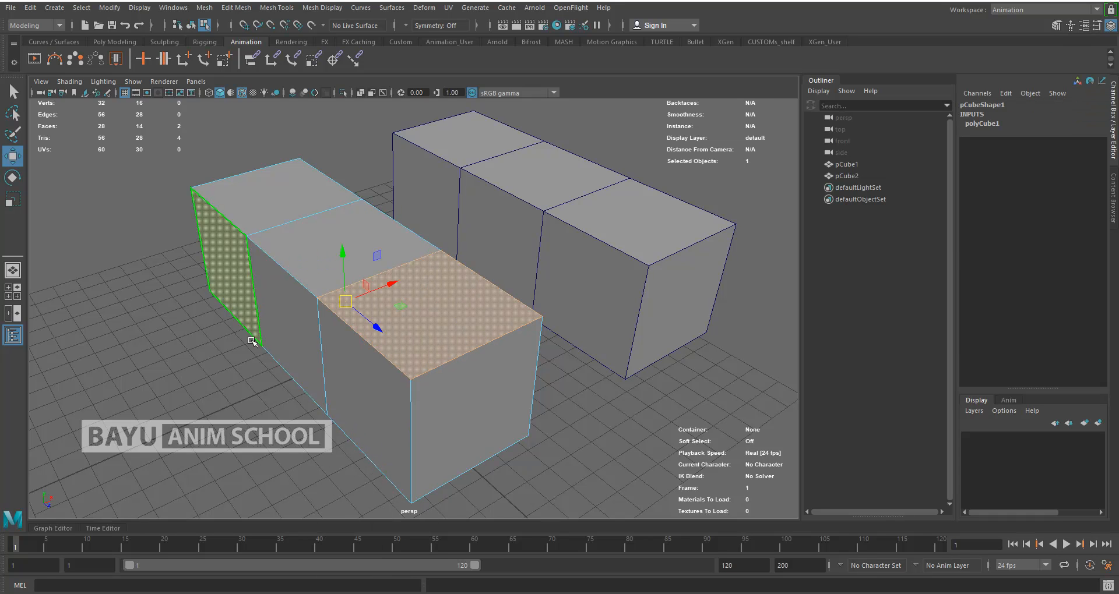
key("Delete")
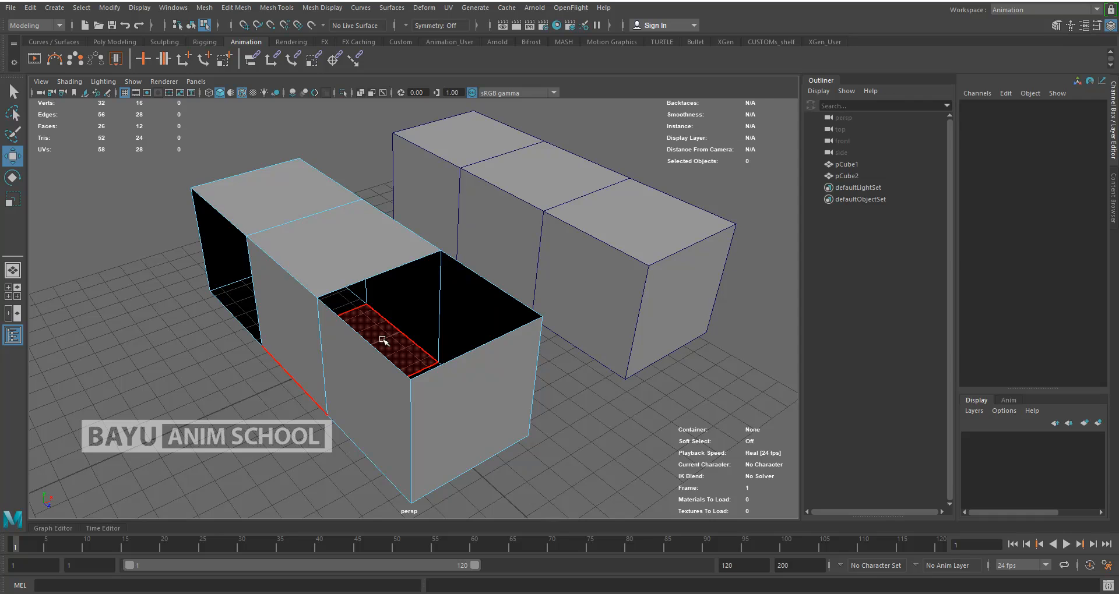
Try Fill Hole on the whole original box in object mode, and undo it.
left_click_drag(302, 362, 282, 349, "alt")
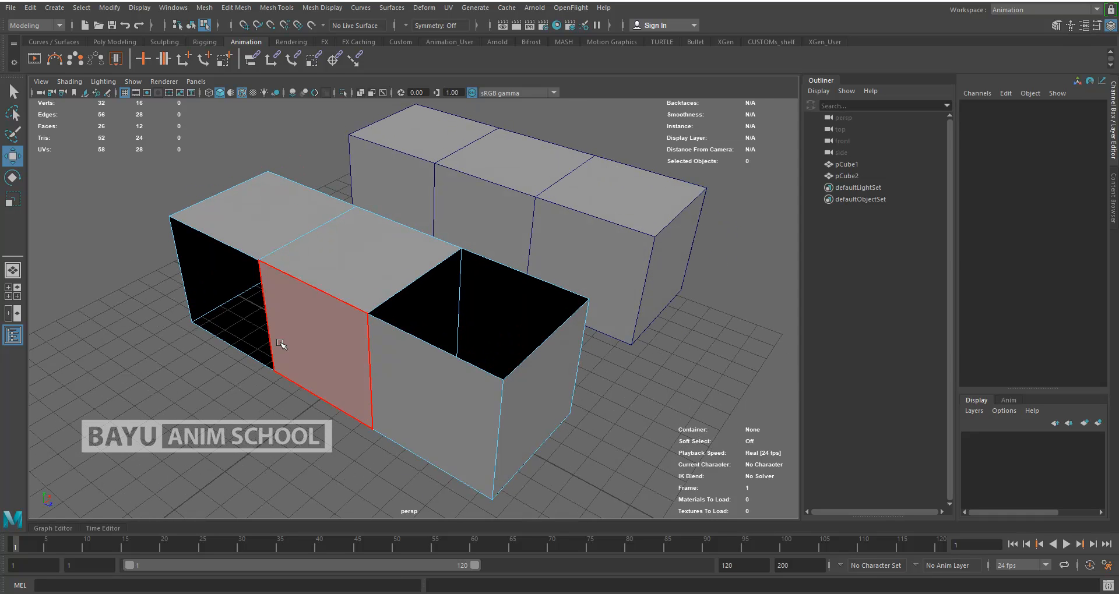
right_click(127, 222)
left_click(164, 204)
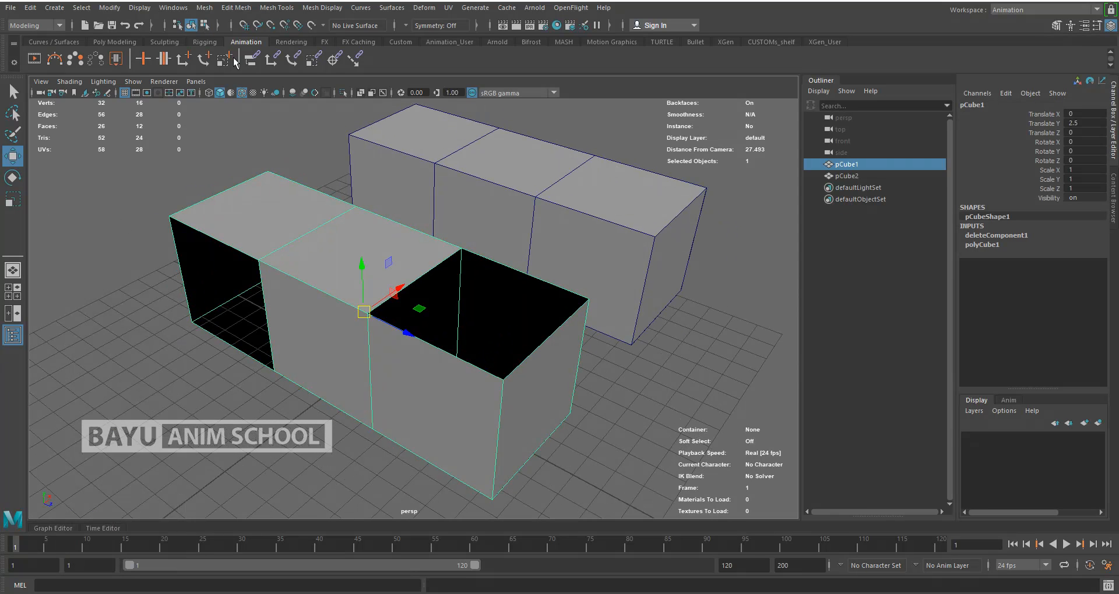
left_click(236, 8)
mouse_move(204, 8)
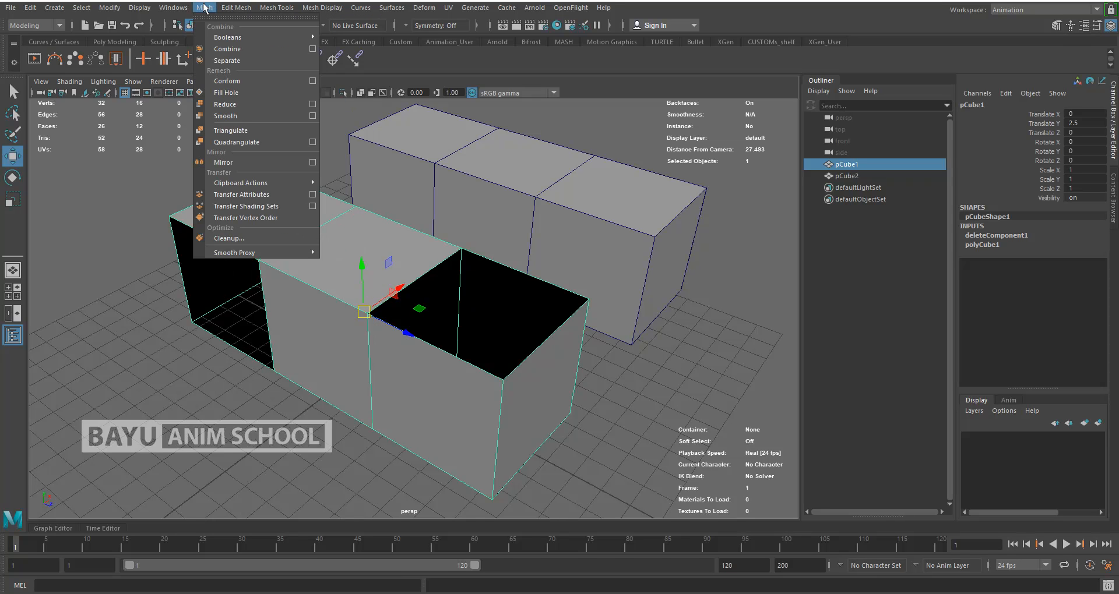
left_click(244, 91)
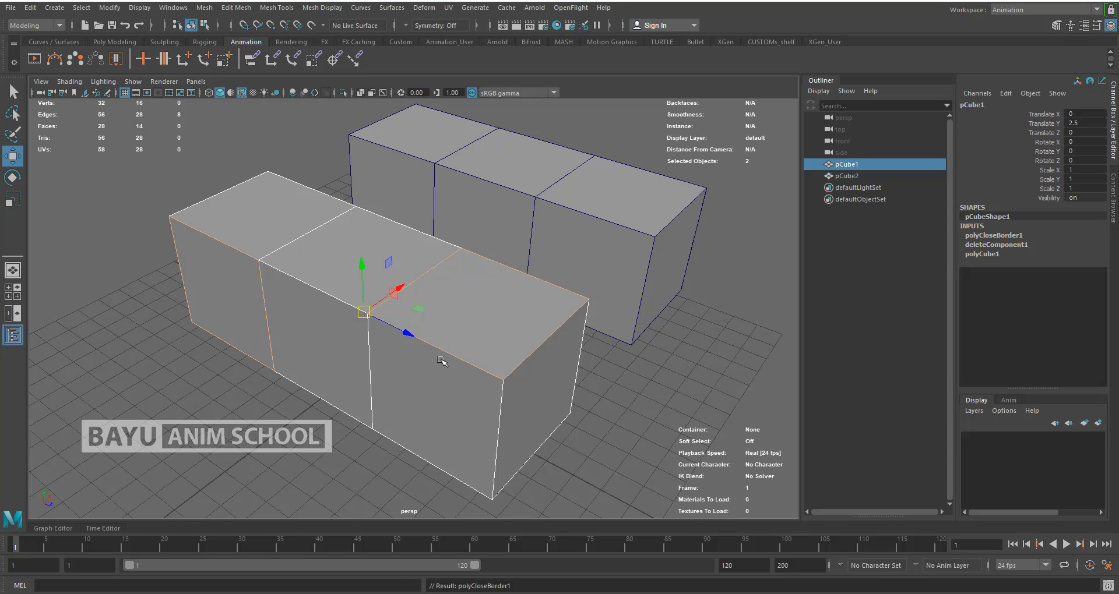
key("ctrl+z")
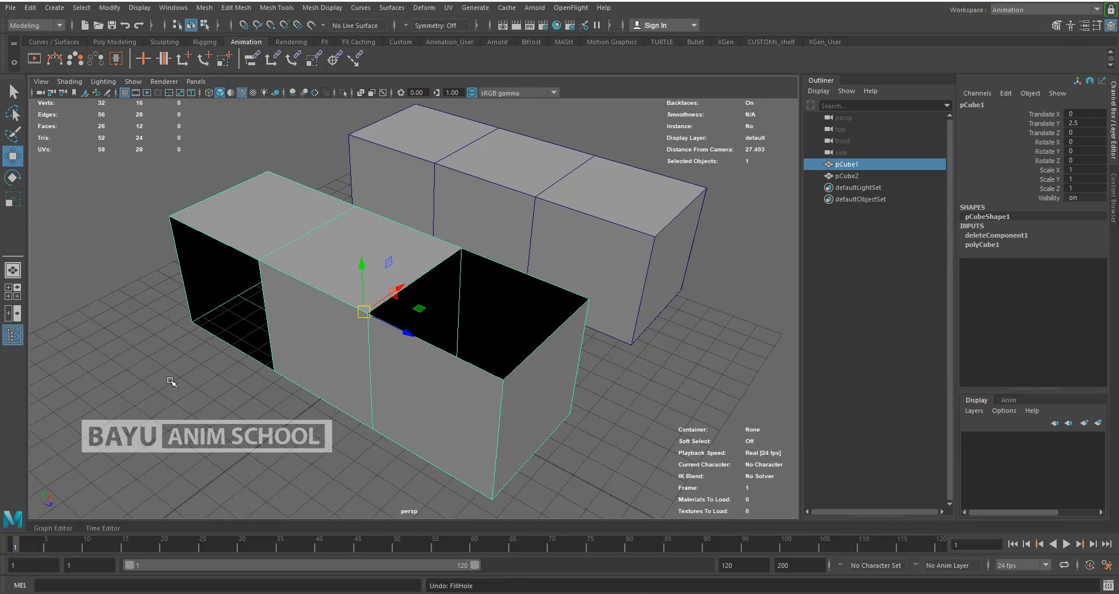
Fill only the side opening of the original box by selecting its border edges and applying Fill Hole, and clear the selection.
left_click_drag(149, 334, 345, 312, "alt")
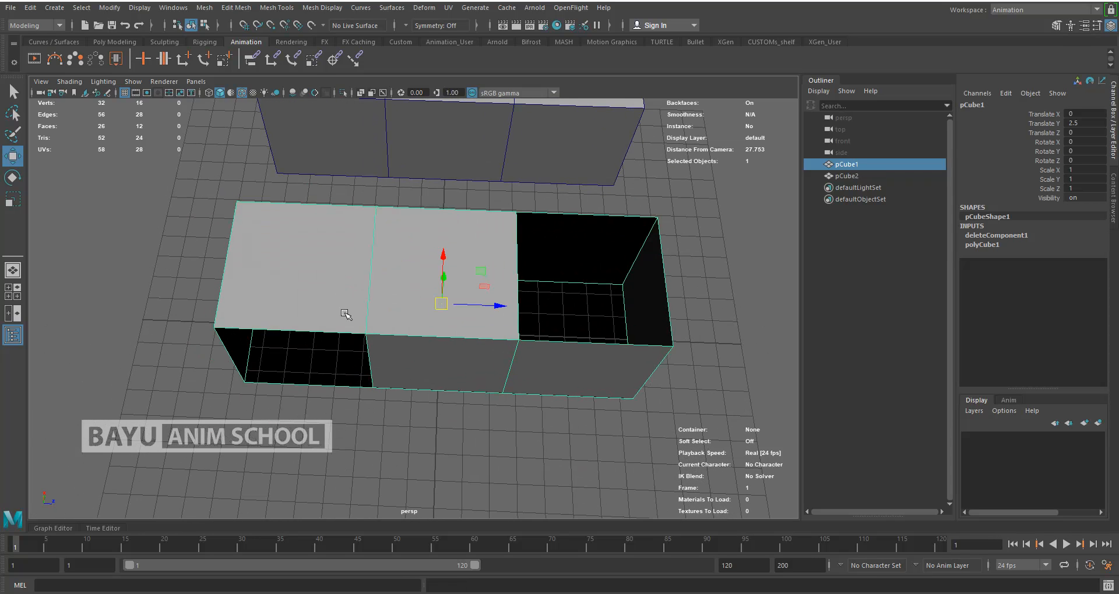
right_click(102, 224)
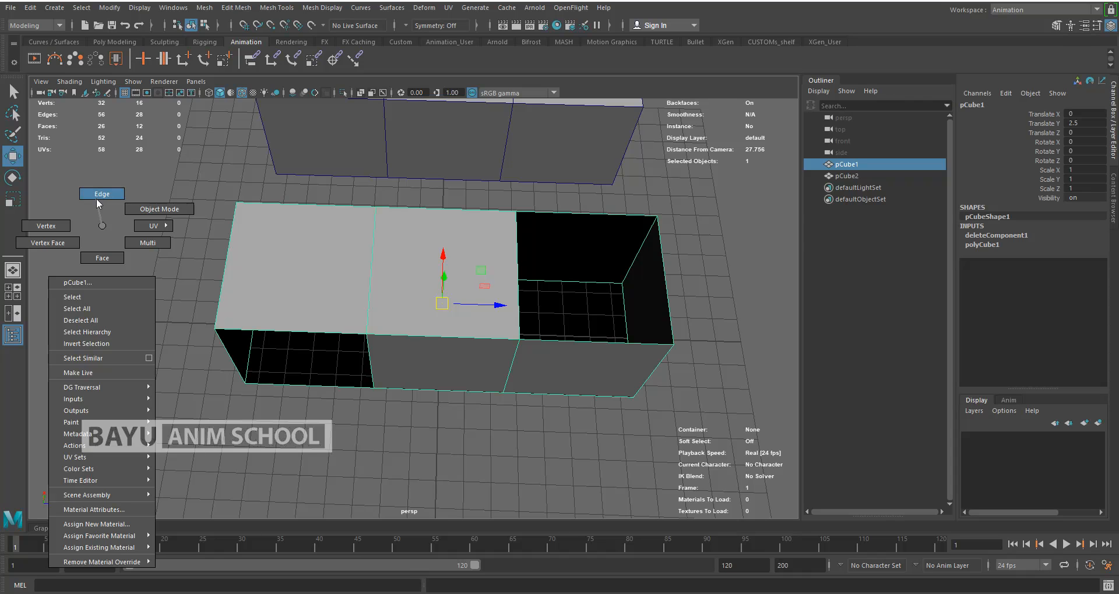
left_click(96, 198)
left_click_drag(303, 380, 307, 388, "alt")
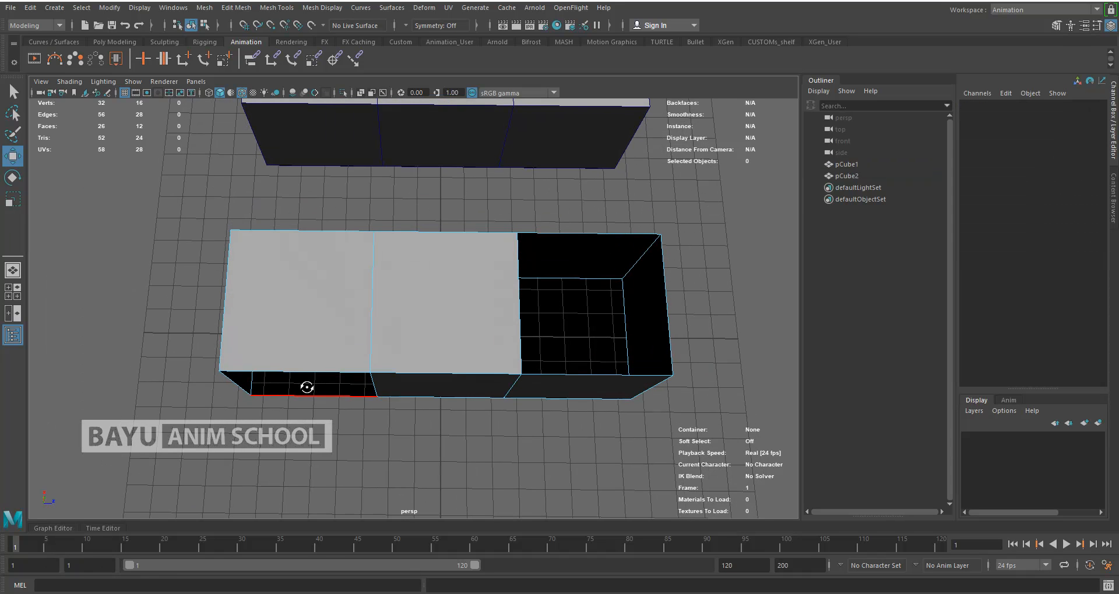
left_click_drag(170, 338, 379, 393)
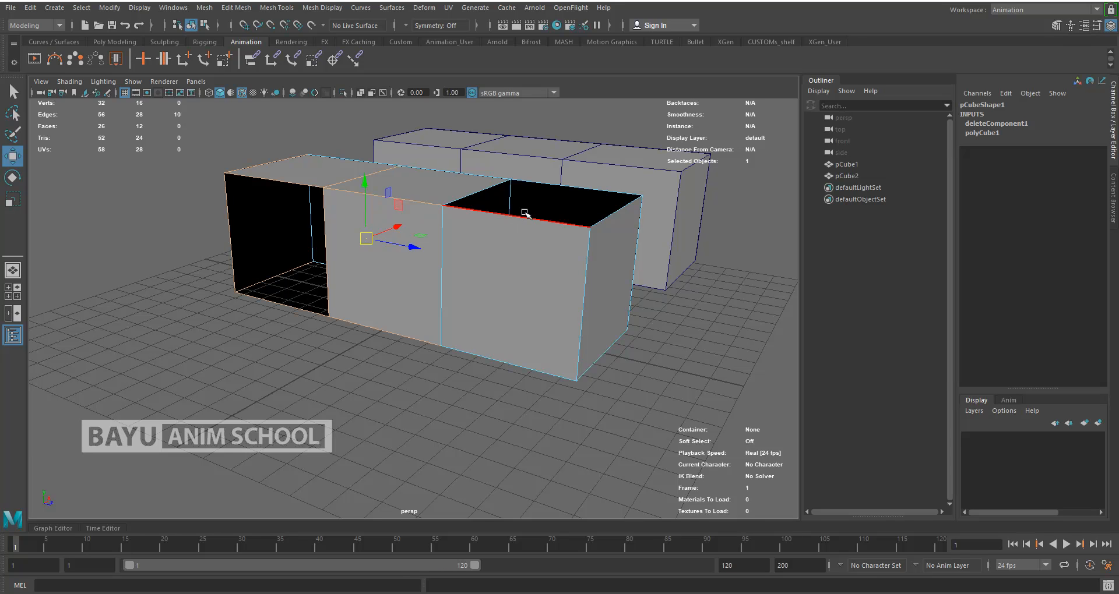
left_click(204, 8)
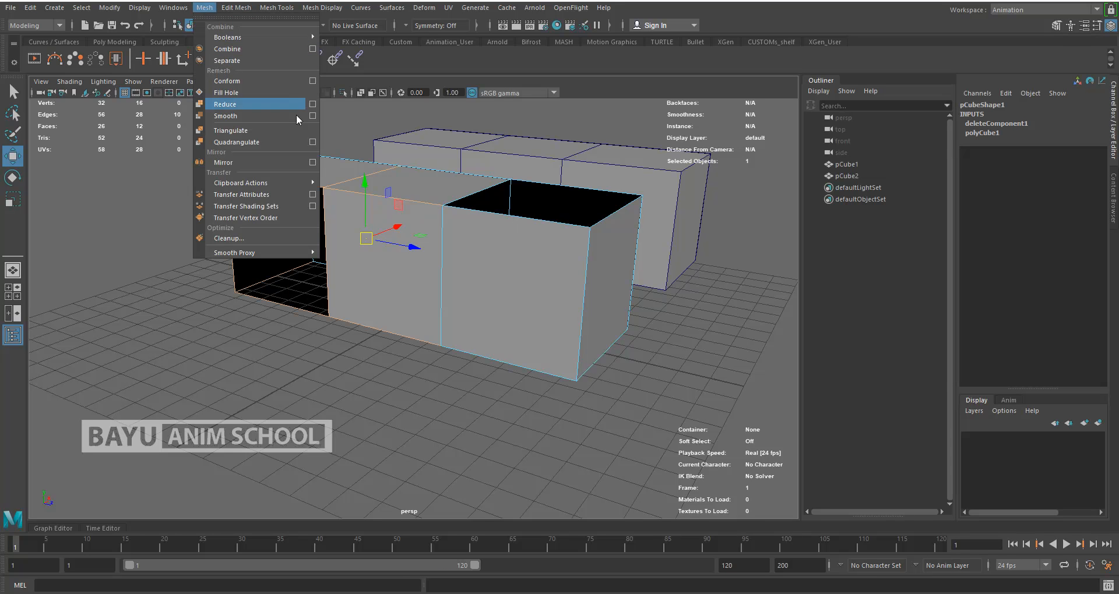
left_click(239, 93)
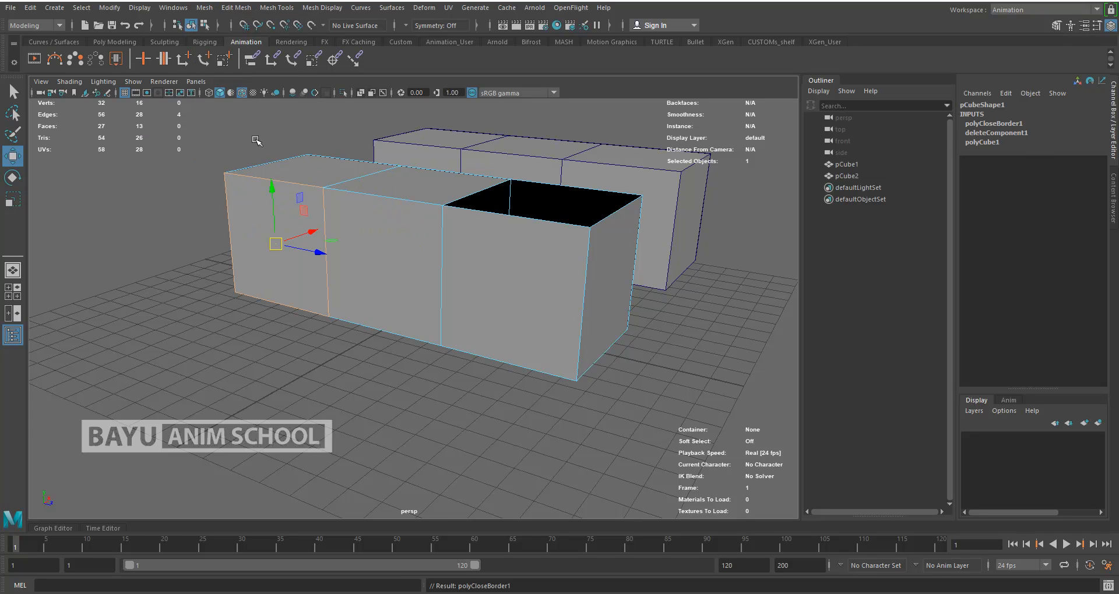
left_click_drag(211, 326, 277, 350, "alt")
left_click(276, 349)
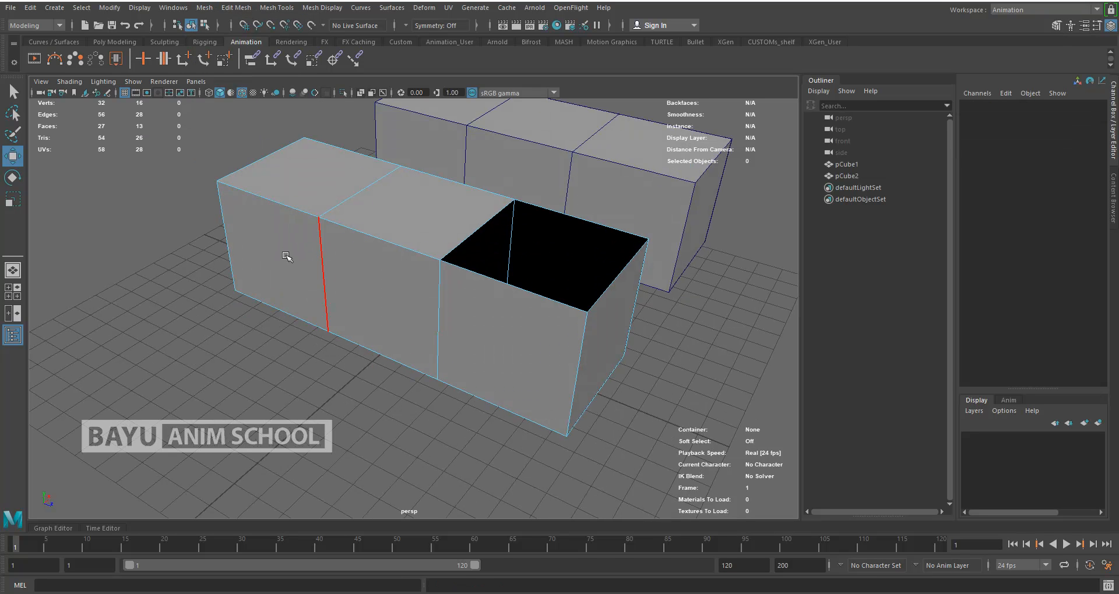
Select only the four border edges of the original box's top opening and close it with Fill Hole.
left_click_drag(369, 273, 532, 195, "alt")
left_click_drag(605, 131, 412, 212)
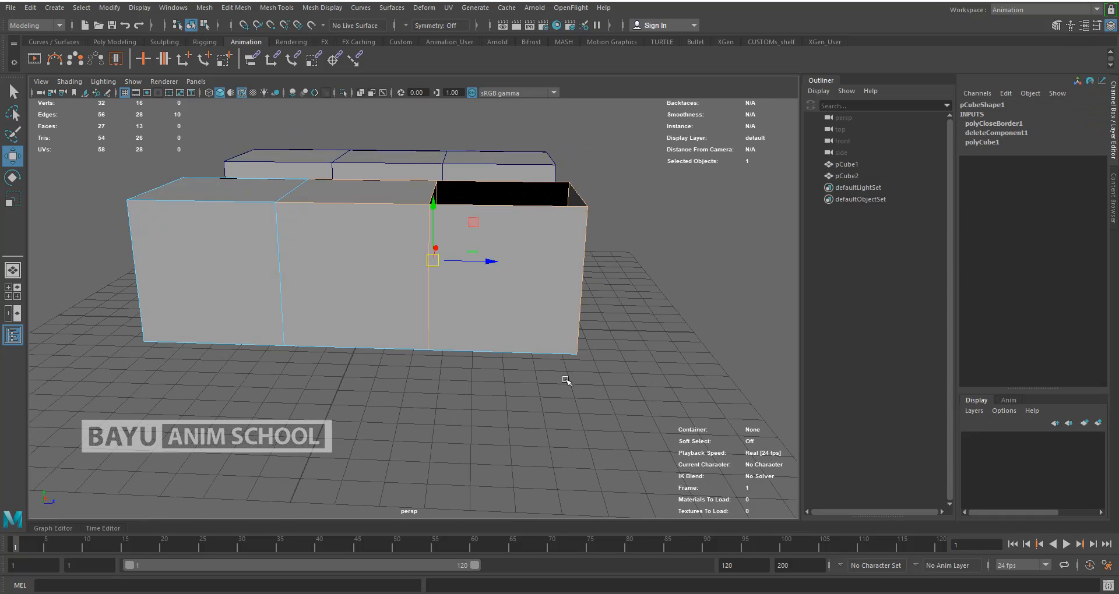
left_click_drag(475, 387, 470, 388, "alt")
left_click_drag(642, 247, 387, 390)
left_click_drag(494, 320, 479, 342, "alt")
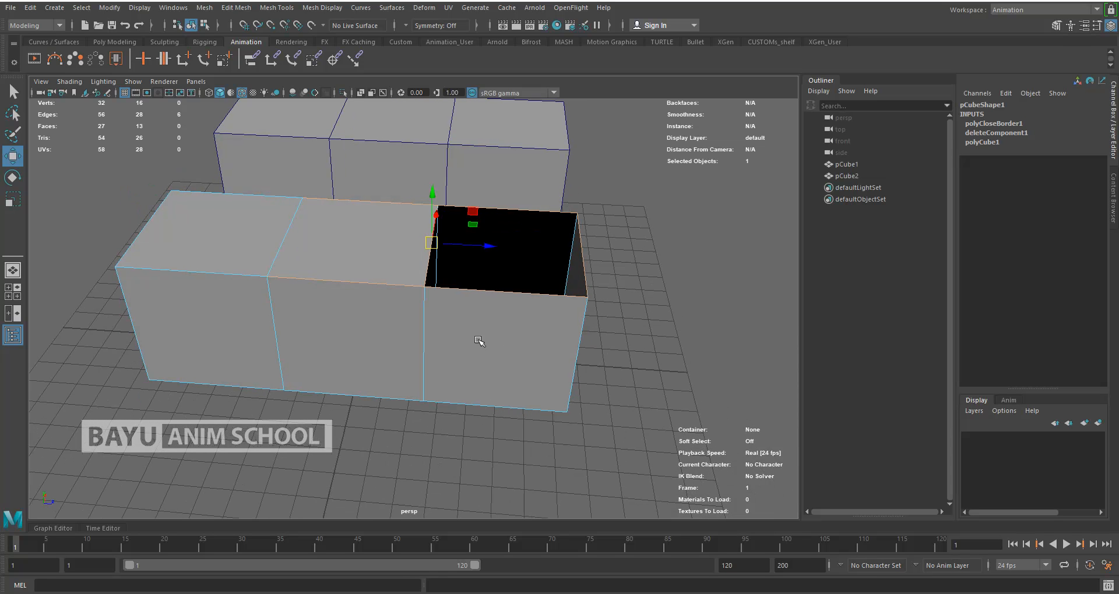
left_click_drag(237, 348, 371, 170, "ctrl")
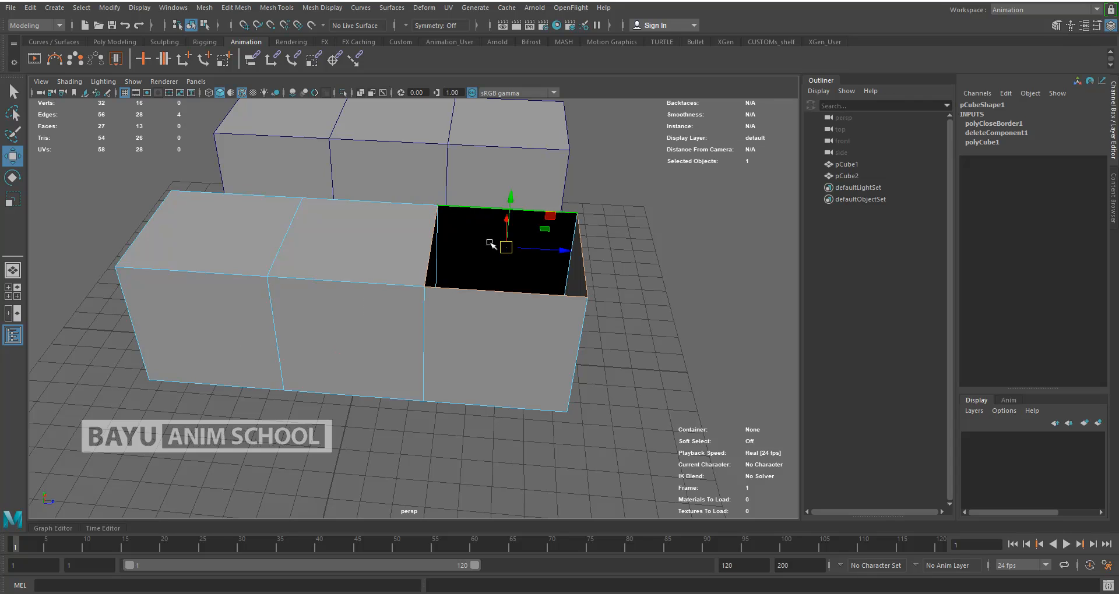
left_click_drag(542, 303, 513, 293, "alt")
left_click(204, 8)
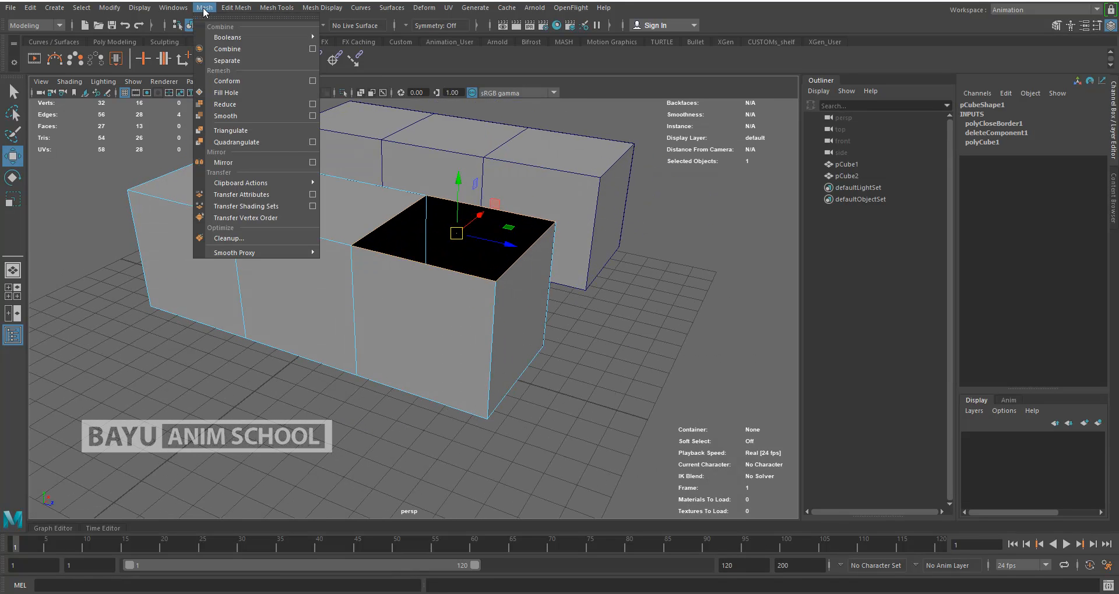
left_click(251, 93)
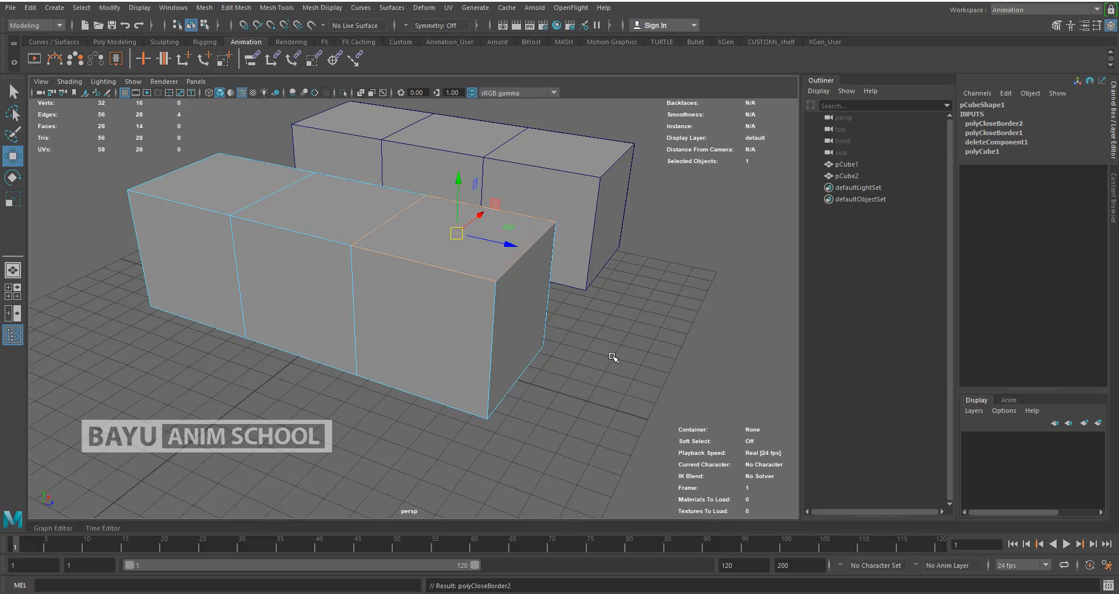
Delete two adjacent top faces of the second box: the middle one and the one on the near end segment.
left_click_drag(444, 265, 628, 301, "alt")
left_click_drag(582, 323, 664, 260, "alt")
left_click(595, 265)
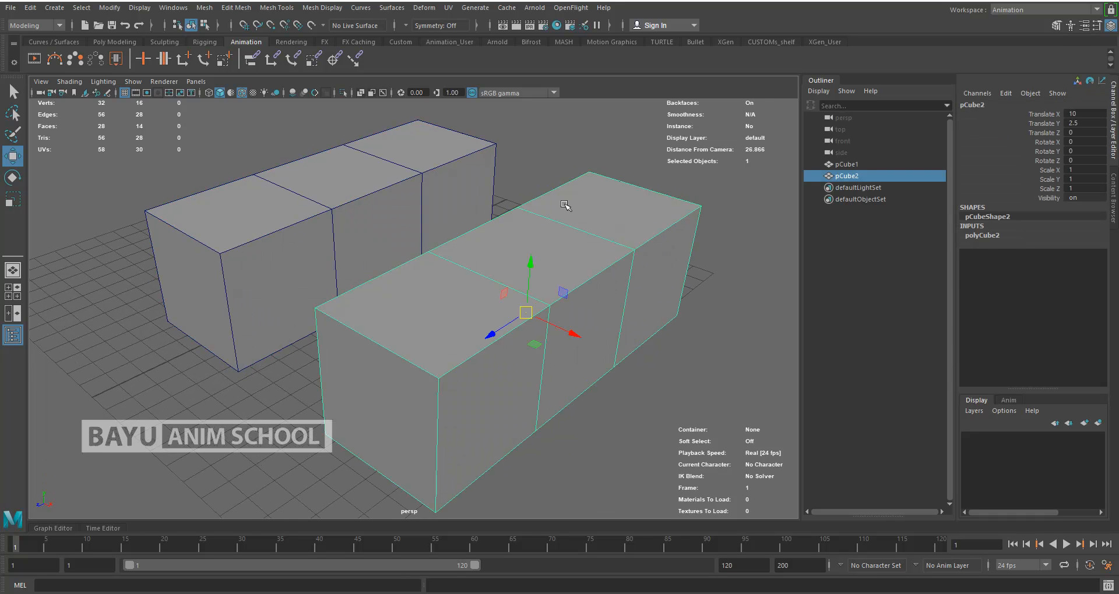
left_click(205, 25)
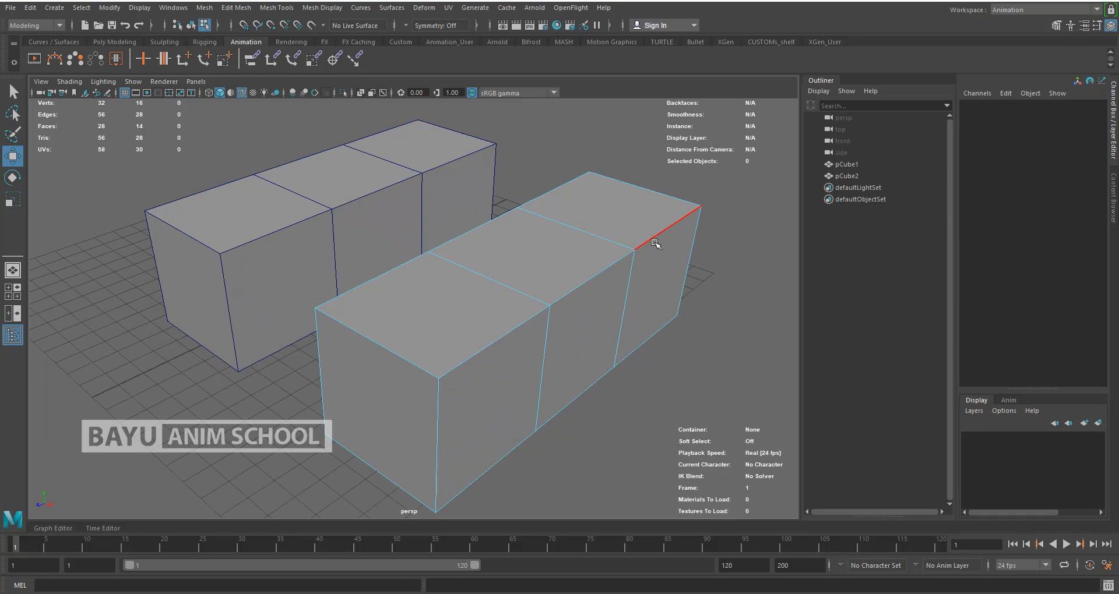
mouse_move(655, 317)
left_mouse_down("alt")
mouse_move(631, 298)
mouse_move(621, 306)
mouse_move(636, 310)
left_mouse_up("alt")
right_click(714, 238)
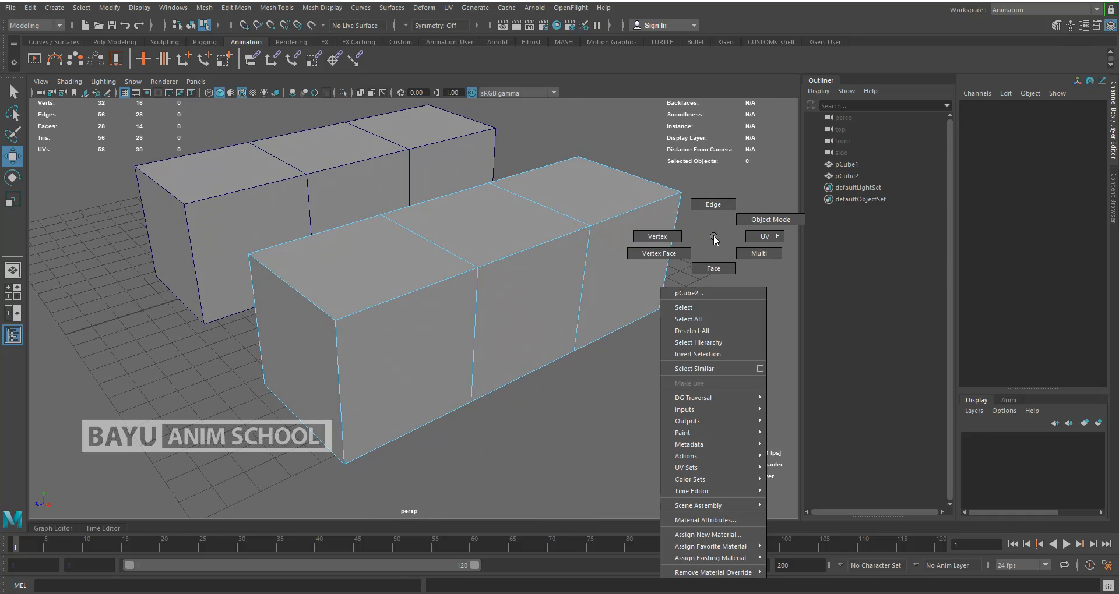
left_click(721, 271)
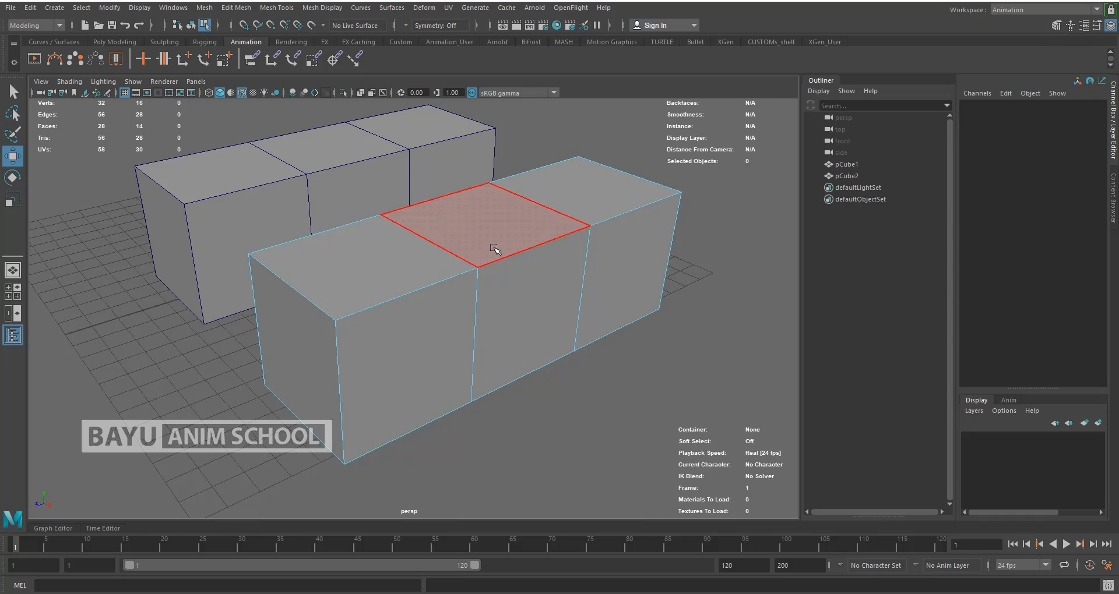
left_click(499, 245)
left_click(392, 270, "shift")
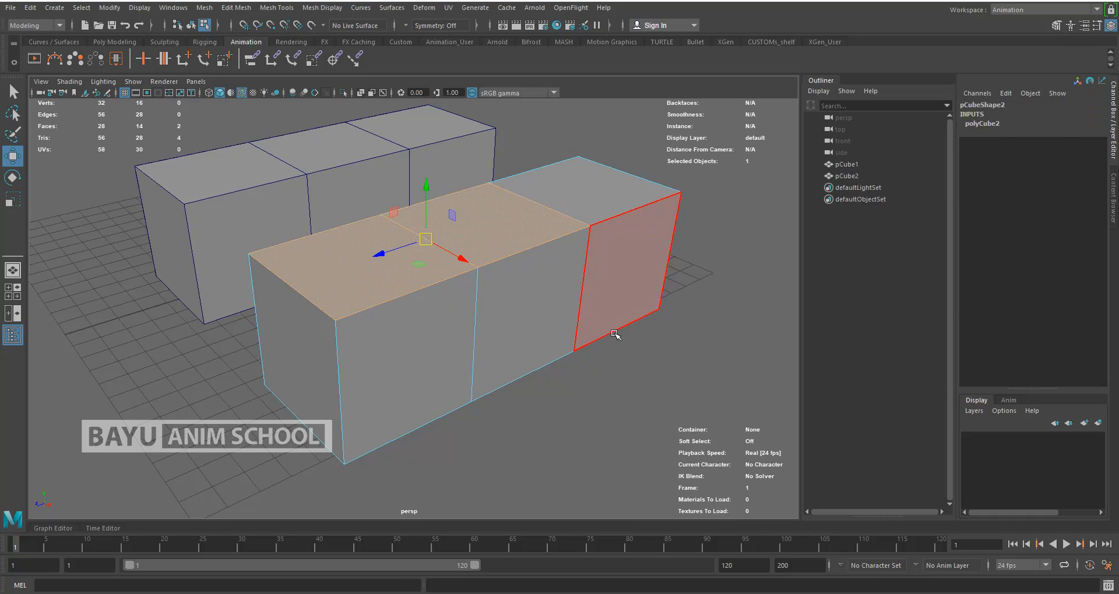
key("Delete")
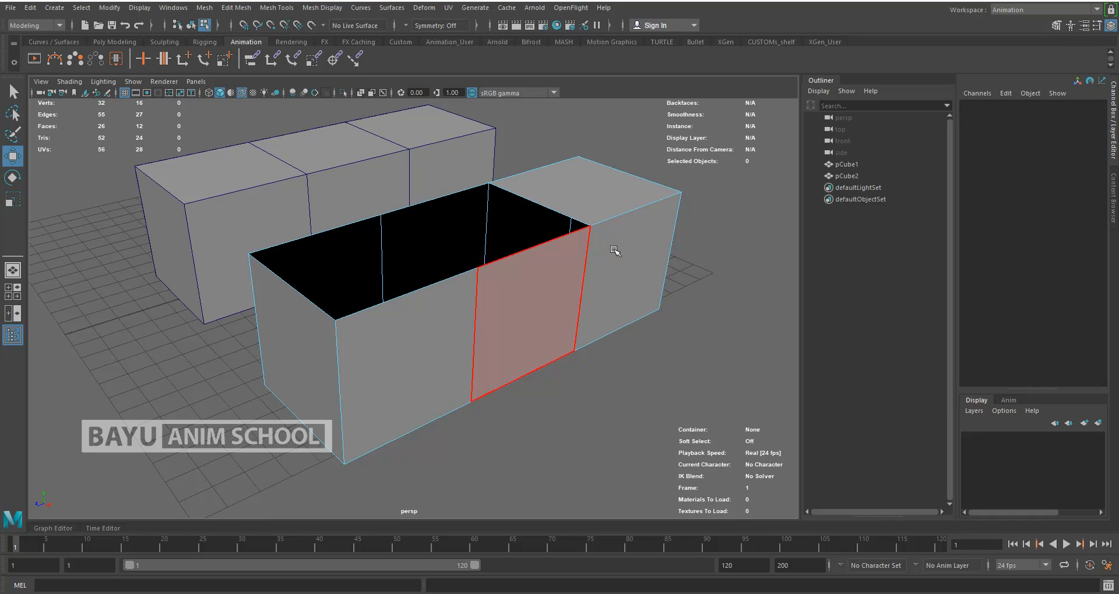
Switch the second box to object mode and close its double-width top opening with Fill Hole.
left_click_drag(654, 329, 641, 333, "alt")
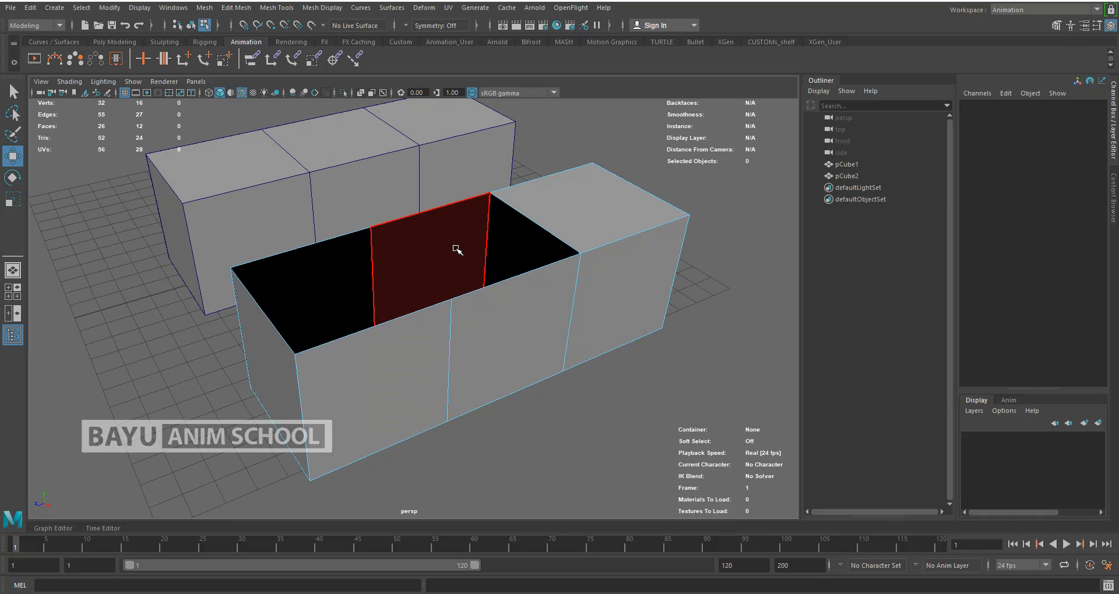
left_click_drag(527, 299, 517, 304, "alt")
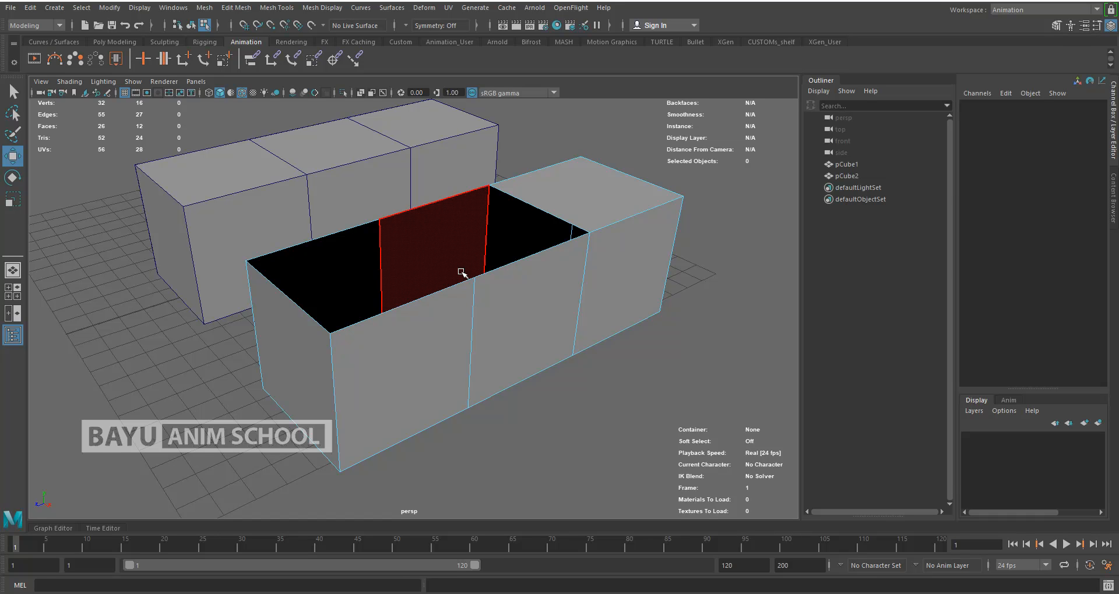
right_click(580, 199)
left_click(622, 186)
left_click(707, 350)
left_click(605, 244)
left_click(205, 8)
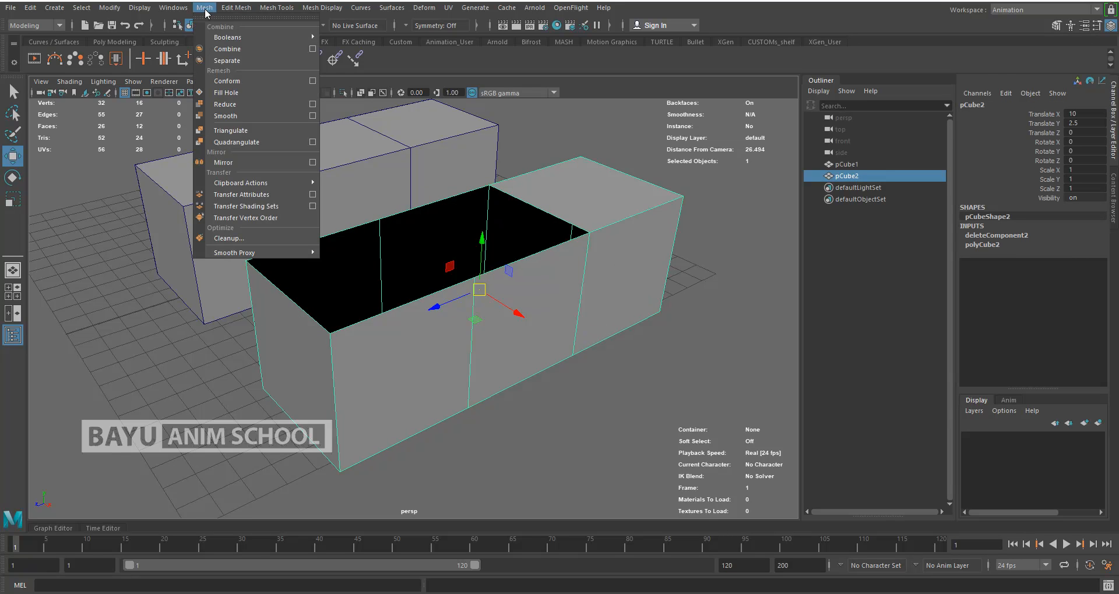
left_click(245, 92)
left_click_drag(585, 385, 587, 402, "alt")
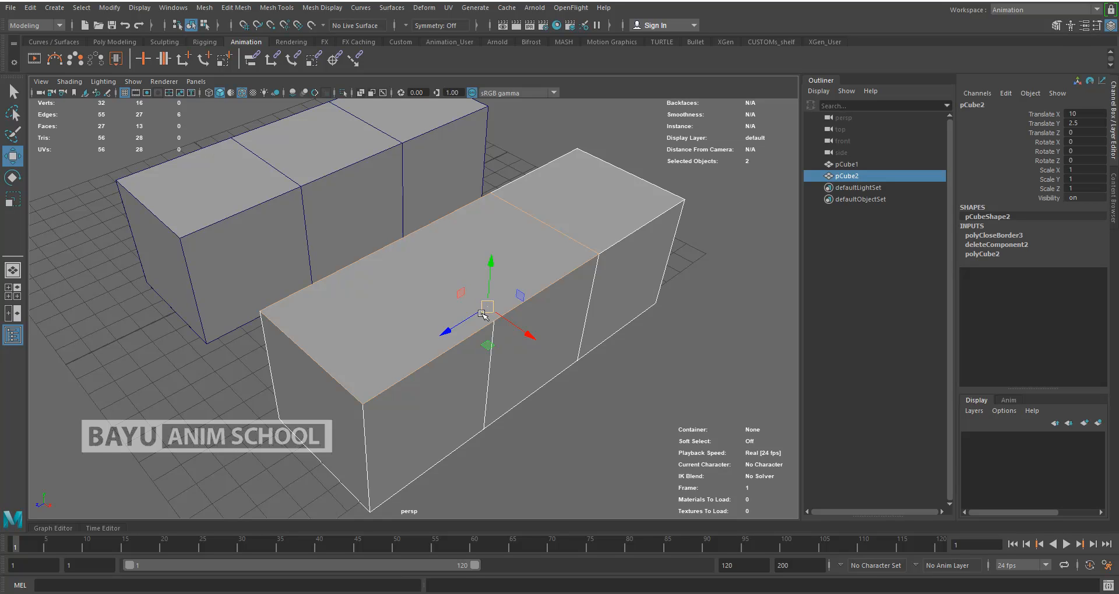
left_click_drag(481, 317, 432, 322, "alt")
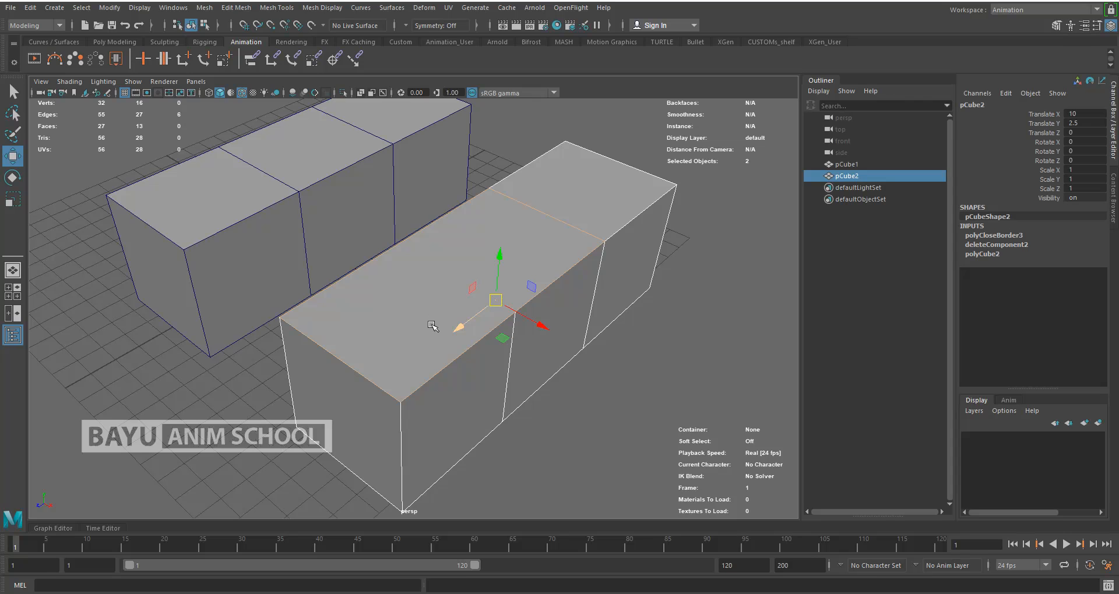
In wireframe display, Multi-Cut an edge across the filled top face between its two mid-side vertices, then restore shaded display and the Move tool.
key("4")
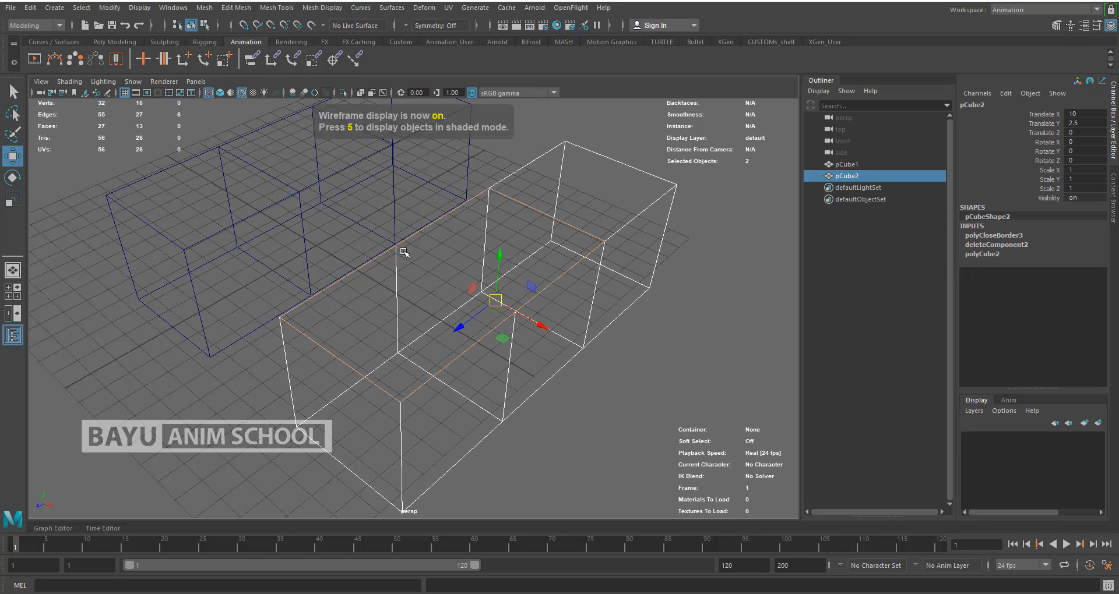
left_click_drag(404, 322, 402, 313, "alt")
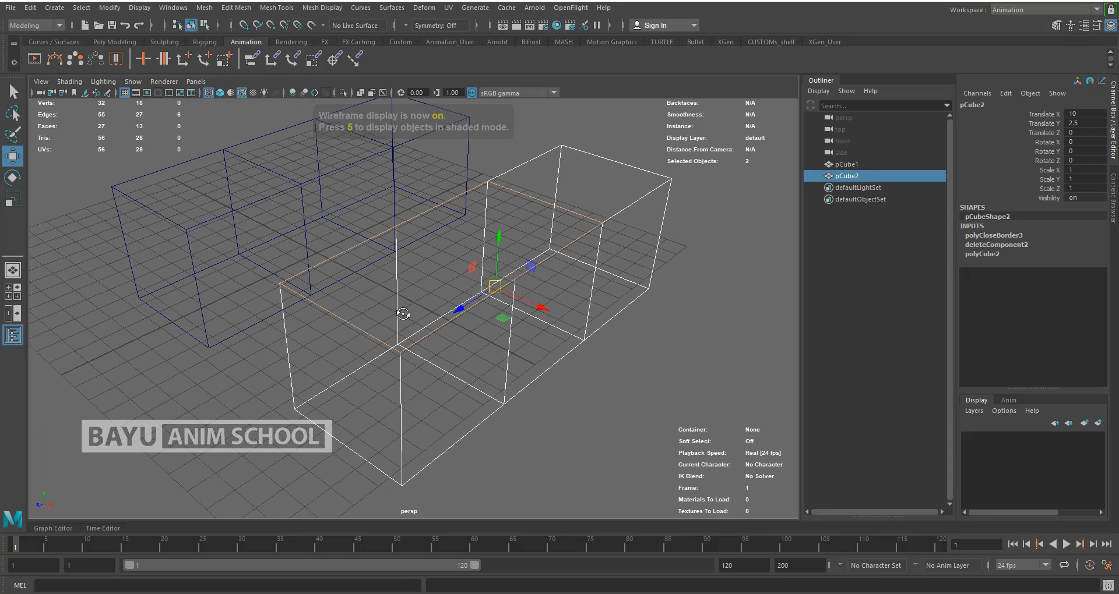
left_click(278, 11)
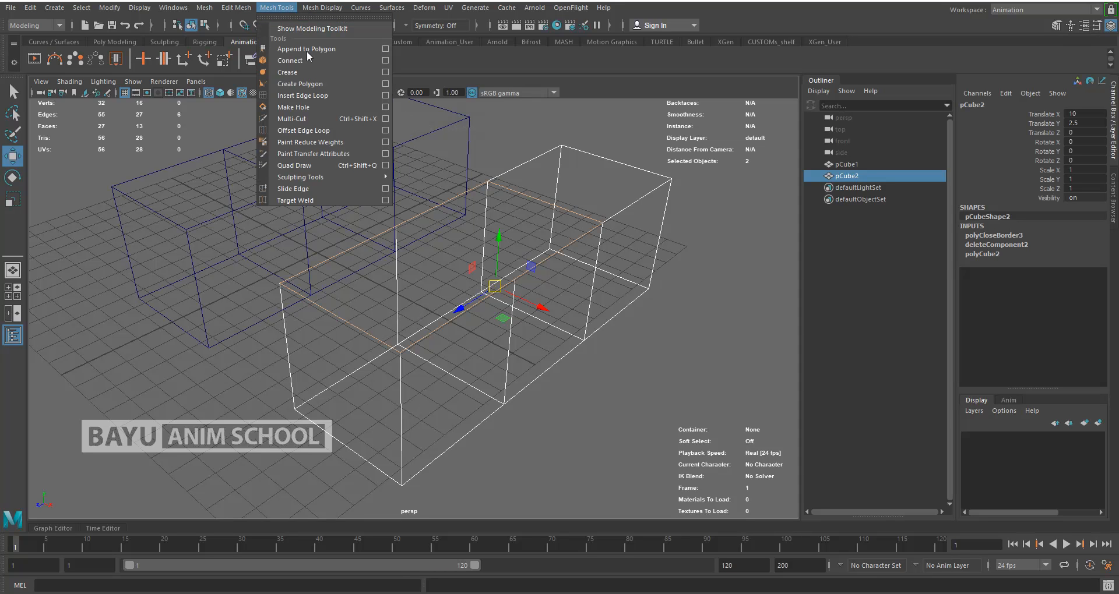
left_click(299, 119)
left_click(396, 225)
left_click(515, 279)
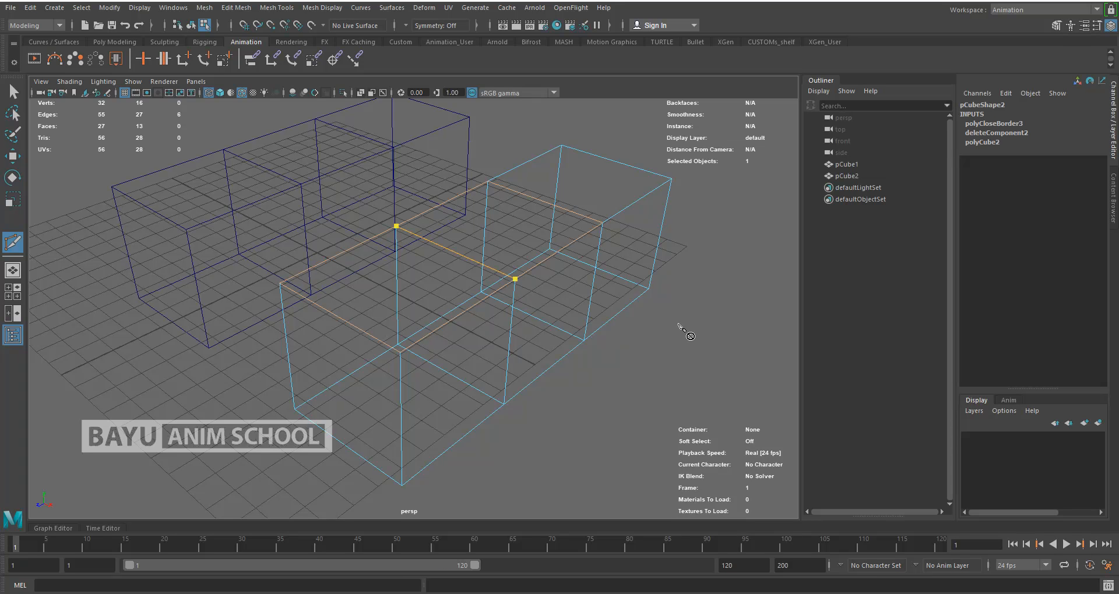
key("Return")
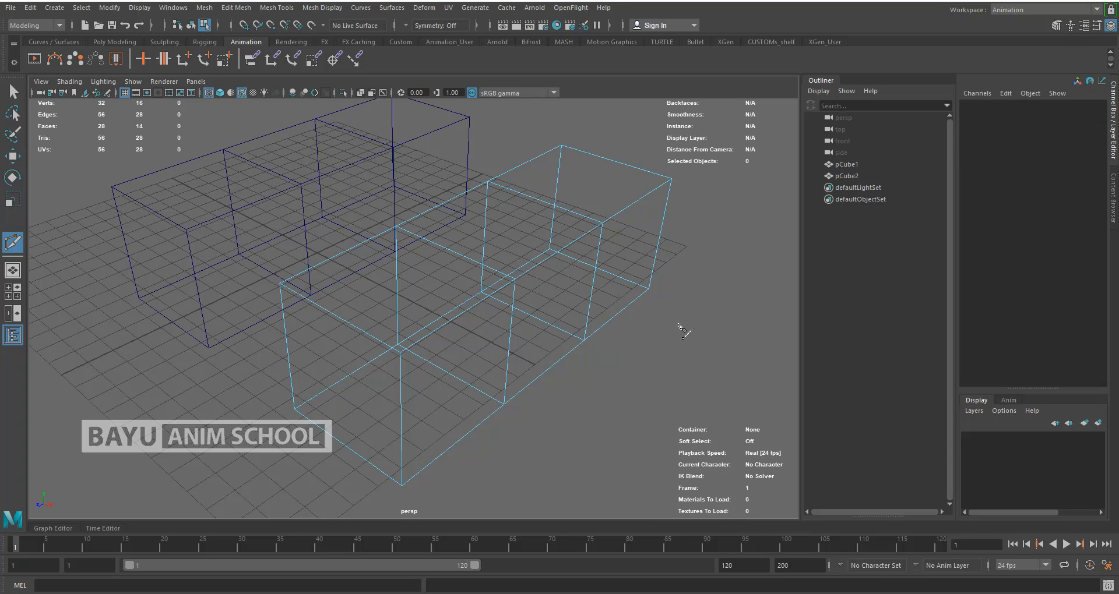
key("5")
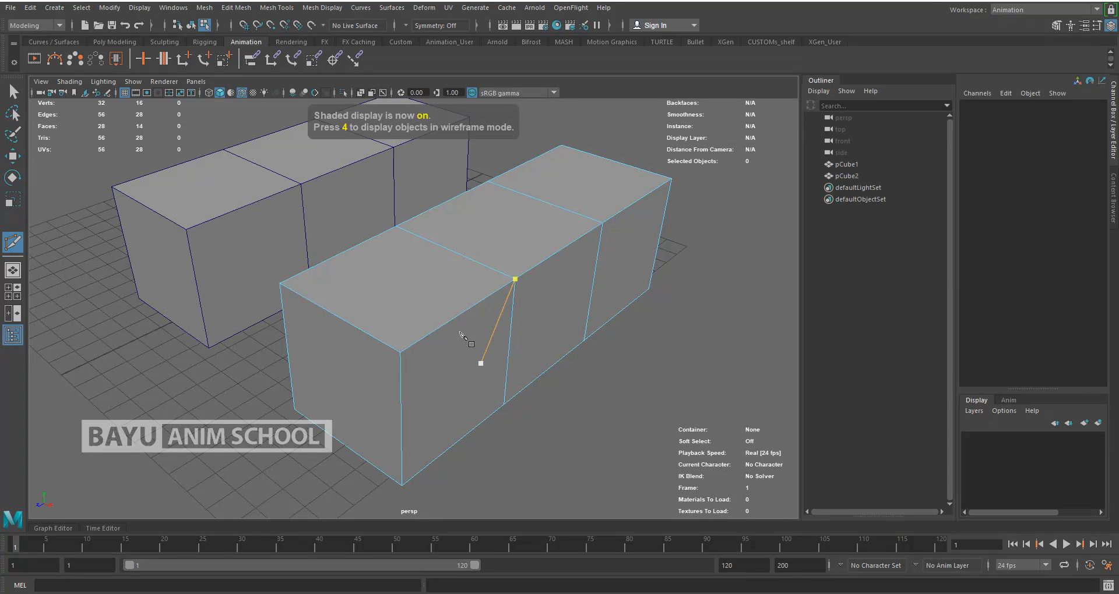
middle_click_drag(453, 320, 438, 317, "alt")
key("w")
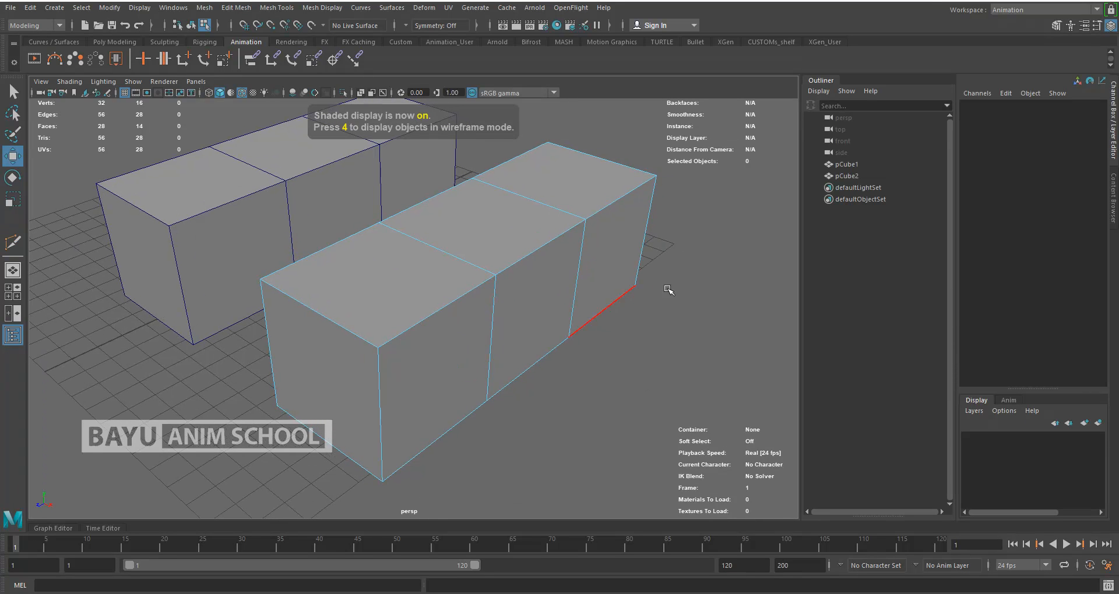
Return the second box to object mode and clear the selection.
left_click_drag(675, 339, 582, 357, "alt")
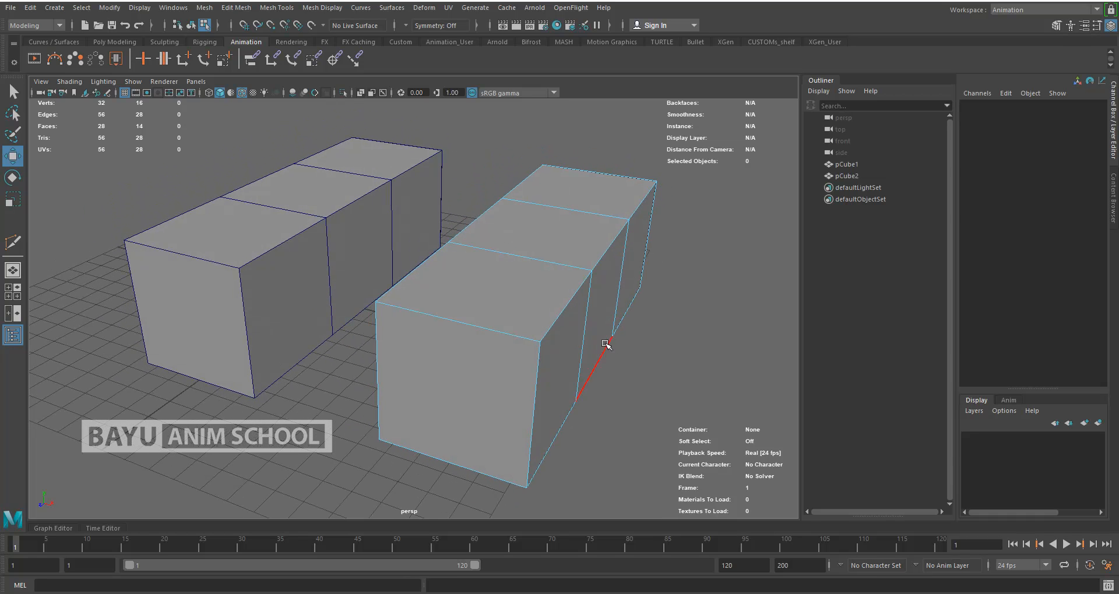
scroll(604, 345, "down", 2)
middle_click_drag(533, 349, 559, 355, "alt")
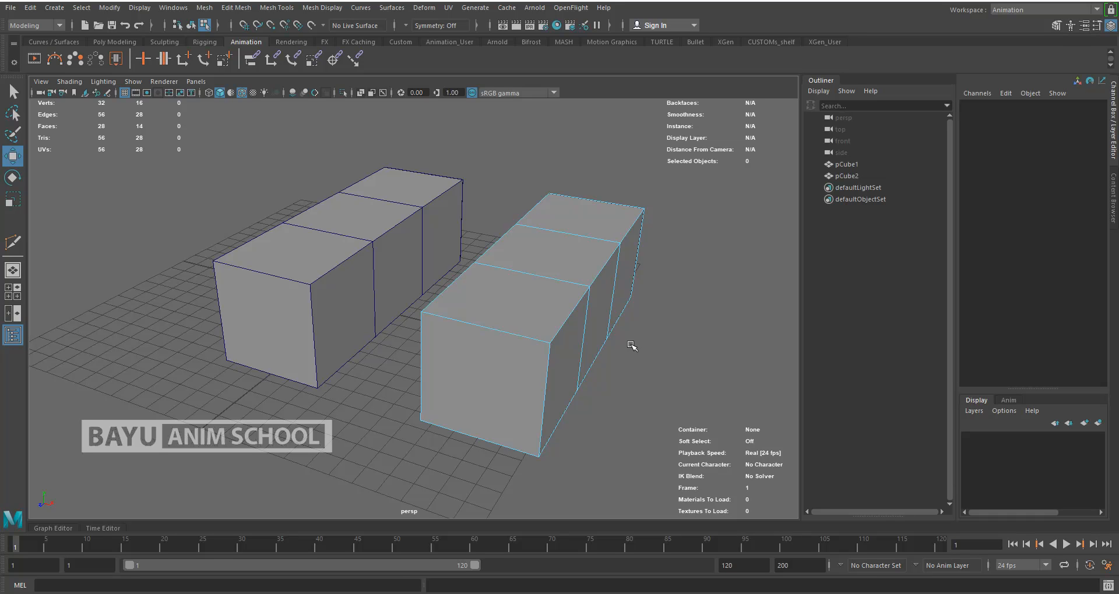
left_click_drag(651, 349, 648, 348, "alt")
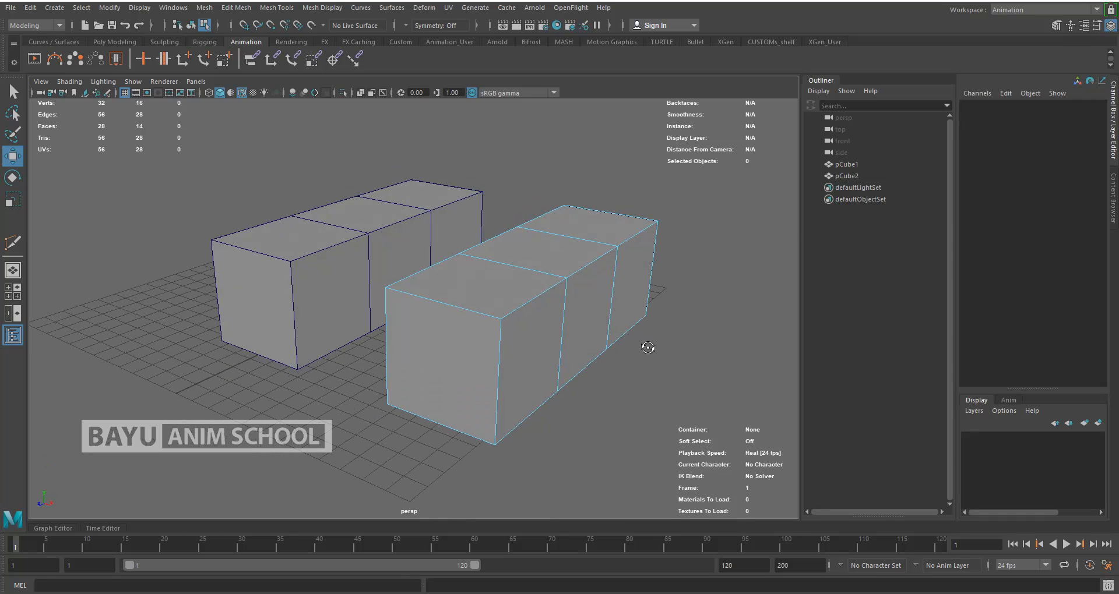
right_click_drag(722, 245, 757, 228)
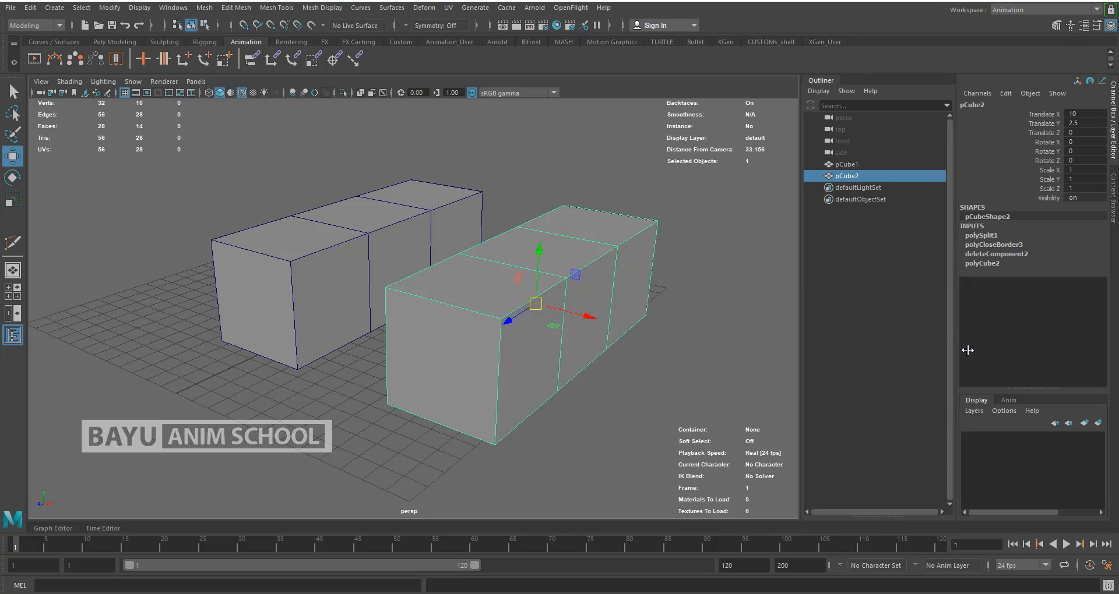
left_click(866, 339)
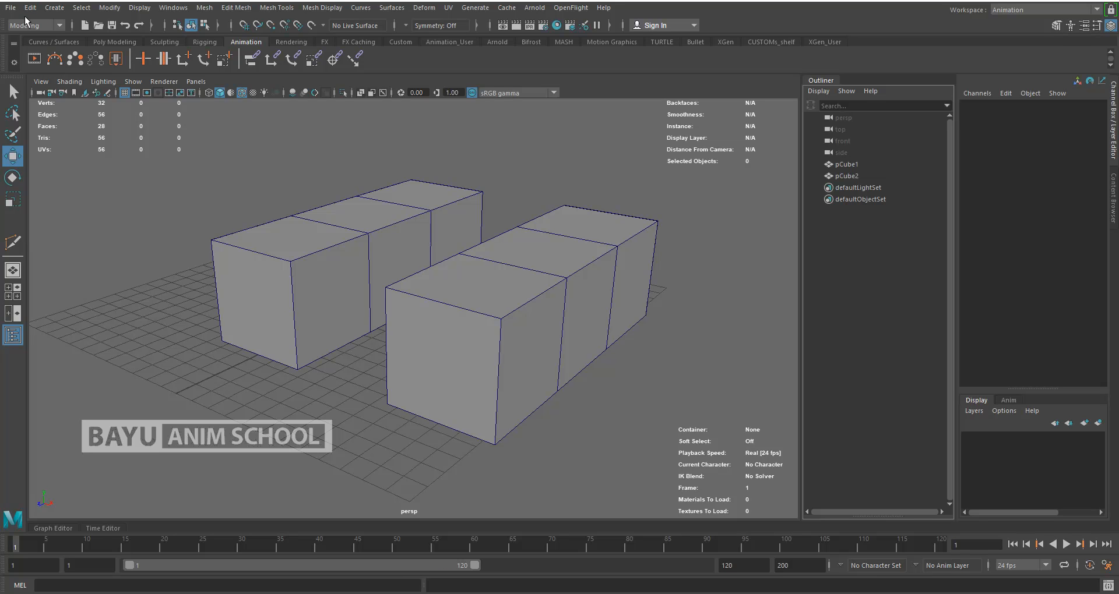
Start a new scene without saving the changes to the current one.
left_click(207, 9)
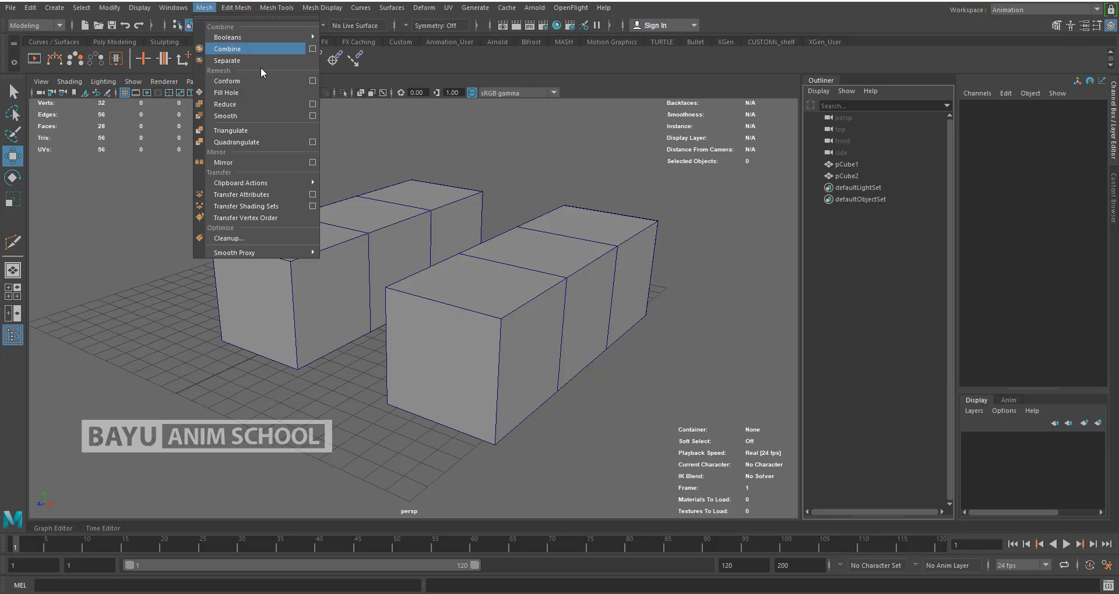
left_click(20, 9)
mouse_move(13, 7)
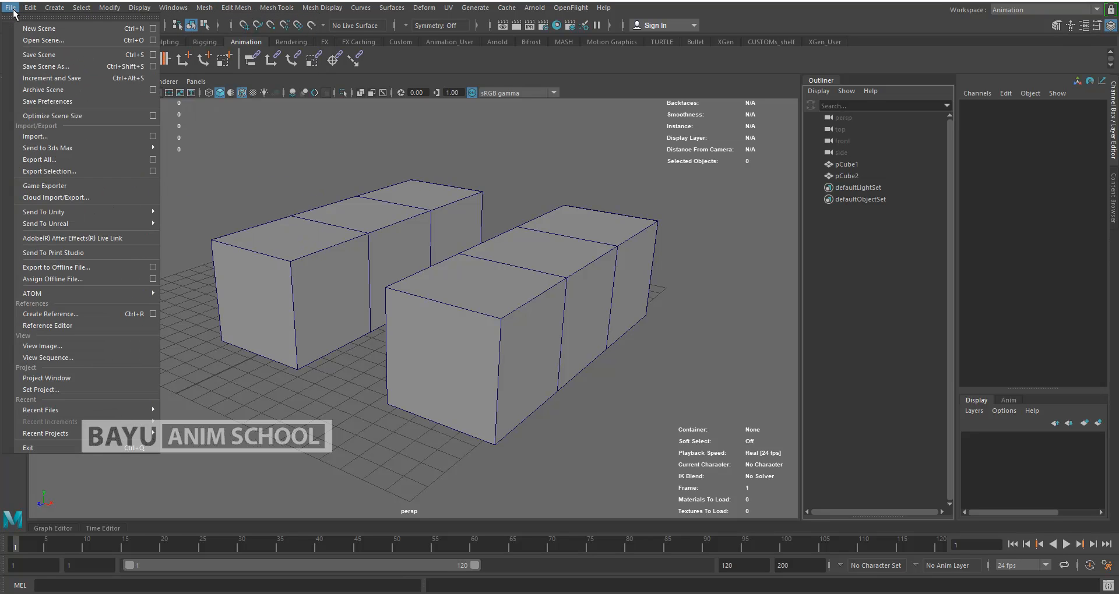
left_click(37, 29)
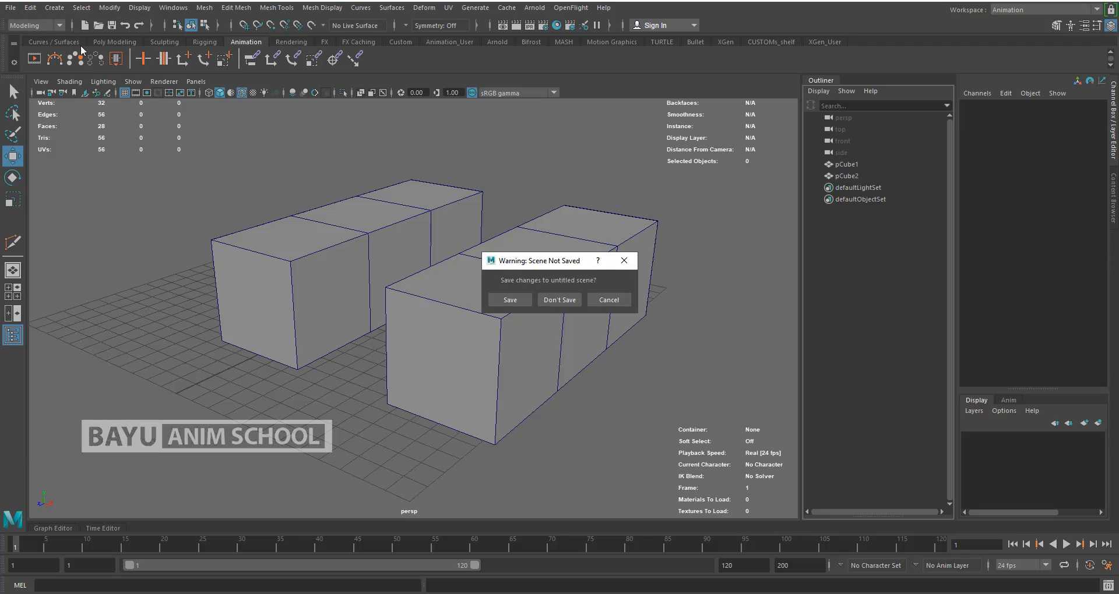
left_click(549, 299)
left_click_drag(532, 298, 365, 303, "alt")
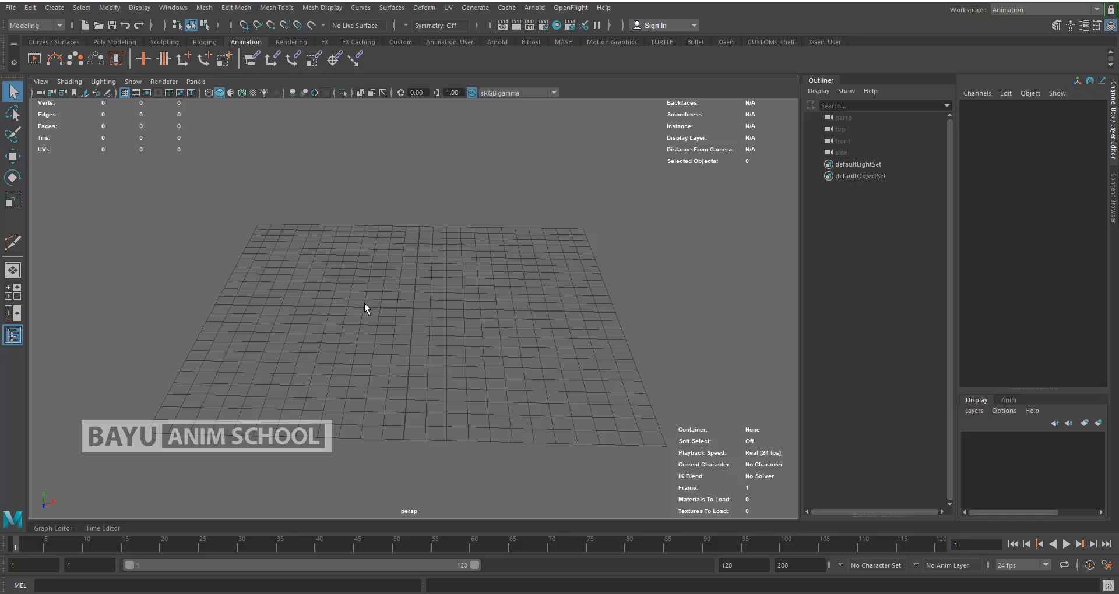
Create a polygon sphere and set its radius to 5.
left_click(52, 8)
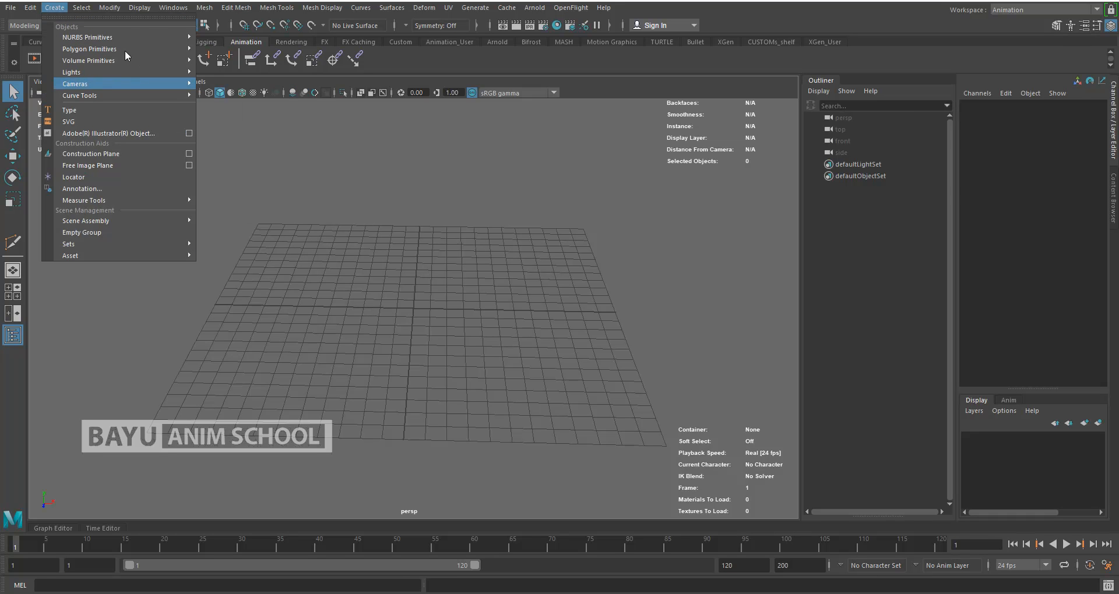
mouse_move(125, 52)
left_click(231, 61)
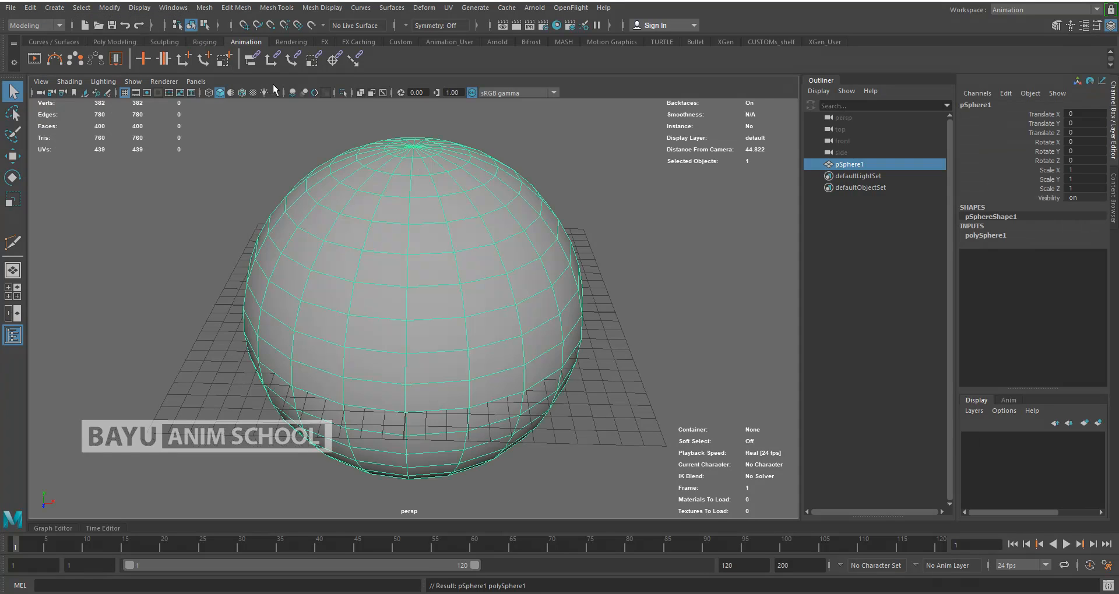
left_click(981, 236)
double_click(1083, 245)
type("5")
key("Return")
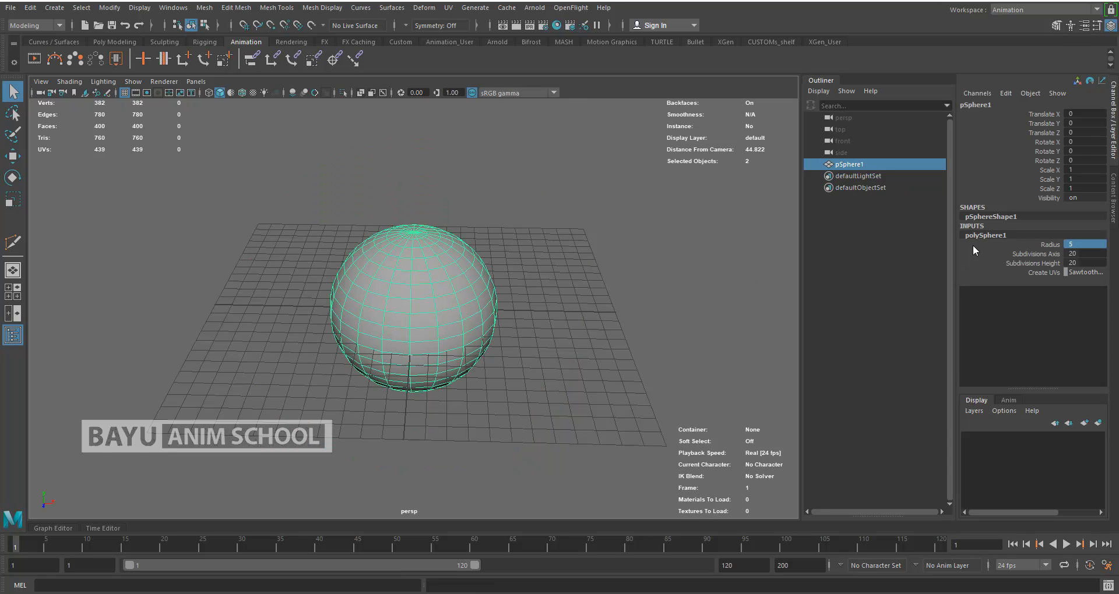
Position the sphere at Translate X -10 and Translate Y 5.
double_click(1080, 123)
type("5")
key("Return")
left_click_drag(530, 365, 464, 366, "alt")
key("w")
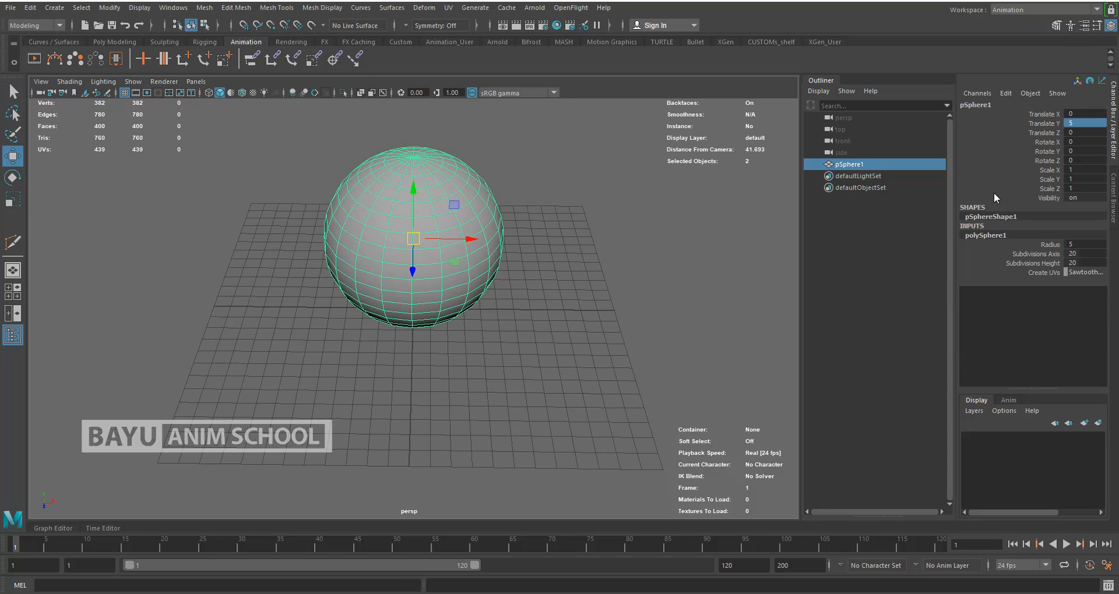
double_click(1079, 115)
type("-10")
key("Return")
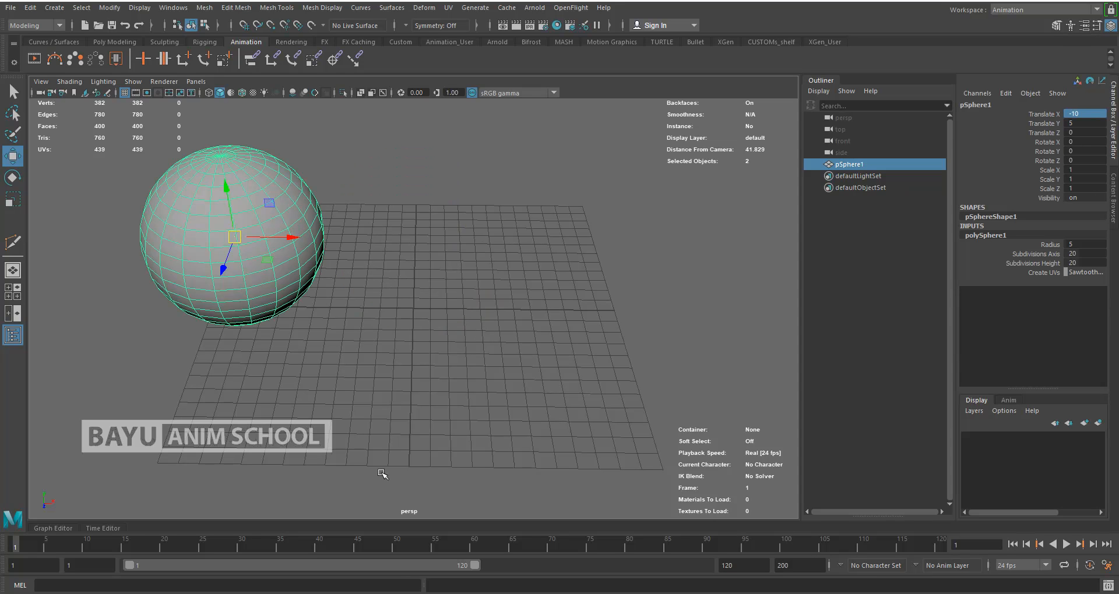
Create a polygon cube and set its depth to 10 and its depth subdivisions to 2.
middle_click_drag(379, 360, 362, 388, "alt")
left_click_drag(362, 388, 364, 353, "alt")
left_click(54, 8)
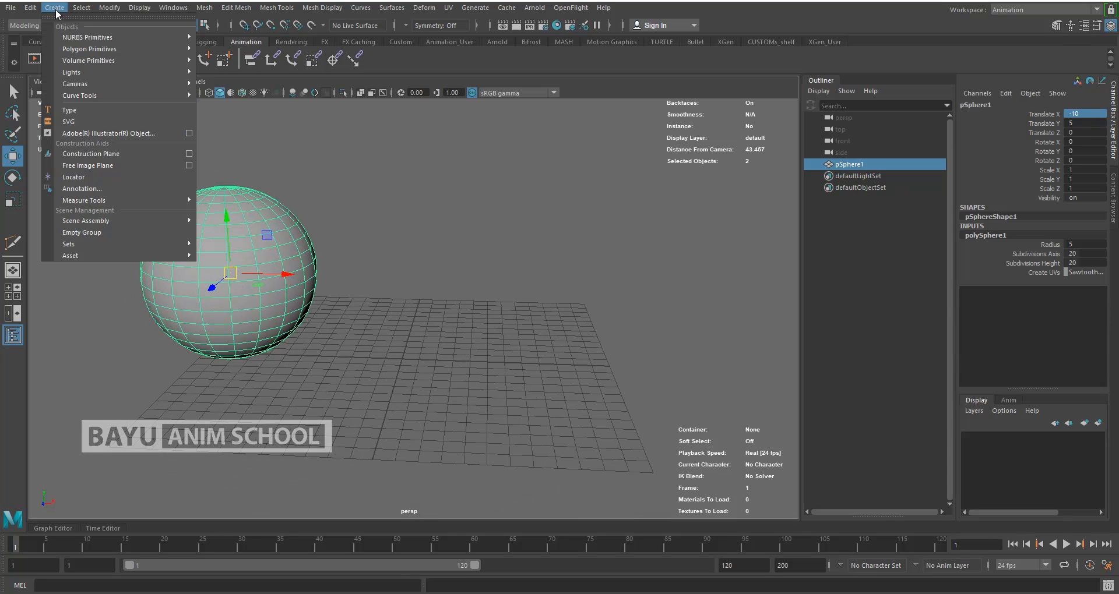
mouse_move(139, 49)
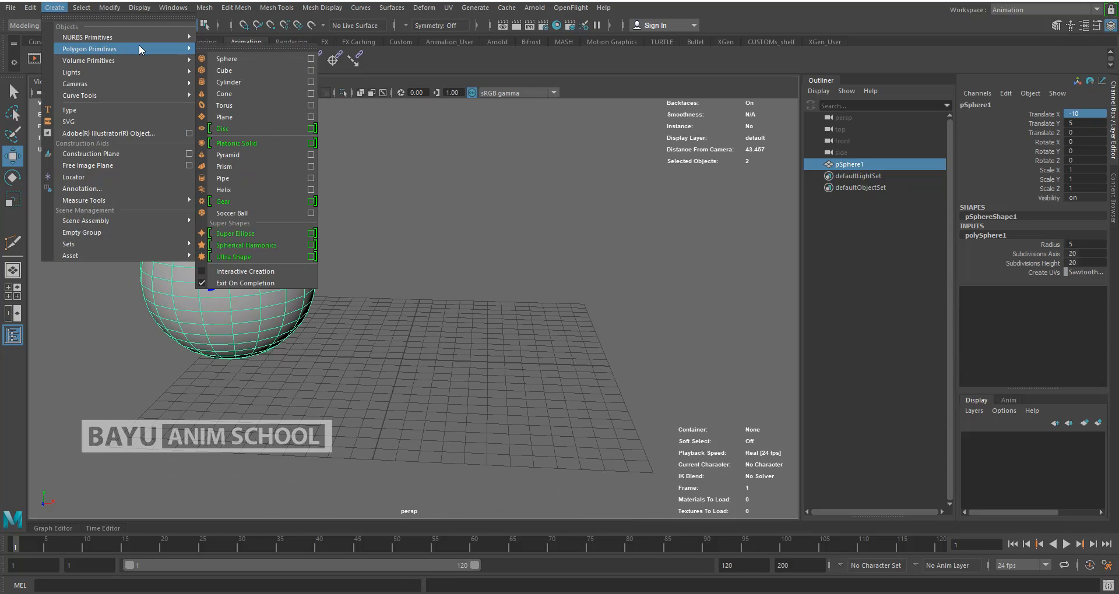
left_click(251, 71)
double_click(990, 236)
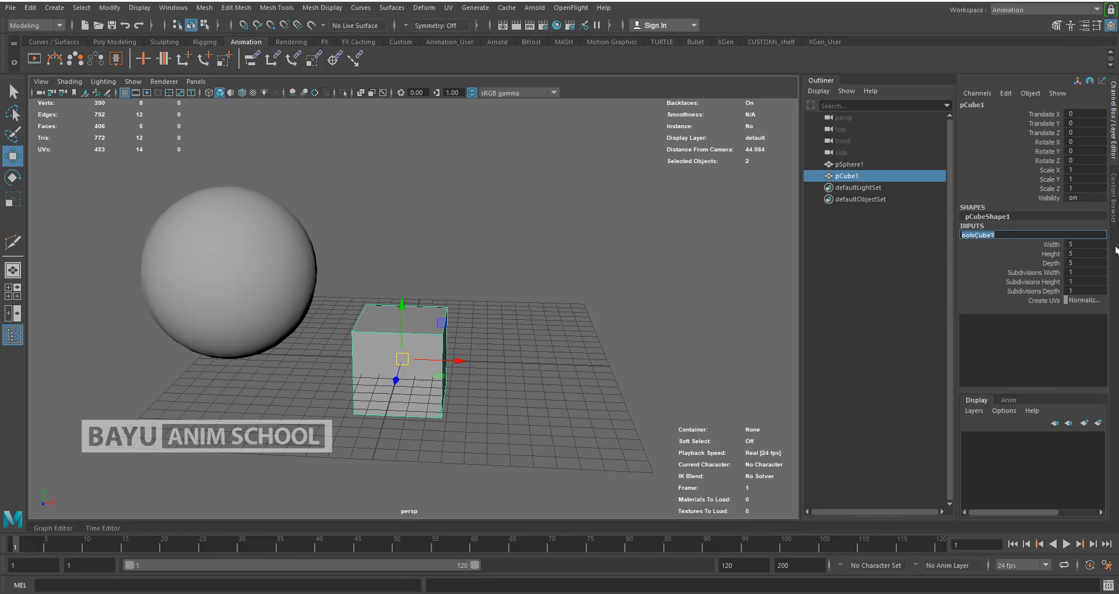
left_click(1088, 264)
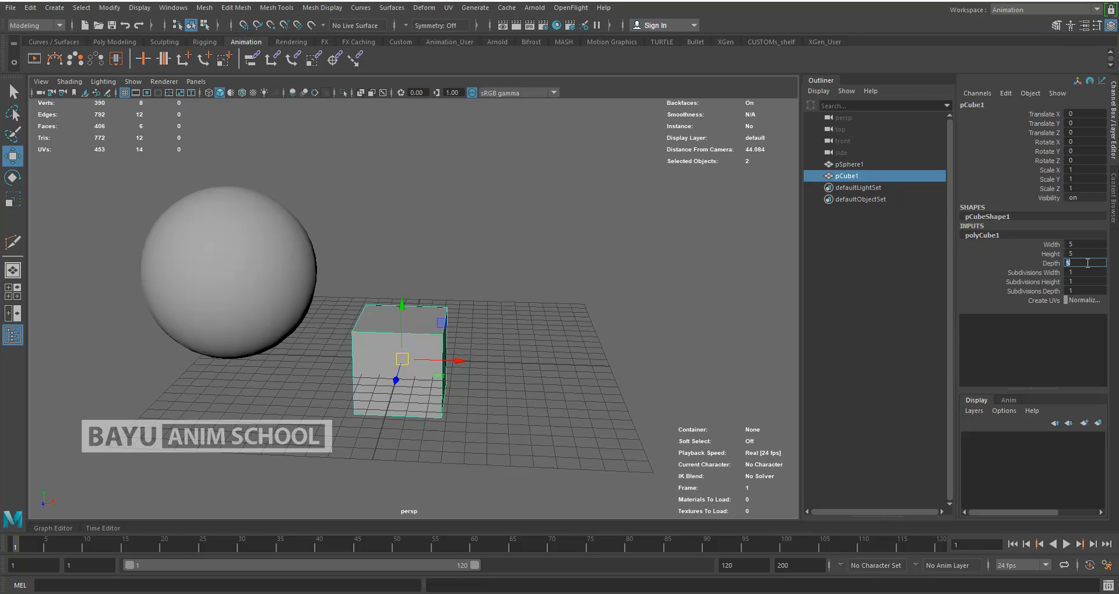
type("10")
key("Return")
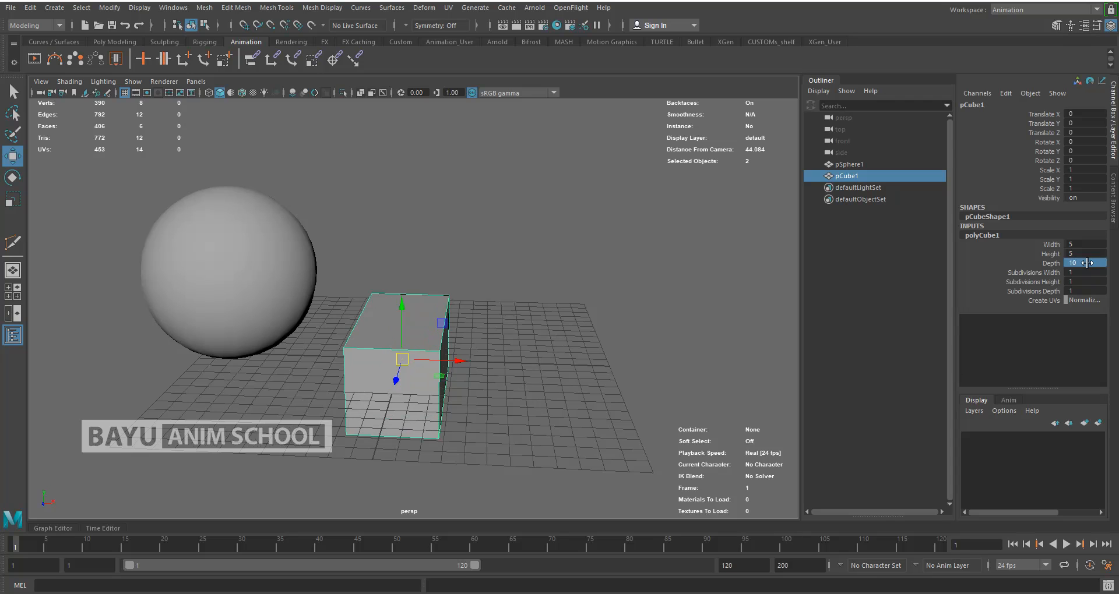
left_click(1085, 292)
type("2")
key("Return")
Raise the cube onto the grid by setting its Translate Y to 2.5.
left_click_drag(595, 411, 527, 419, "alt")
left_click(1082, 123)
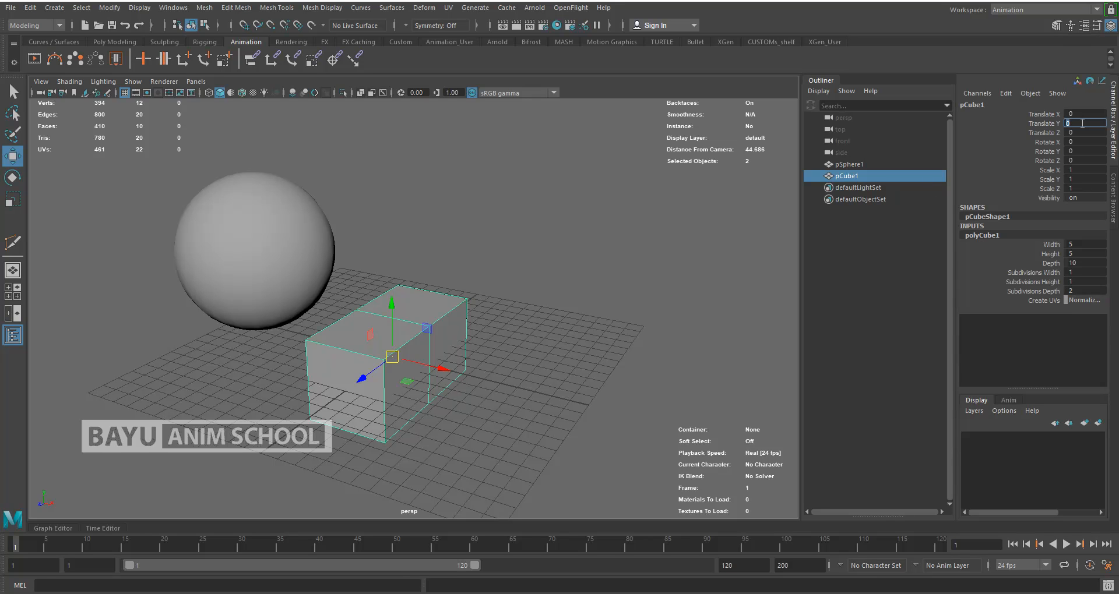
type("2.5")
key("Return")
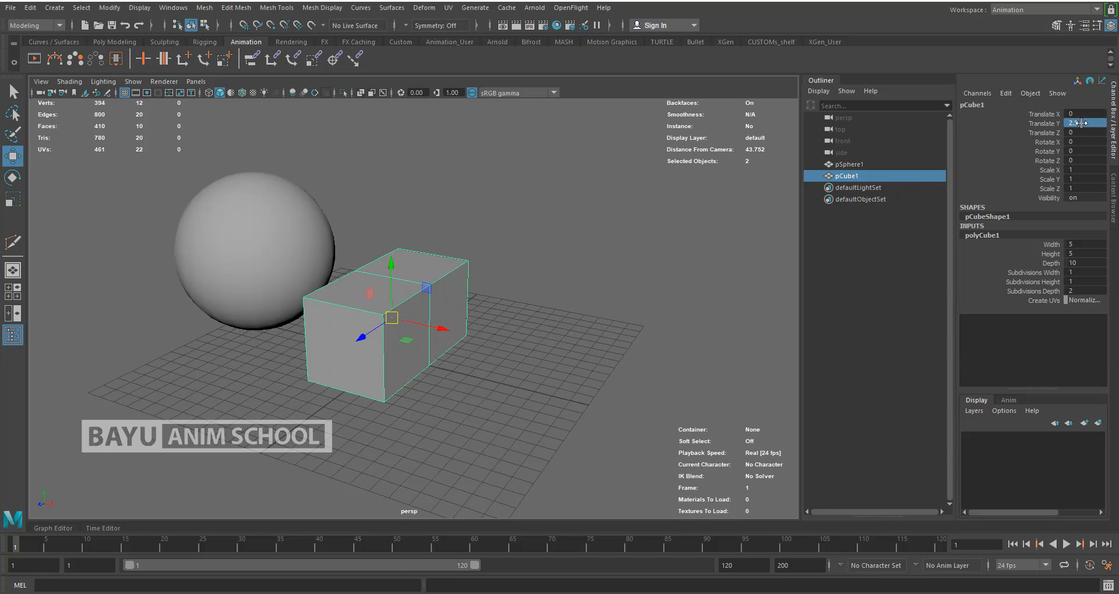
left_click_drag(440, 334, 454, 336, "alt")
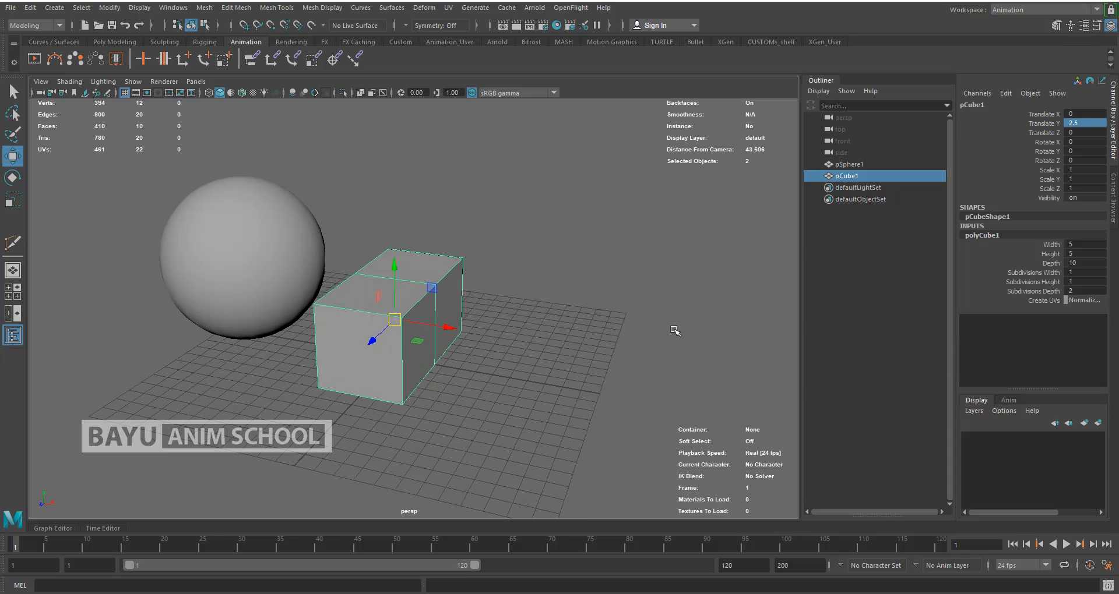
Extrude the cube's front end face and the rear half's right side face with a Local Translate Z of 5.
mouse_move(517, 352)
left_mouse_down("alt")
mouse_move(508, 359)
mouse_move(513, 349)
left_mouse_up("alt")
right_click_drag(532, 261, 535, 285)
left_click(436, 335)
left_click(366, 373, "shift")
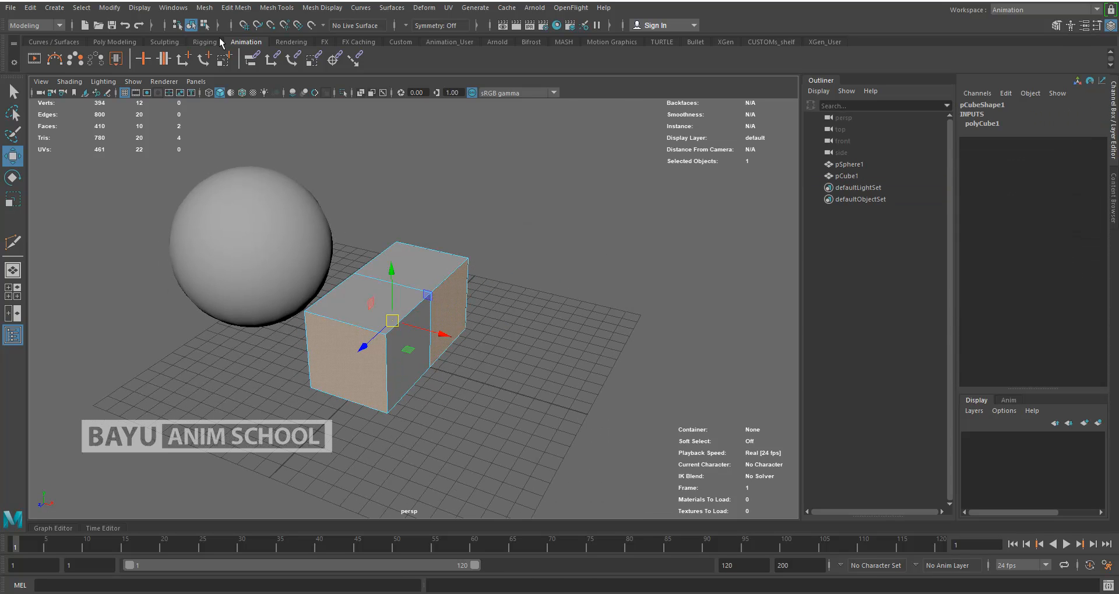
left_click(238, 8)
left_click(281, 119)
left_click(694, 239)
type("5")
key("Return")
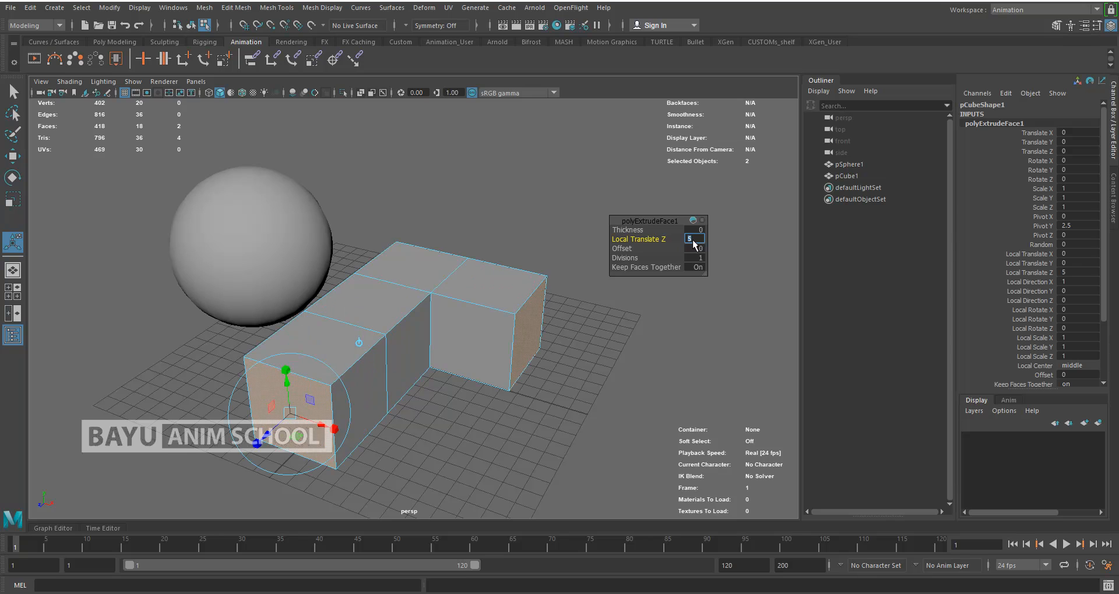
Extrude the front block's right side face and the top face of the rear side block by Local Translate Z 5.
left_click(620, 345)
left_click(371, 414)
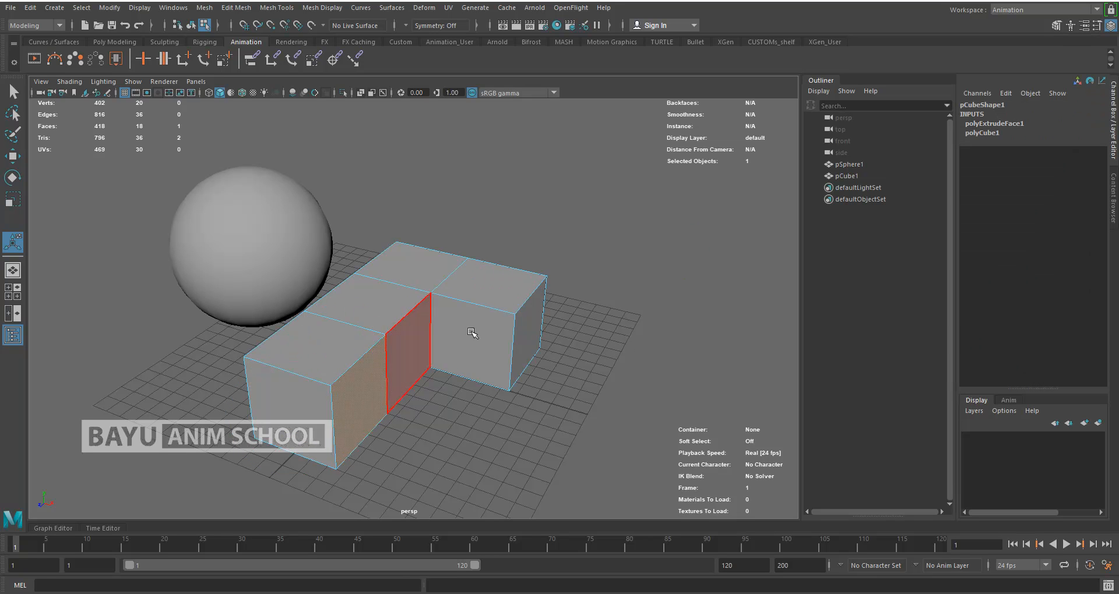
left_click(519, 293, "shift")
key("ctrl+e")
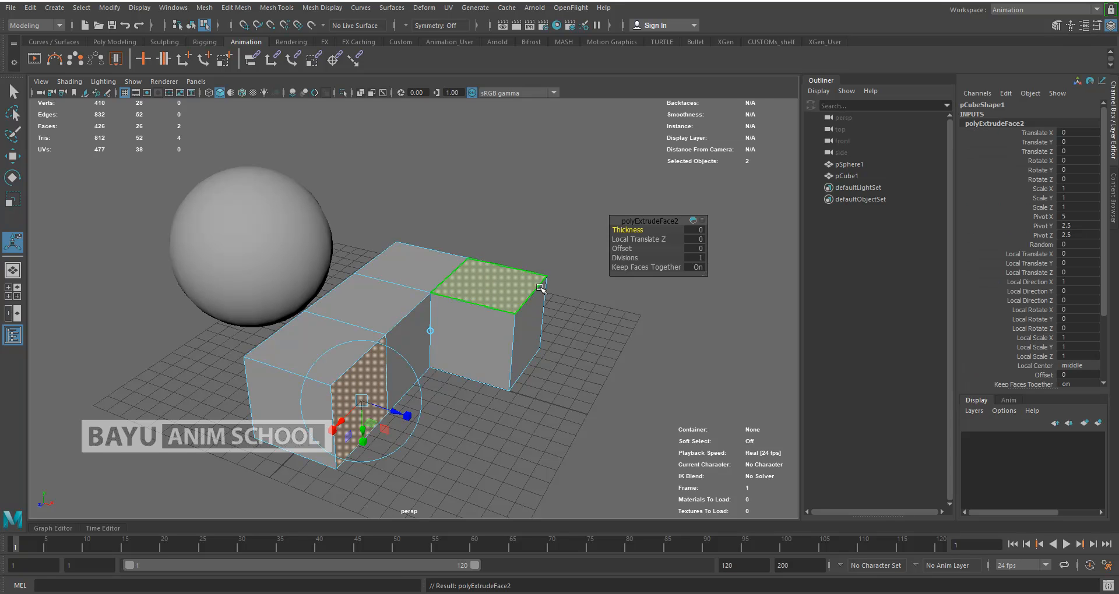
left_click(701, 239)
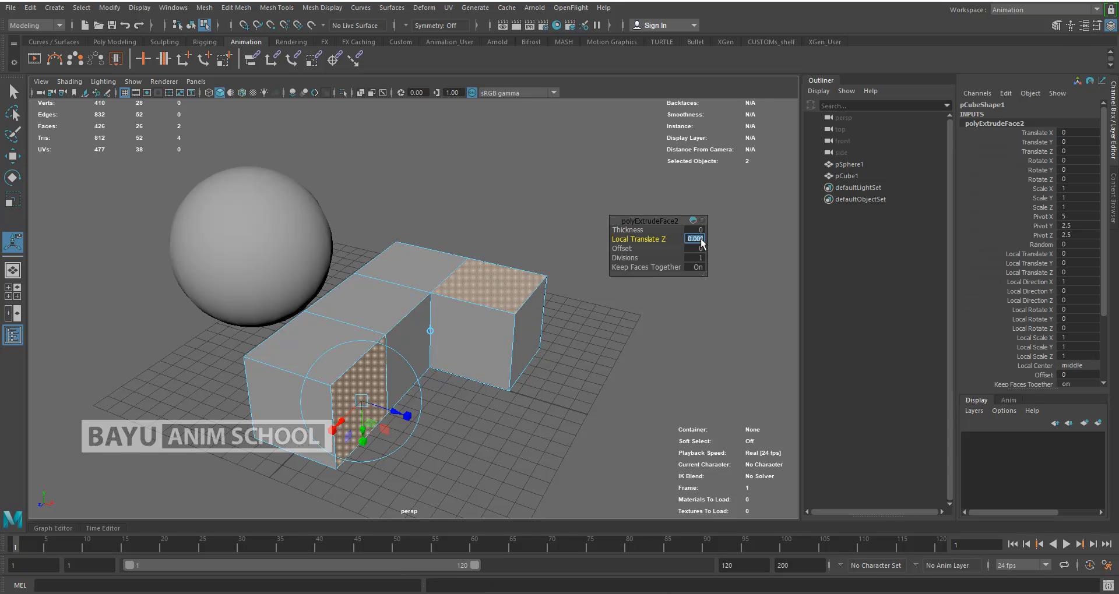
key("Return")
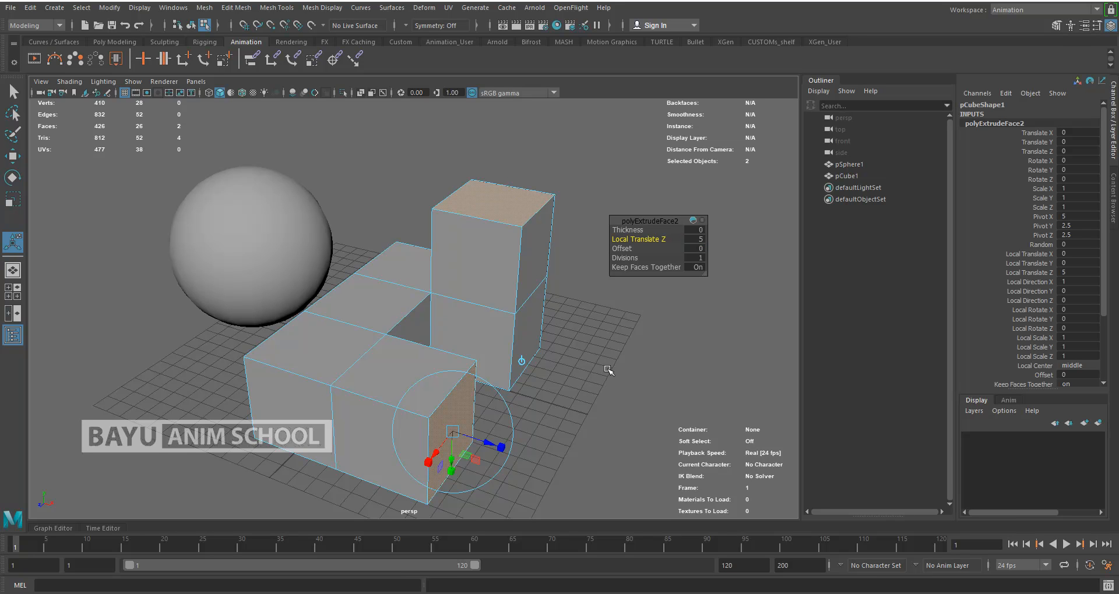
Extrude the front arm's end face and the front corner block's top face by Local Translate Z 5.
left_click(608, 370)
left_click(449, 444)
left_click(320, 349, "shift")
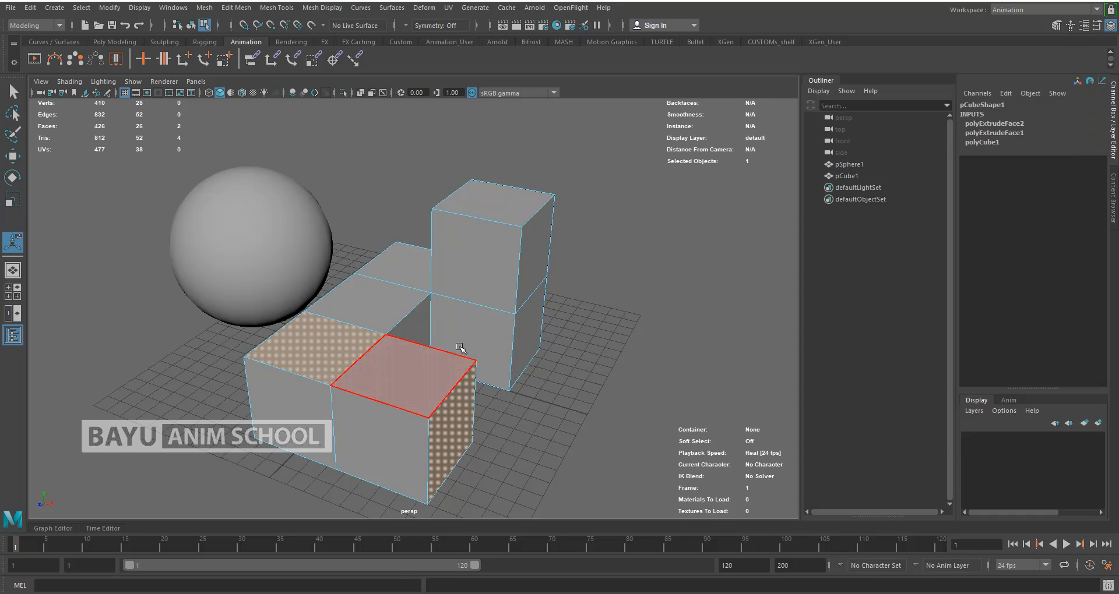
key("ctrl+e")
left_click(646, 240)
left_click(693, 240)
type("5")
key("Return")
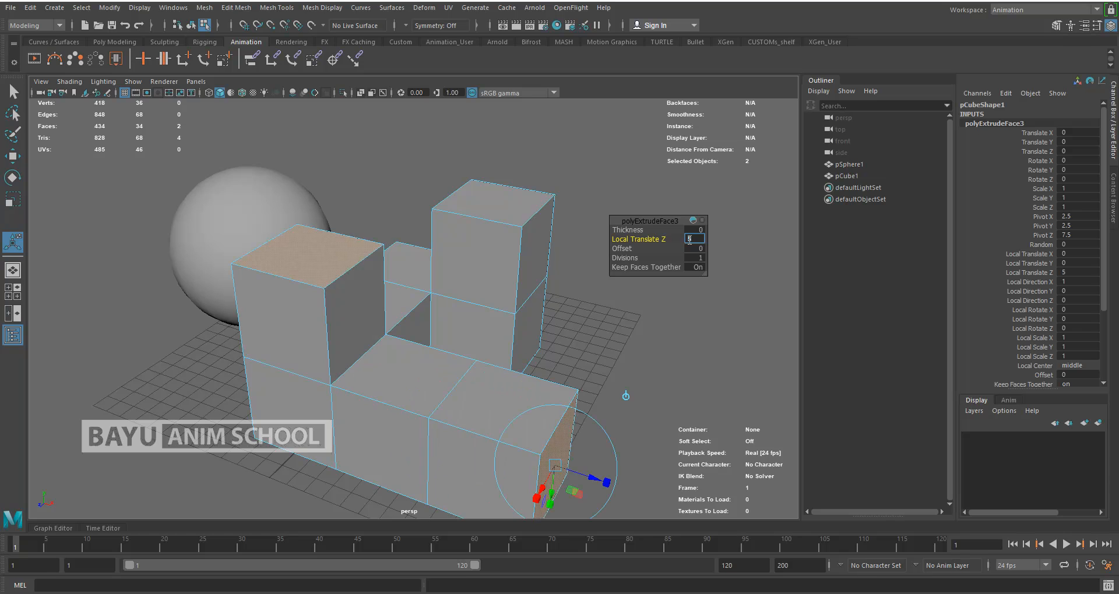
Extrude the front arm's end face again together with the rear tower's top face by Local Translate Z 5.
left_click_drag(653, 364, 532, 363, "alt")
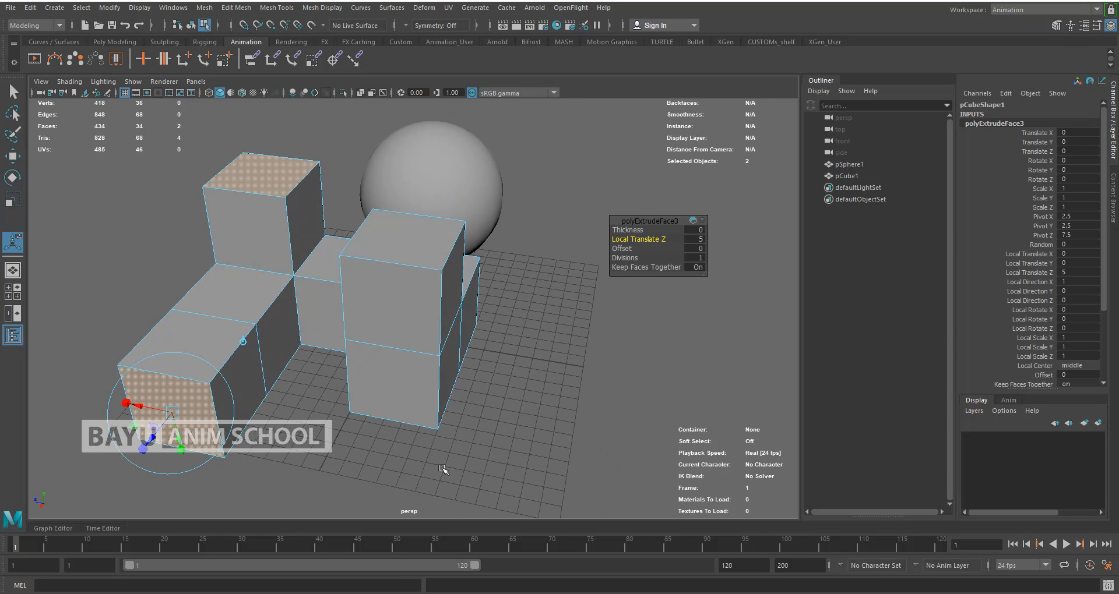
left_click(337, 448)
left_click(190, 412)
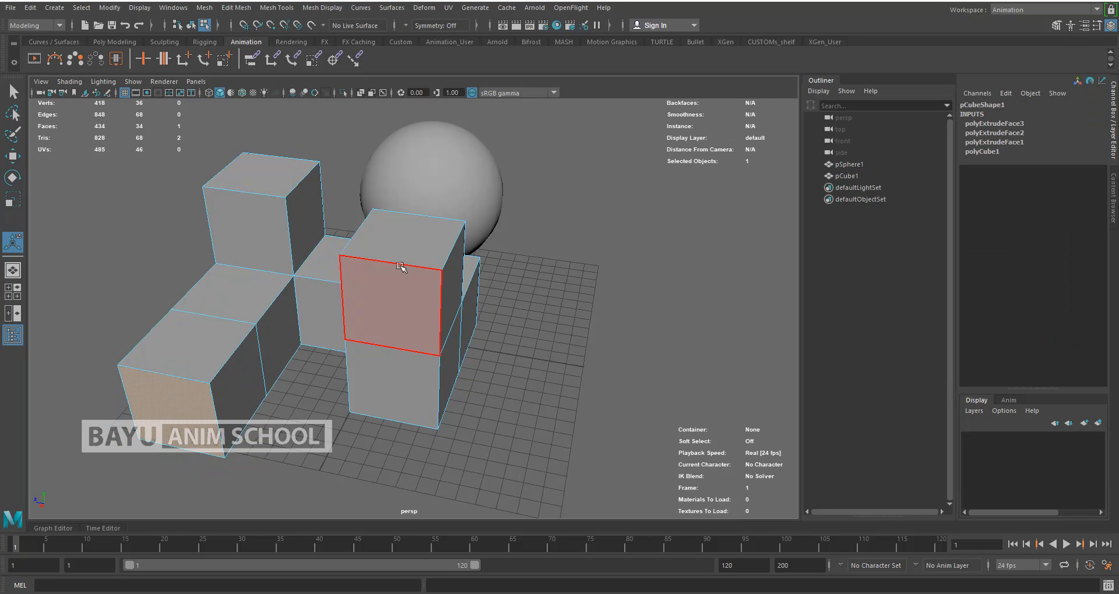
left_click(409, 245, "shift")
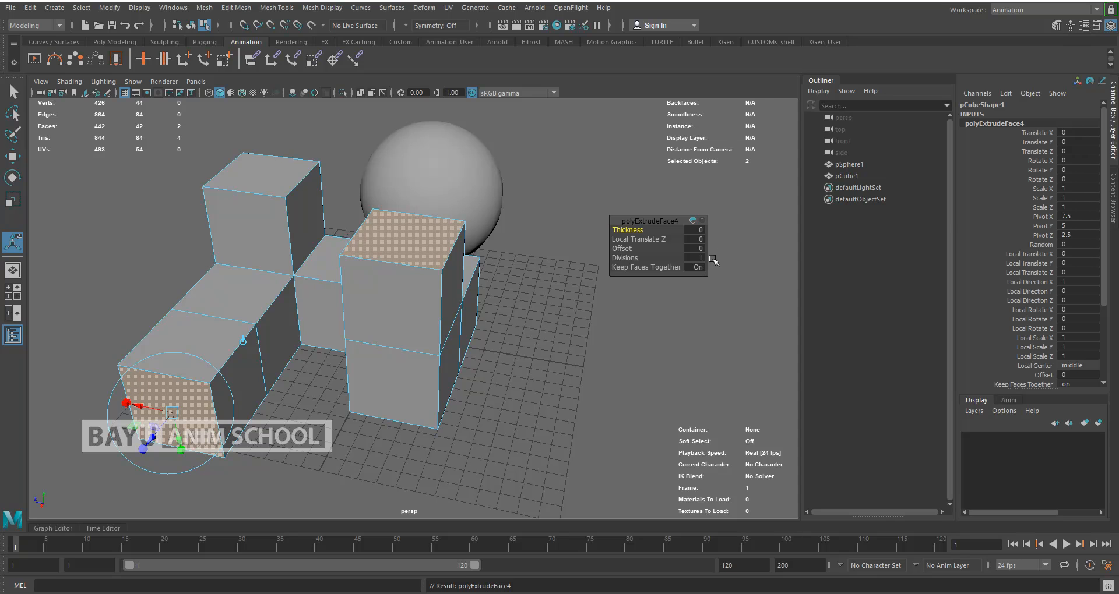
left_click(697, 240)
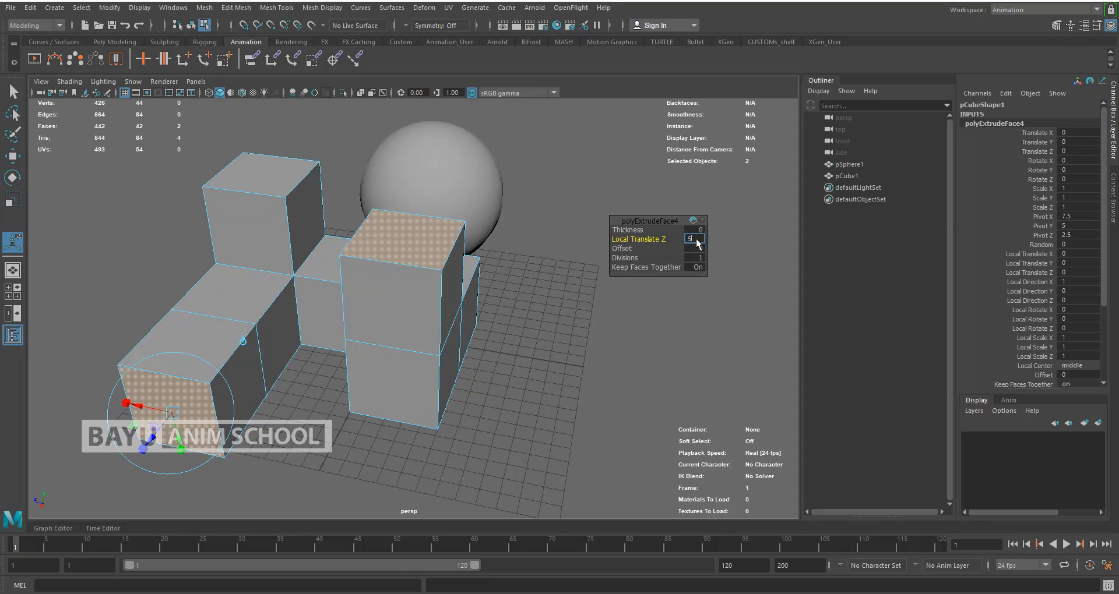
key("Return")
Extrude the inward side face of the front arm's end block by Local Translate Z 5, then clear the selection.
scroll(507, 348, "down", 3)
left_click_drag(443, 406, 335, 434, "alt")
left_click(256, 380)
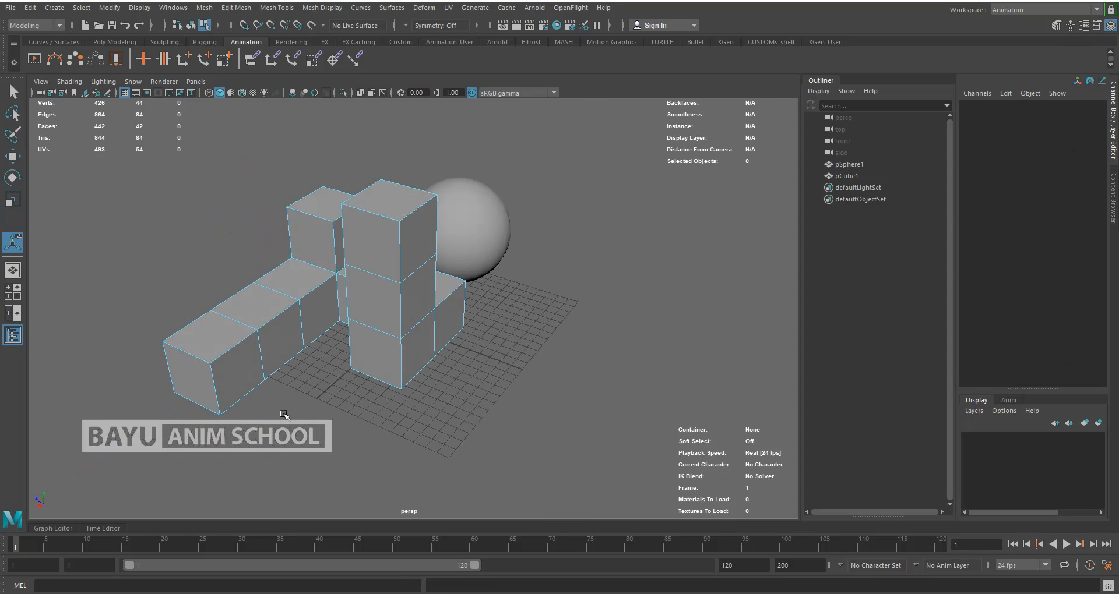
key("ctrl+e")
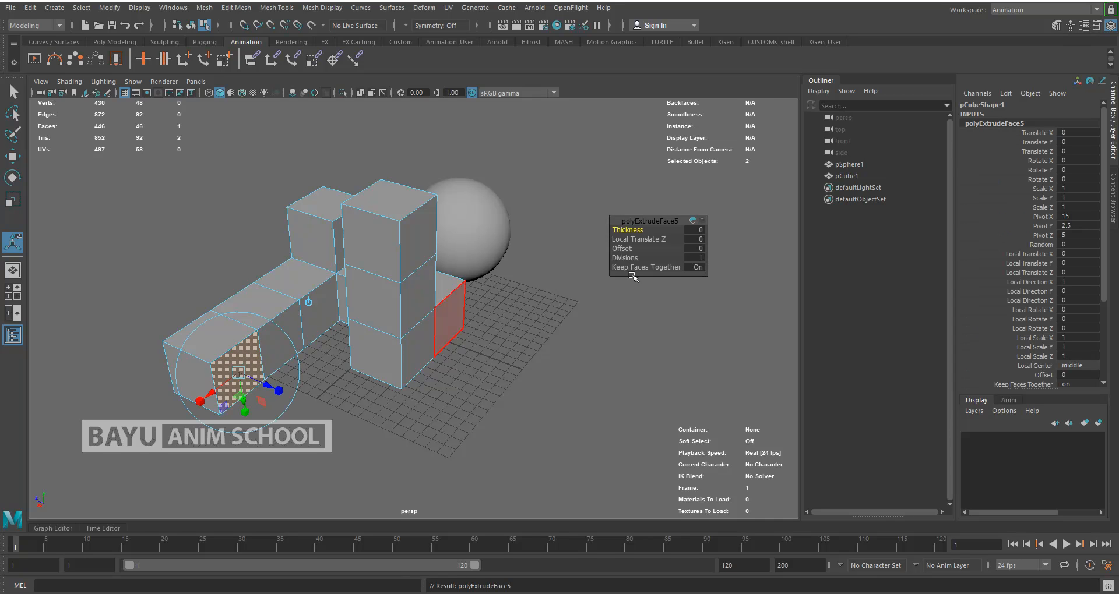
left_click(694, 240)
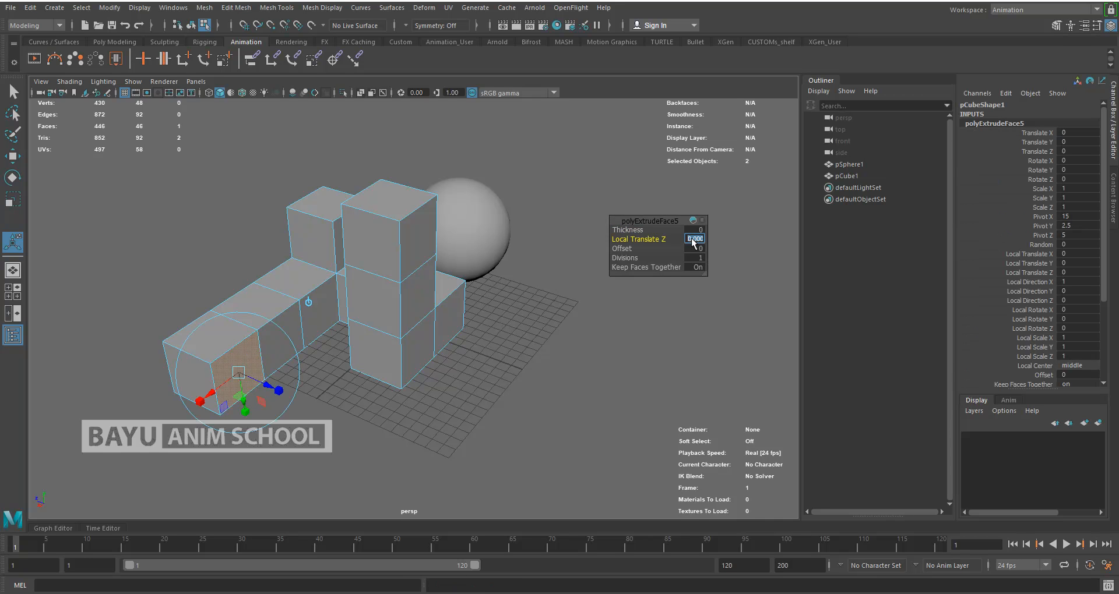
type("5")
key("Return")
left_click(490, 407)
left_click_drag(409, 414, 600, 408, "alt")
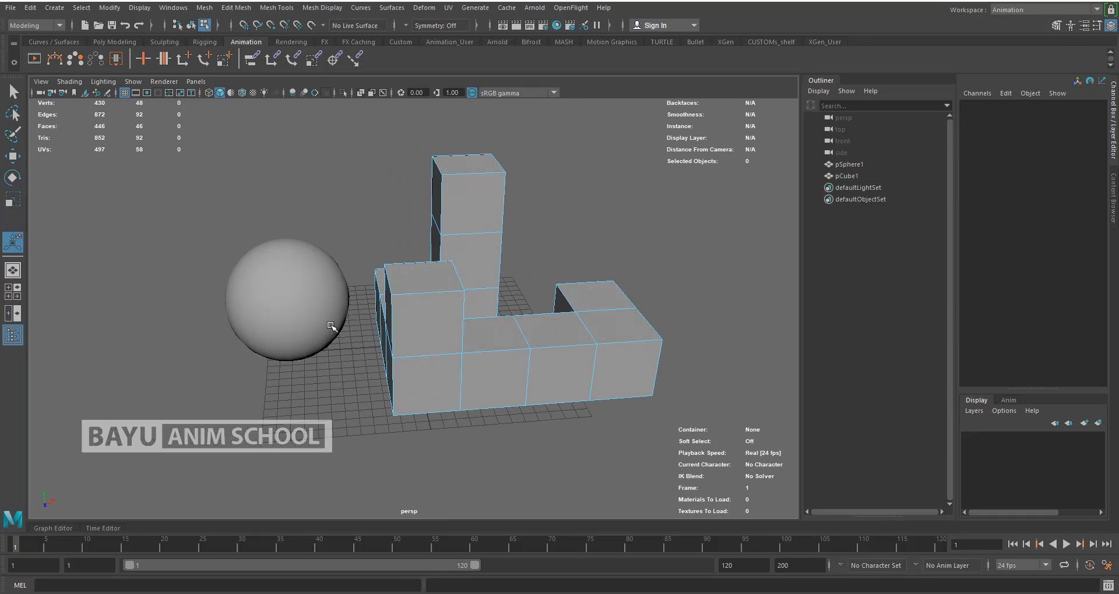
Turn on wireframe on shaded display and return the extruded cube to object mode.
left_click(241, 93)
mouse_move(523, 348)
left_mouse_down("alt")
mouse_move(554, 379)
mouse_move(536, 385)
left_mouse_up("alt")
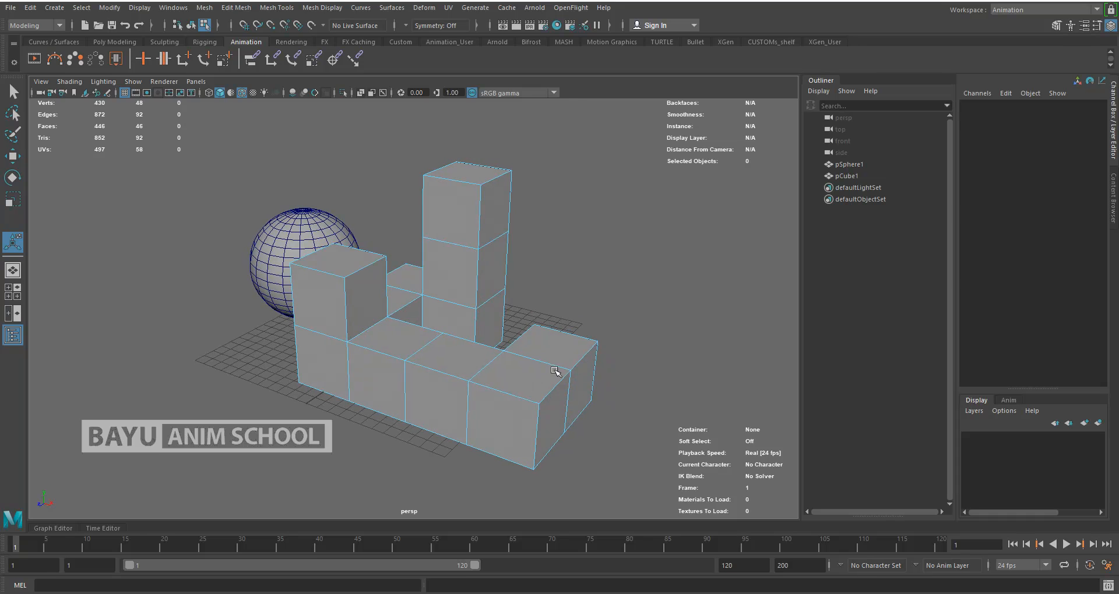
right_click_drag(600, 239, 647, 219)
left_click(694, 320)
left_click_drag(694, 320, 571, 366, "alt")
Apply Smooth to the extruded cube mesh and clear the selection.
left_click(467, 365)
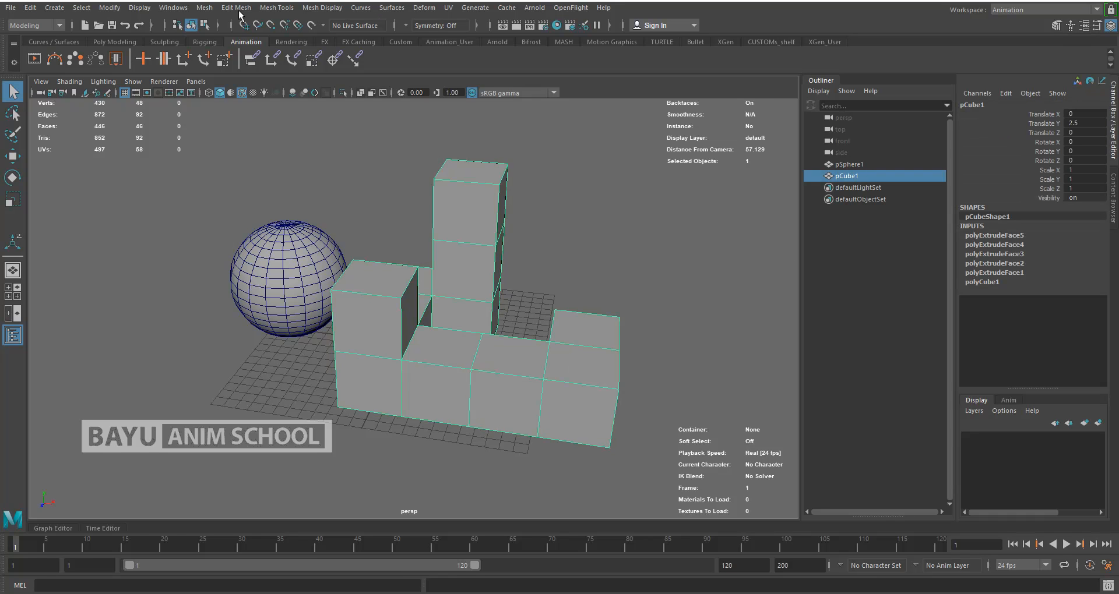
left_click(204, 8)
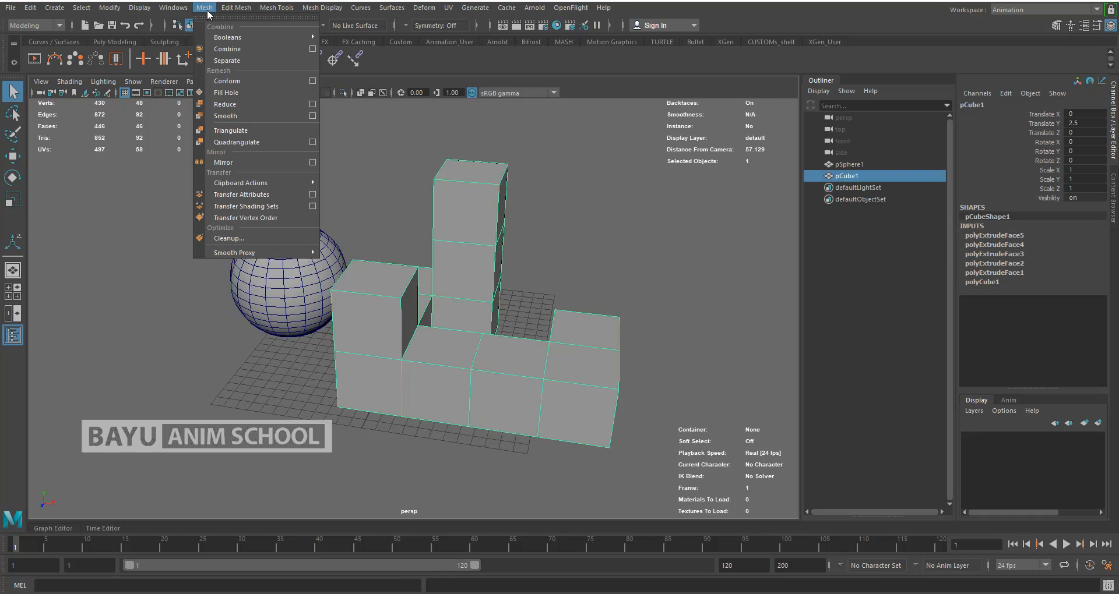
left_click(257, 116)
mouse_move(650, 337)
left_mouse_down("alt")
mouse_move(633, 354)
mouse_move(648, 341)
left_mouse_up("alt")
left_click(721, 315)
left_click_drag(525, 301, 568, 307, "alt")
left_click_drag(466, 308, 448, 336, "alt")
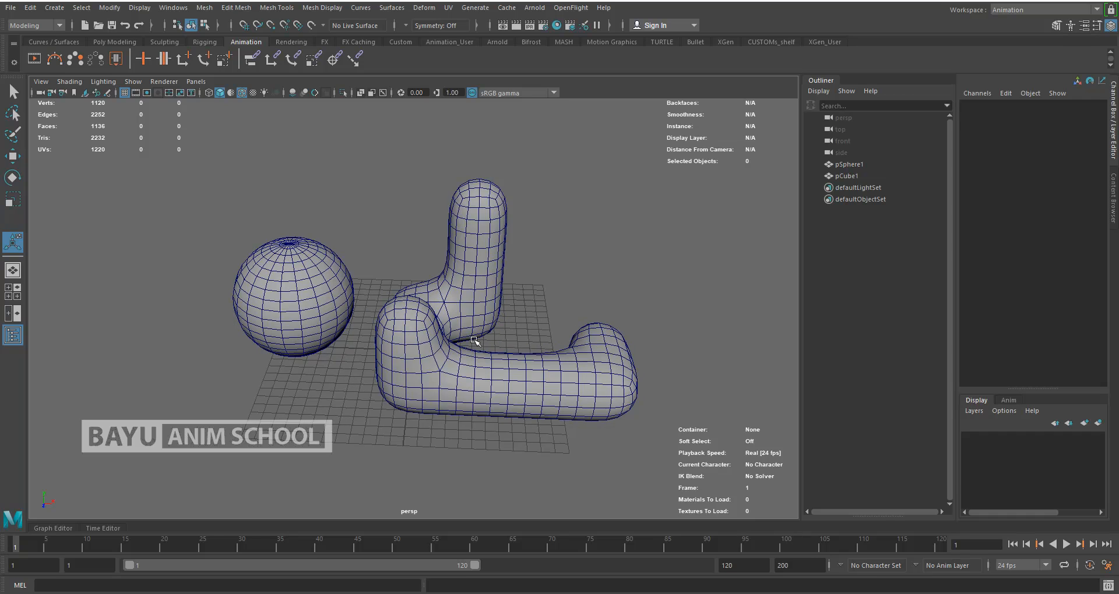
Create a polygon plane with width and height 10 and 15 subdivisions in both width and height.
left_click(54, 8)
mouse_move(140, 50)
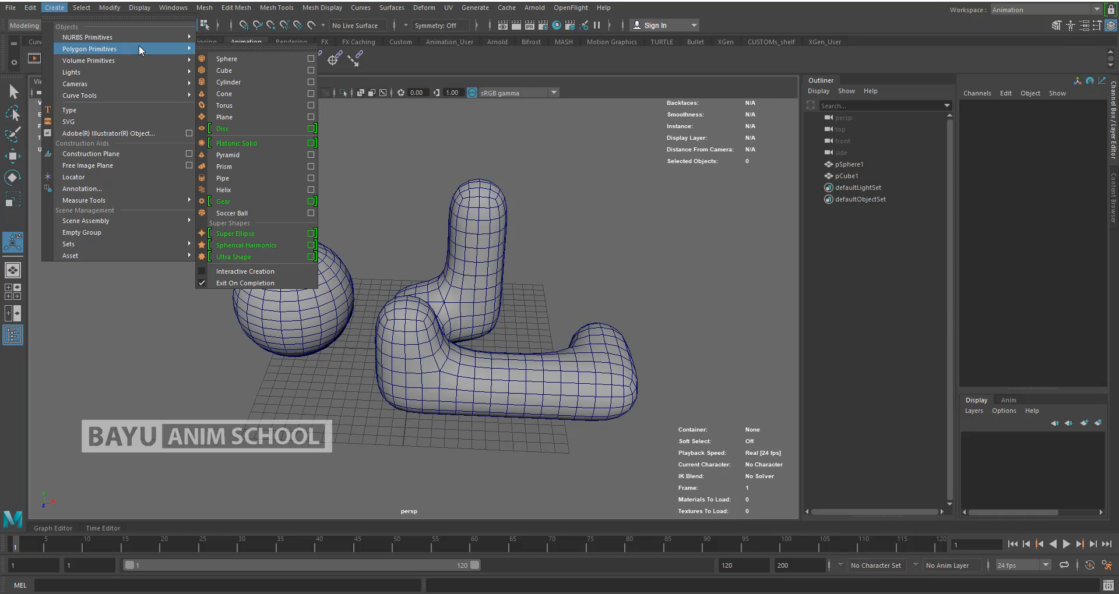
left_click(231, 117)
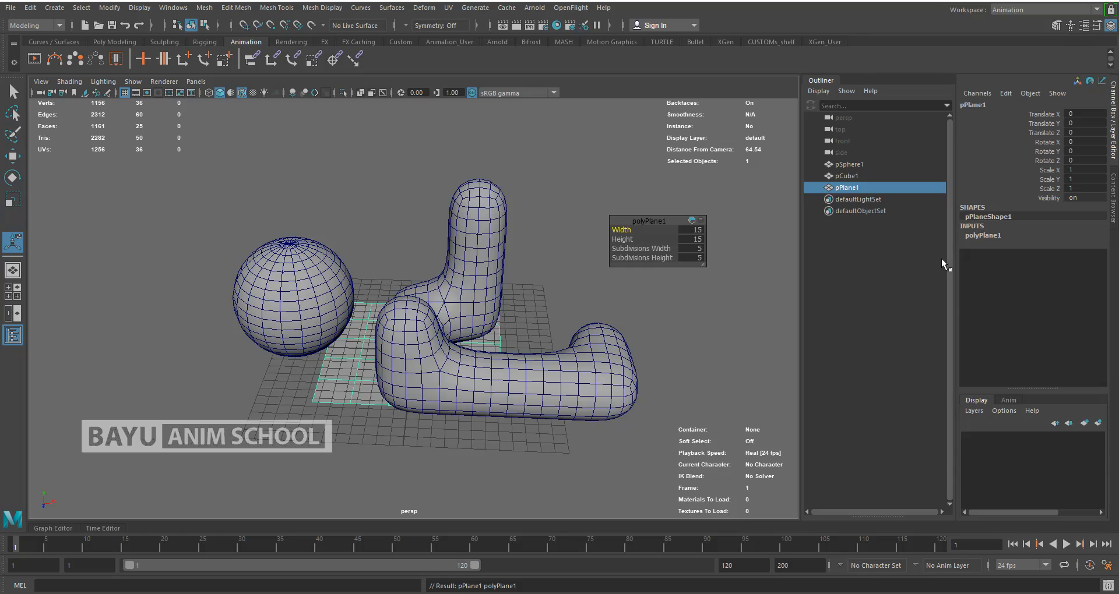
left_click(990, 236)
left_click_drag(1085, 245, 1078, 273)
type("10")
key("Return")
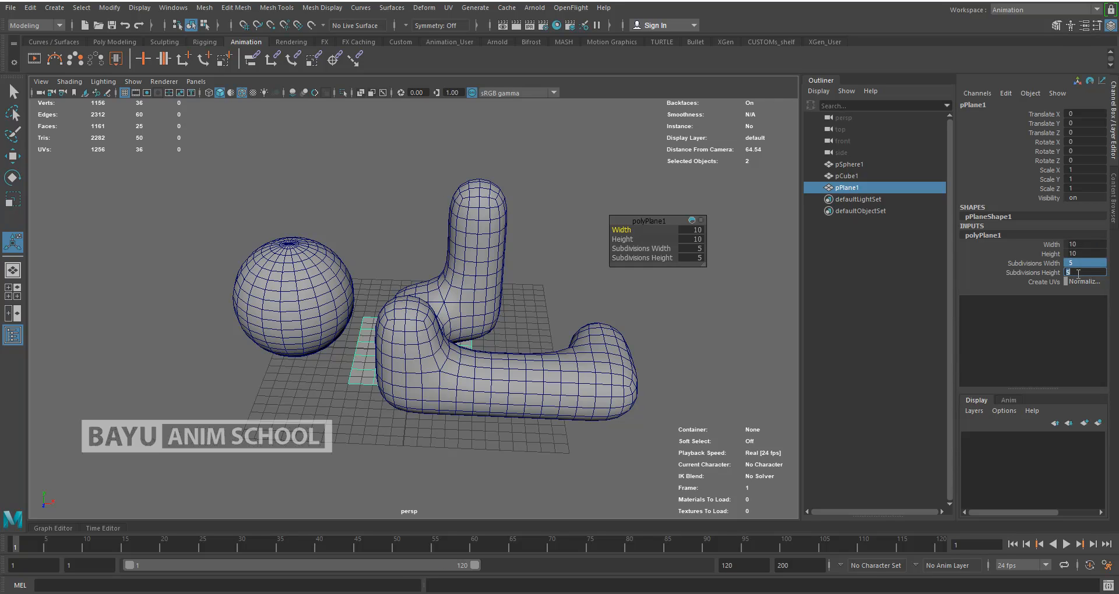
key("Return")
Move the plane to just above the sphere, at about Translate X -10.2 and Translate Y 12.
key("w")
left_click_drag(325, 360, 330, 304, "alt")
left_click_drag(416, 296, 413, 119)
left_click_drag(380, 199, 380, 243, "alt")
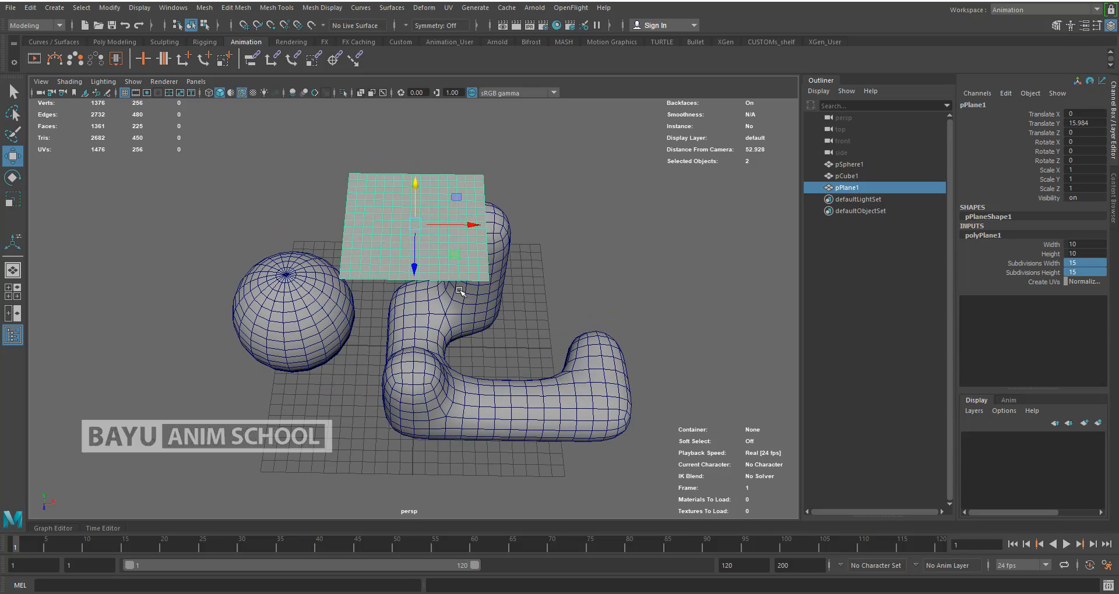
left_click_drag(574, 302, 554, 344, "alt")
left_click_drag(470, 349, 409, 272)
Set the plane's width and height to 5 and its width and height subdivisions to 10.
left_click_drag(1076, 243, 1085, 272)
type("5")
key("Return")
double_click(1085, 273)
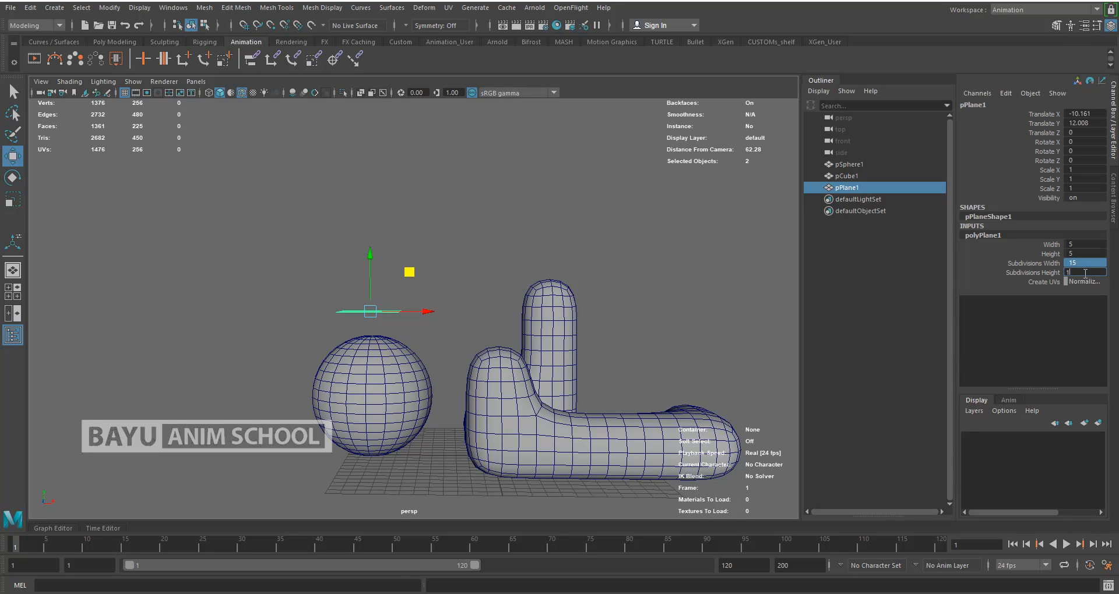
type("10")
key("Return")
left_click_drag(385, 354, 384, 390, "alt")
right_click_drag(383, 390, 429, 396, "alt")
middle_click_drag(429, 396, 321, 273, "alt")
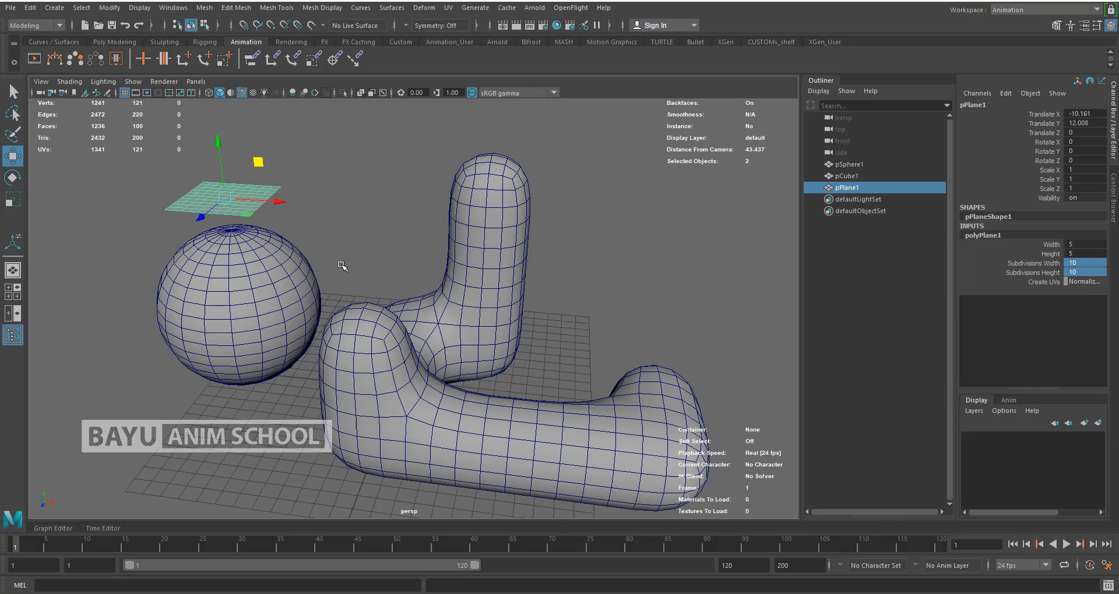
Make the sphere the live surface.
left_click(204, 7)
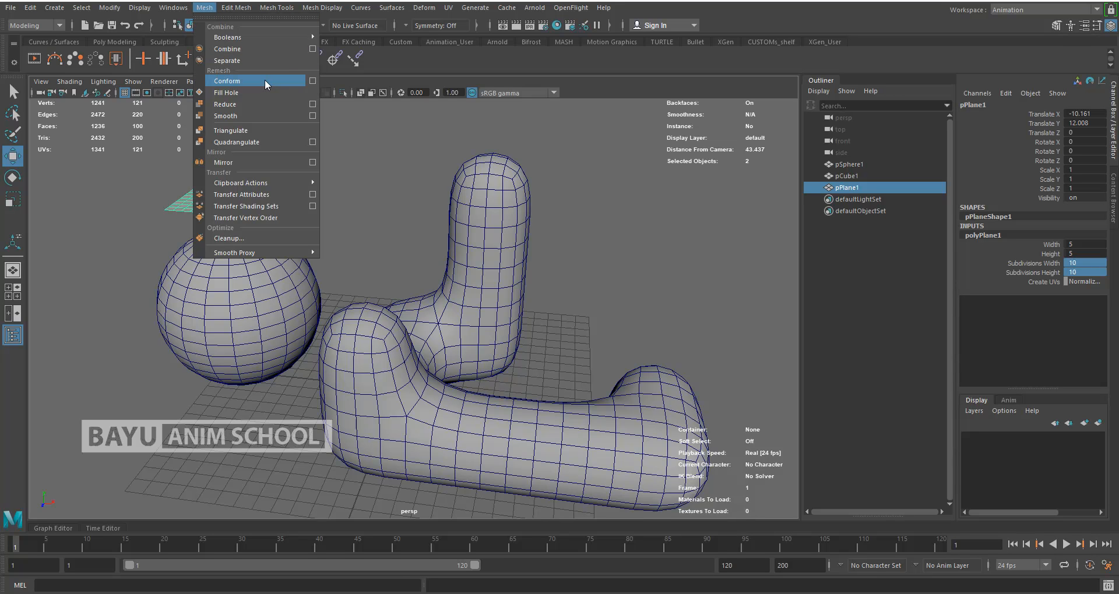
left_click(433, 68)
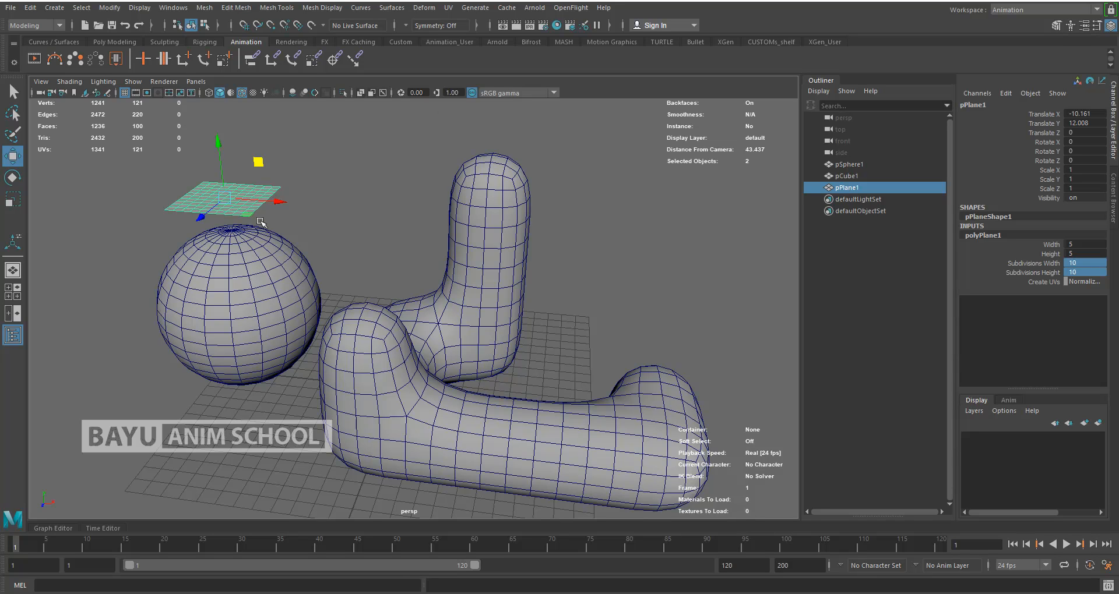
left_click(244, 324)
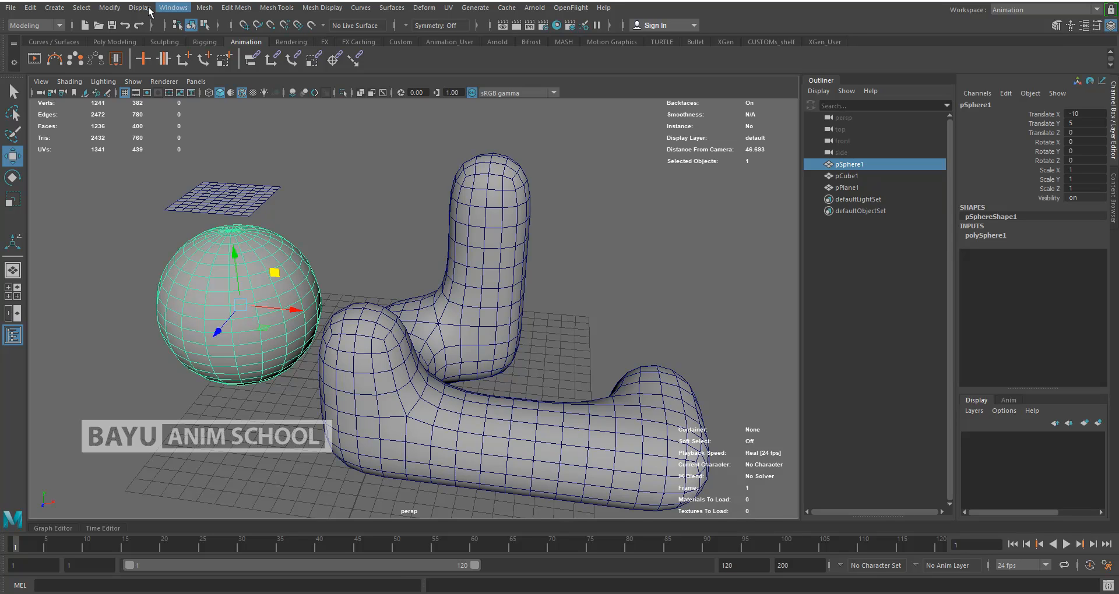
left_click(110, 8)
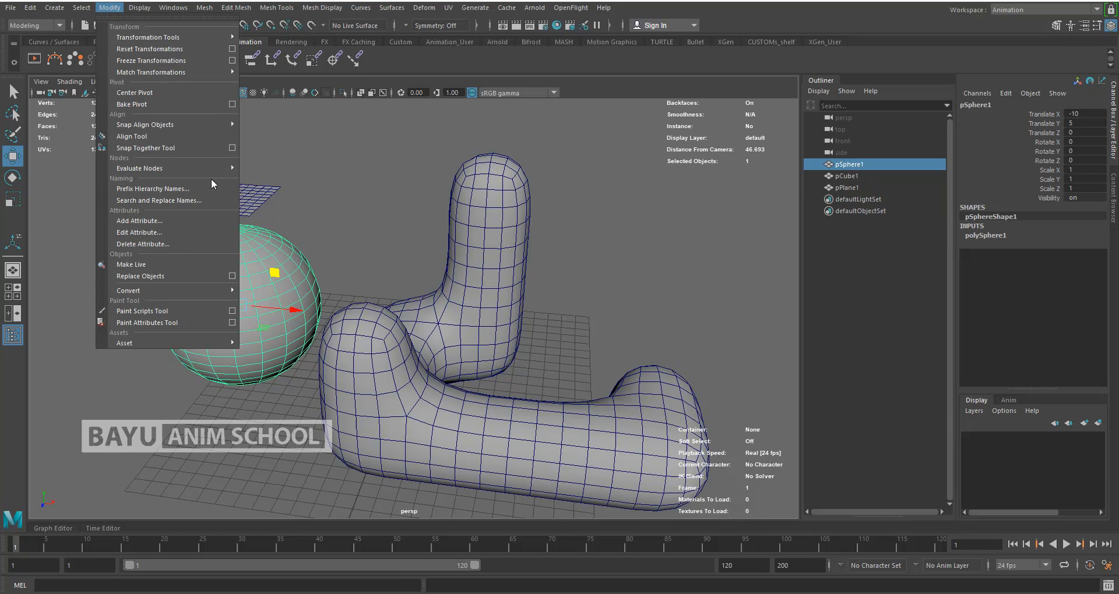
left_click(145, 266)
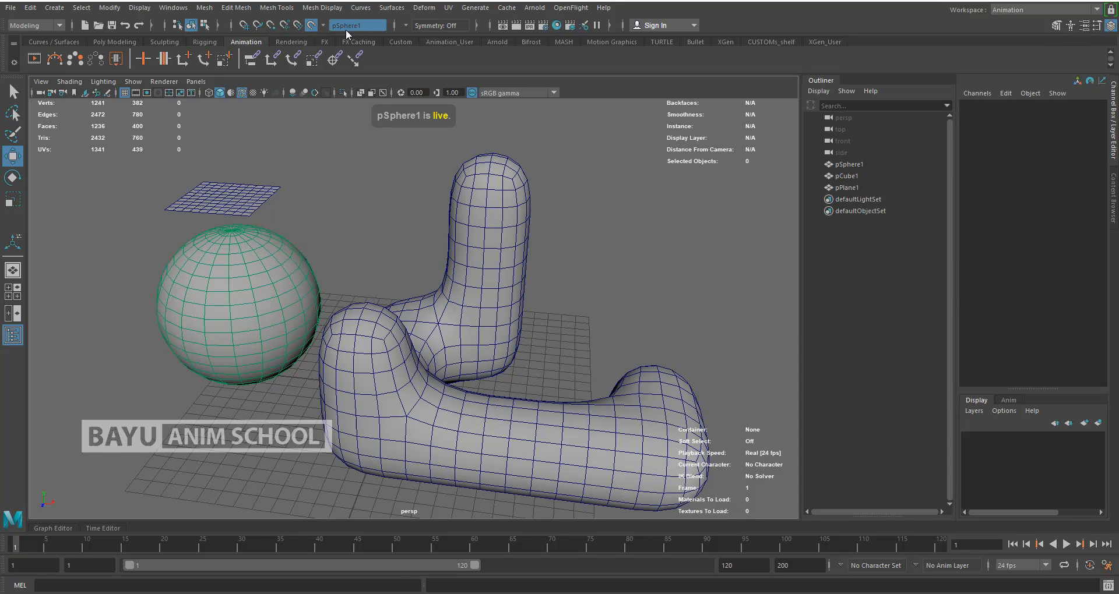
Make the extruded cube the live surface and switch the live surface back to the sphere.
left_click_drag(421, 169, 519, 212)
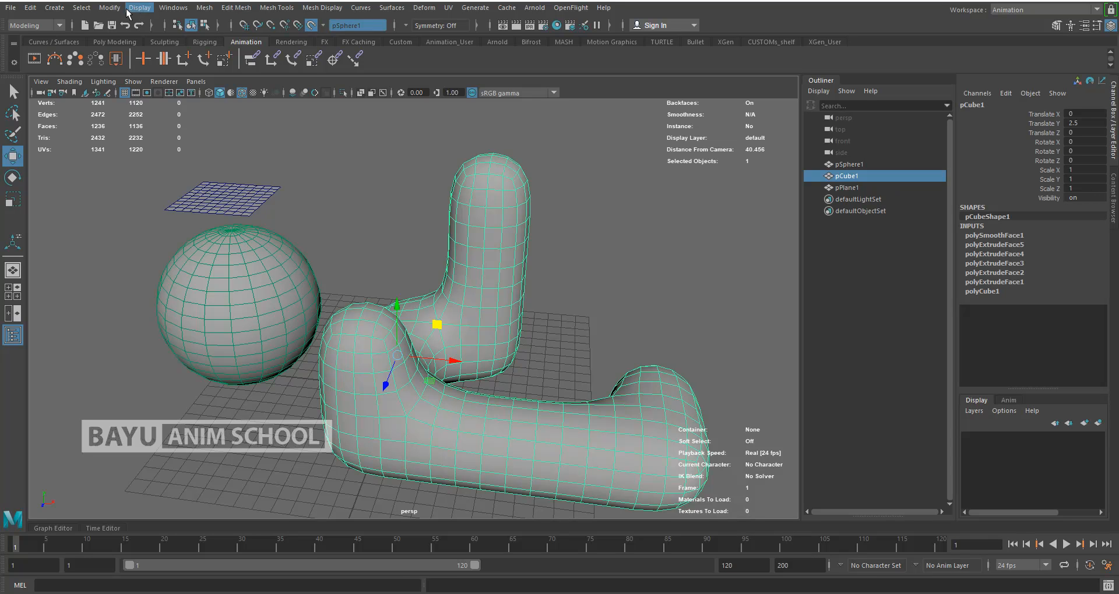
left_click(110, 8)
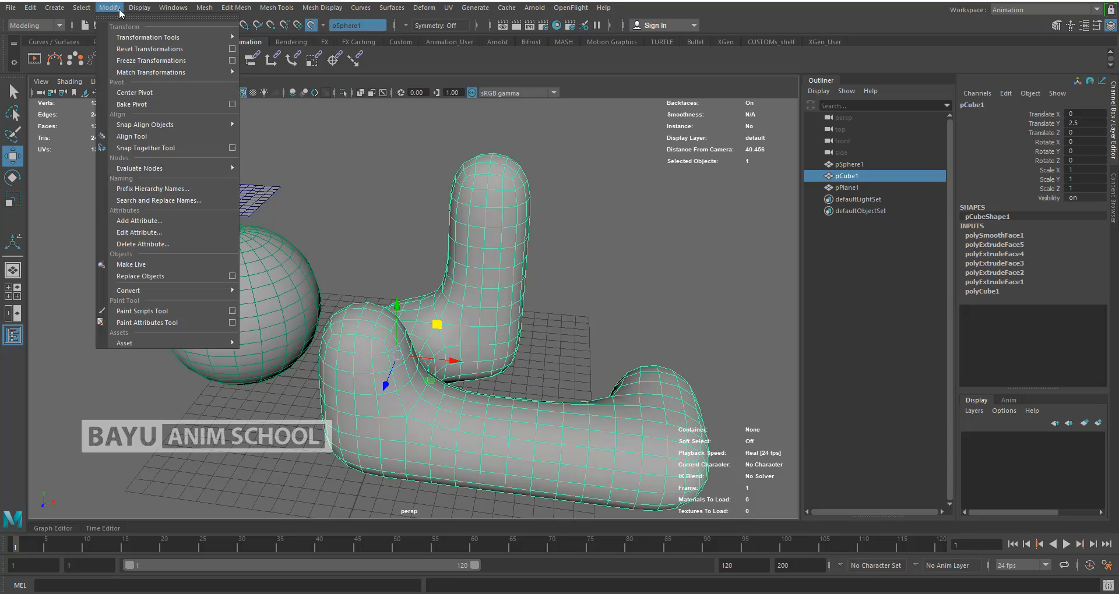
left_click(144, 261)
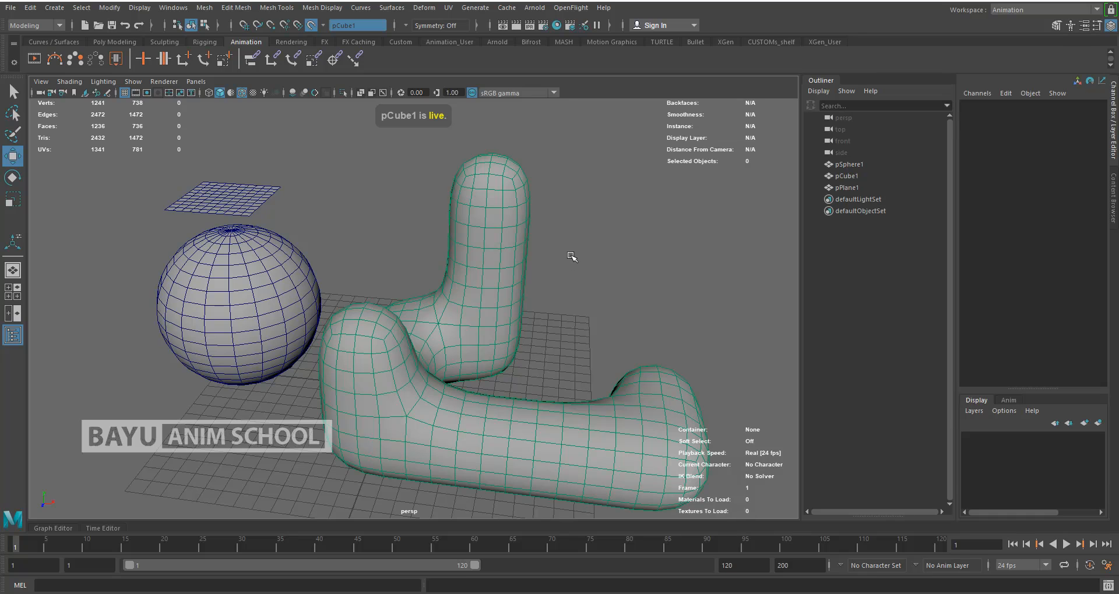
left_click(323, 25)
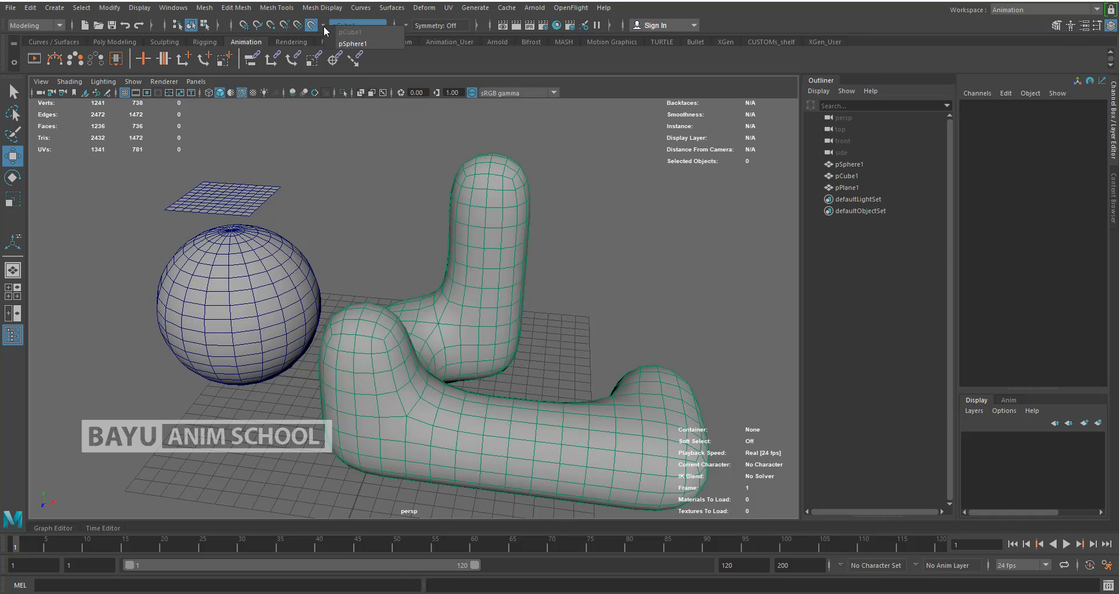
left_click(358, 43)
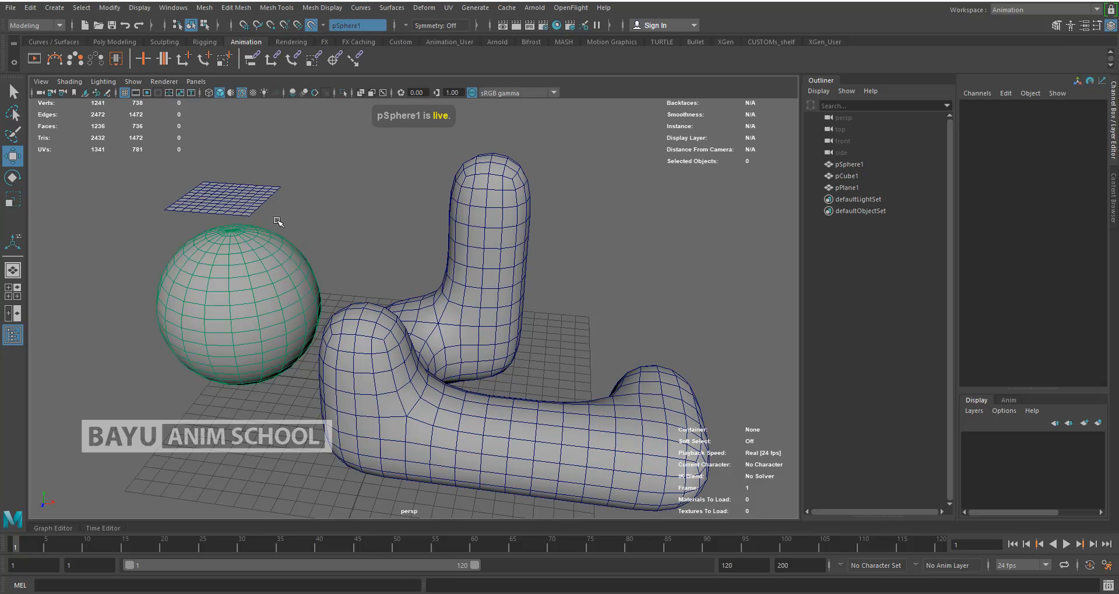
Select the plane above the sphere, open the Conform options for it and reset the settings to their defaults.
left_click(224, 198)
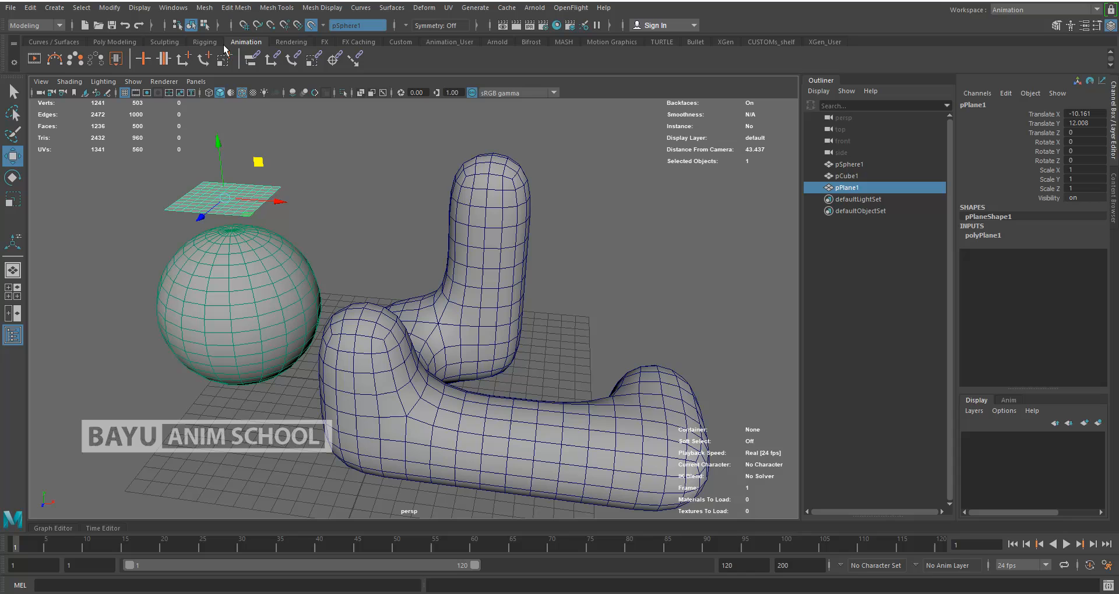
left_click(203, 8)
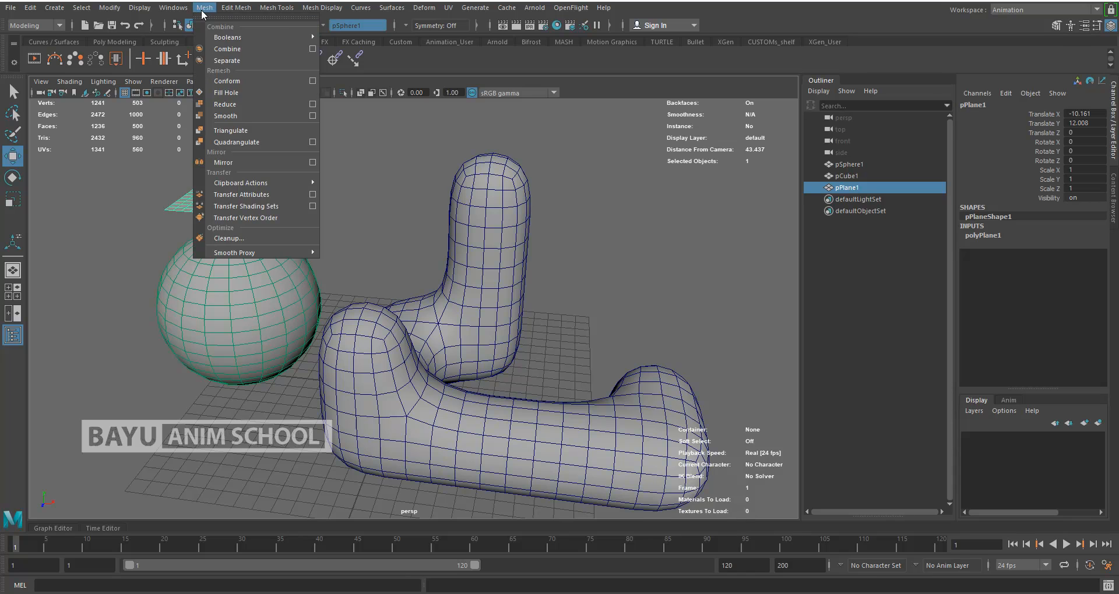
left_click(312, 83)
left_click_drag(600, 117, 616, 113)
left_click(502, 128)
left_click(523, 152)
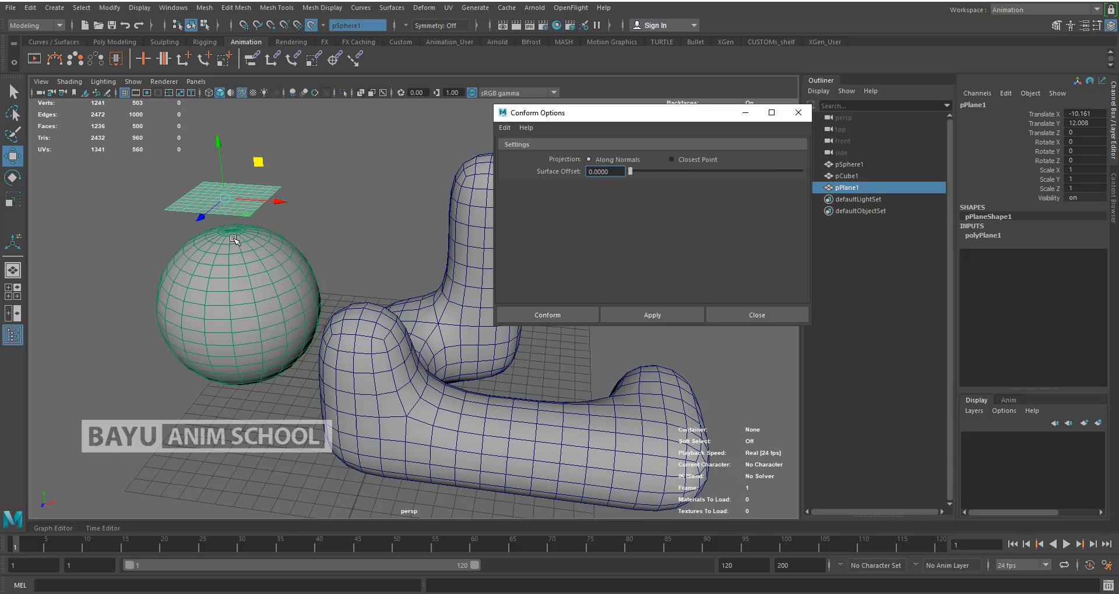
Conform the plane onto the live sphere using Along Normals projection and a surface offset of 0.
middle_click_drag(233, 366, 284, 420, "alt")
scroll(295, 409, "up", 3)
middle_click_drag(214, 396, 335, 362, "alt")
mouse_move(334, 362)
left_mouse_down("alt")
mouse_move(340, 399)
mouse_move(361, 392)
mouse_move(361, 352)
mouse_move(353, 356)
left_mouse_up("alt")
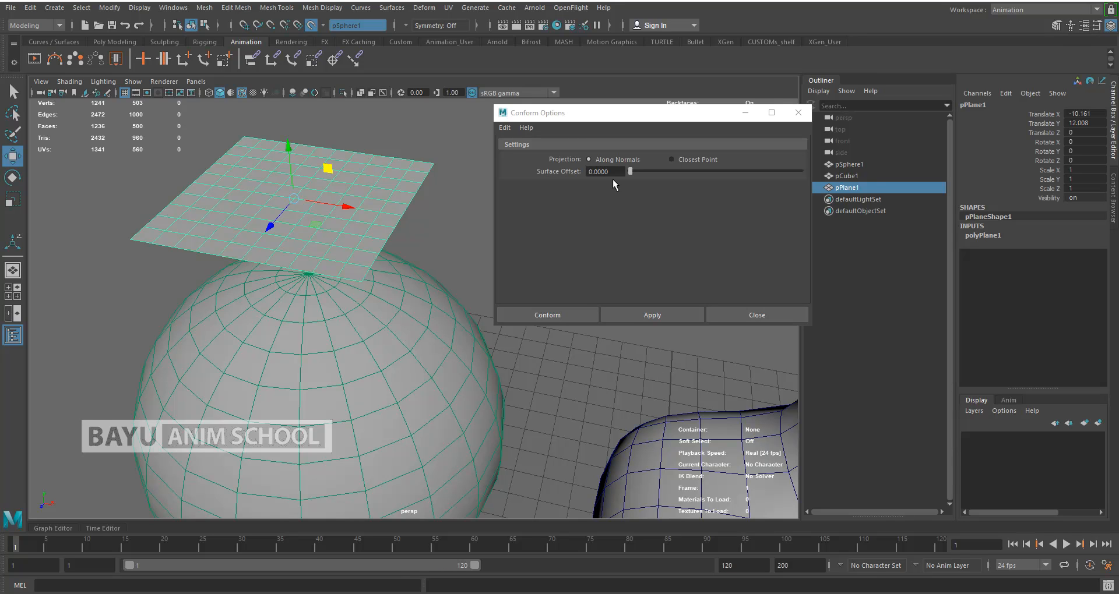
left_click(630, 316)
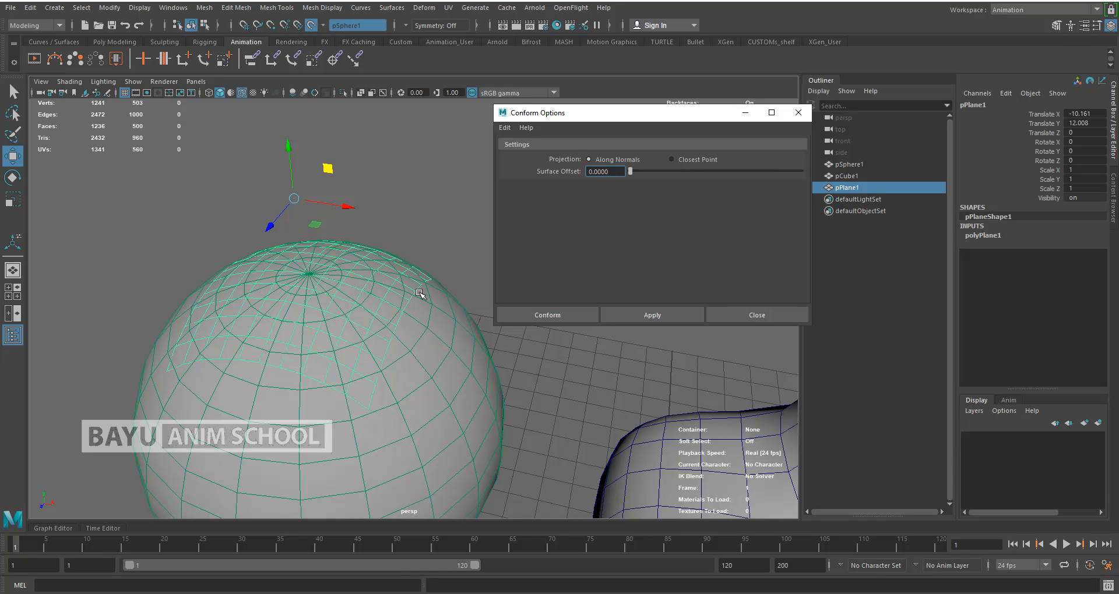
Undo the conform of the plane onto the sphere.
left_click(554, 381)
key("ctrl+z")
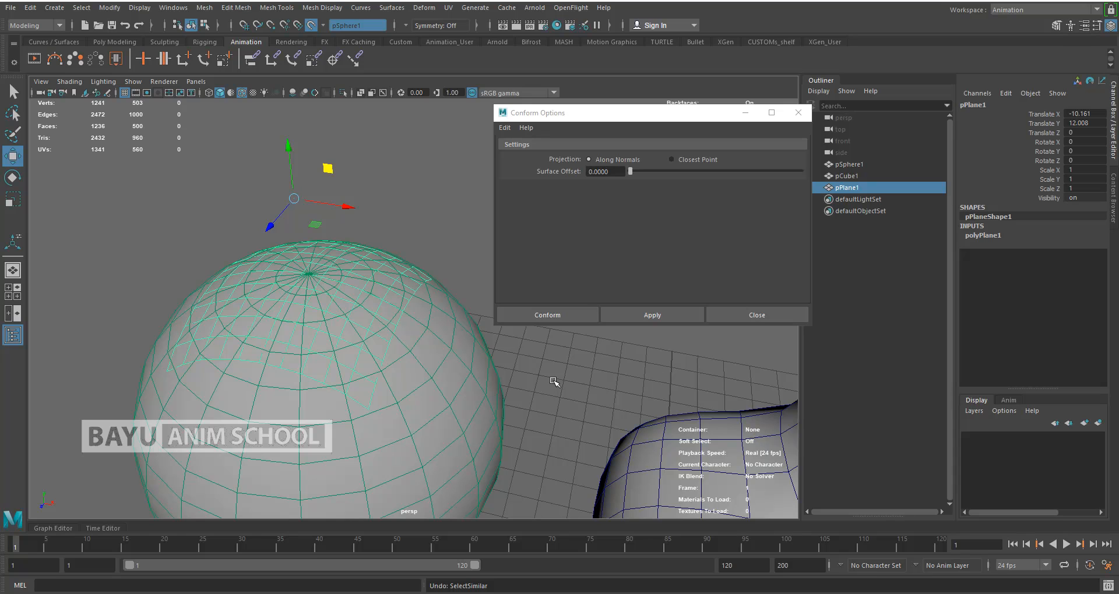
key("ctrl+z")
Conform the plane onto the live sphere with a surface offset of 0.2, inspect the gap, and undo the conform.
left_click(611, 171)
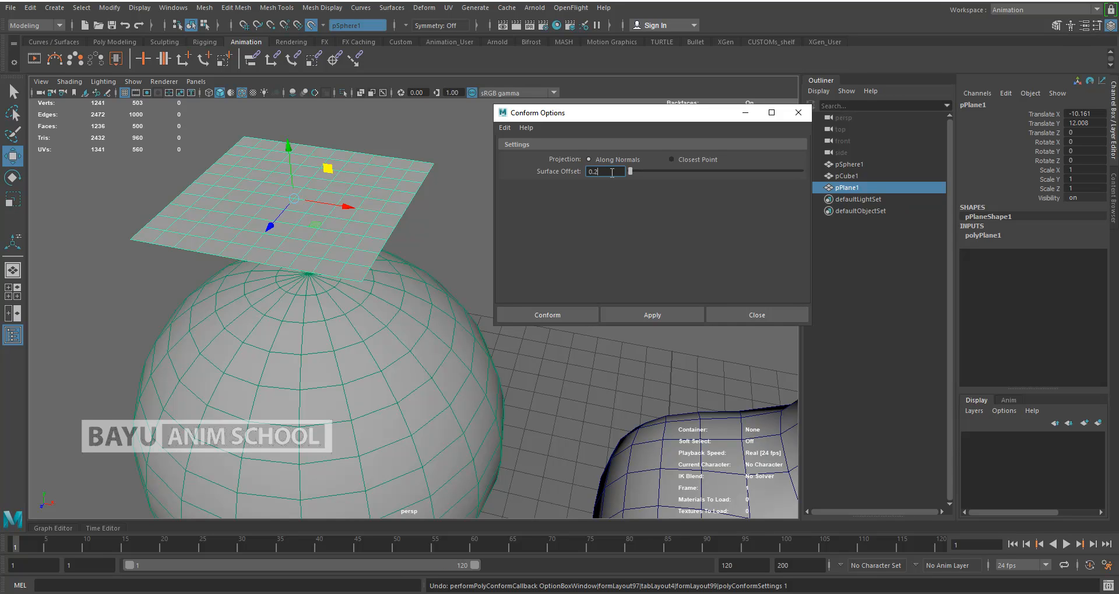
left_click(648, 315)
left_click_drag(383, 403, 439, 315, "alt")
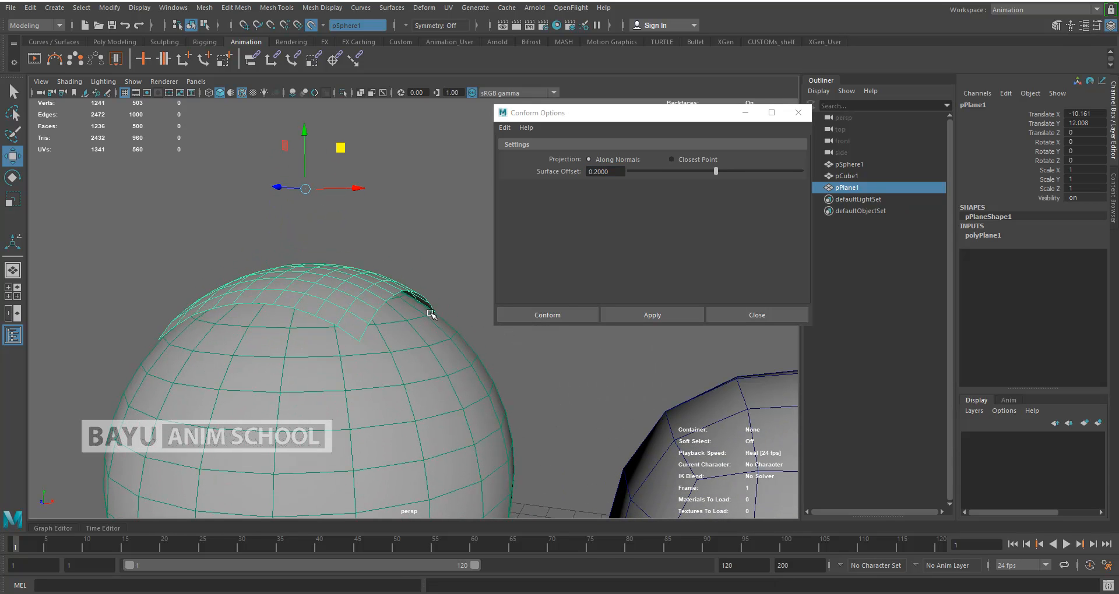
left_click_drag(366, 321, 486, 366, "alt")
mouse_move(485, 367)
middle_mouse_down("alt")
mouse_move(497, 362)
mouse_move(459, 359)
middle_mouse_up("alt")
mouse_move(356, 328)
middle_mouse_down("alt")
mouse_move(372, 335)
mouse_move(364, 322)
middle_mouse_up("alt")
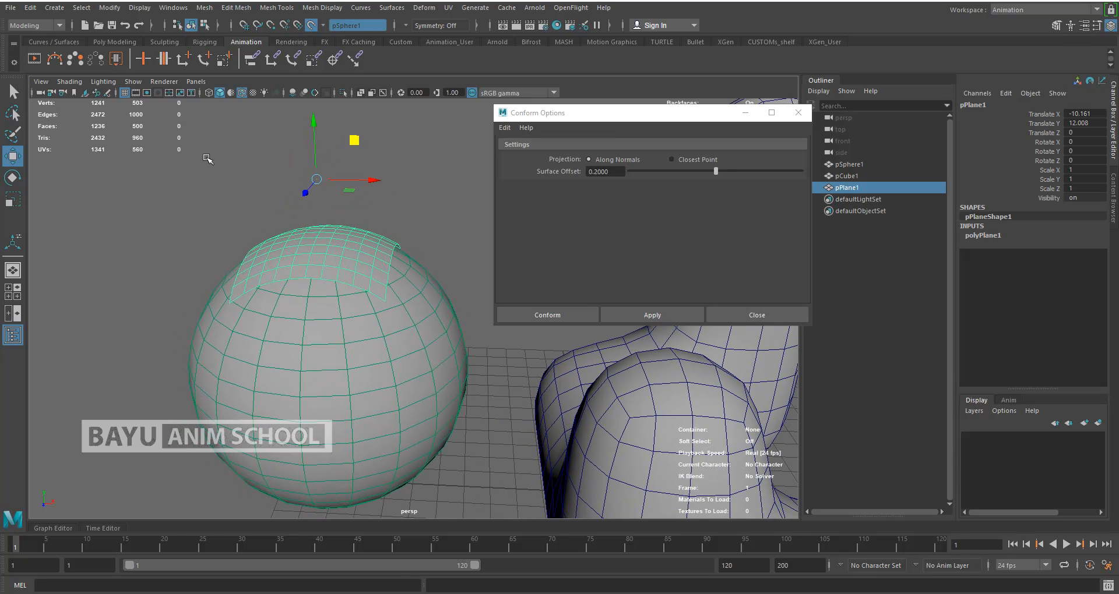
key("ctrl+z")
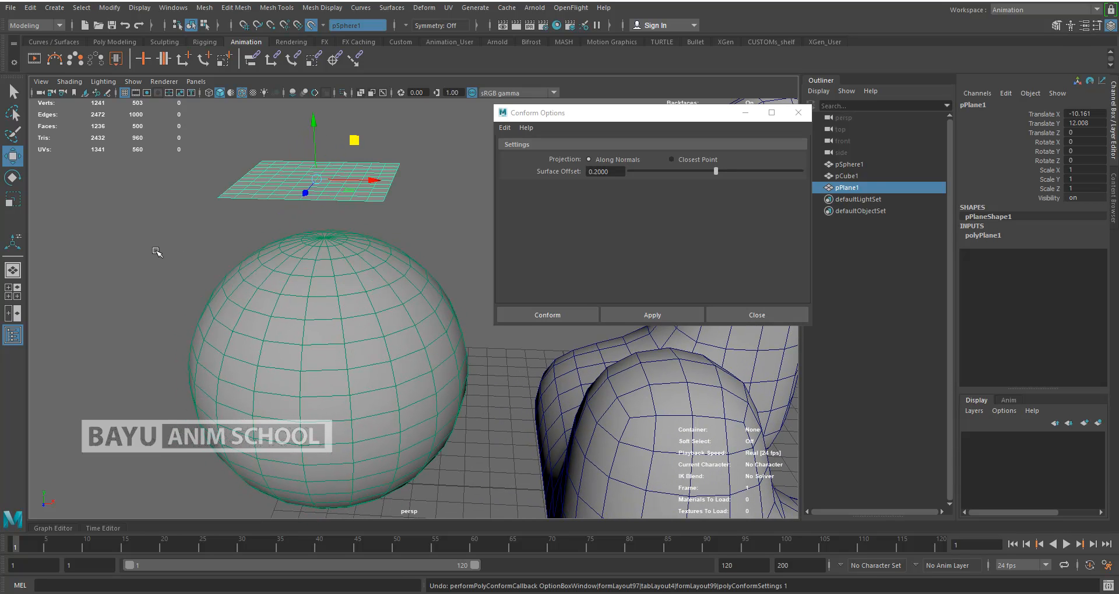
Use Duplicate Special to make one copy of the plane with its input graph, and raise the copy to about Translate Y 13.2.
left_click(31, 7)
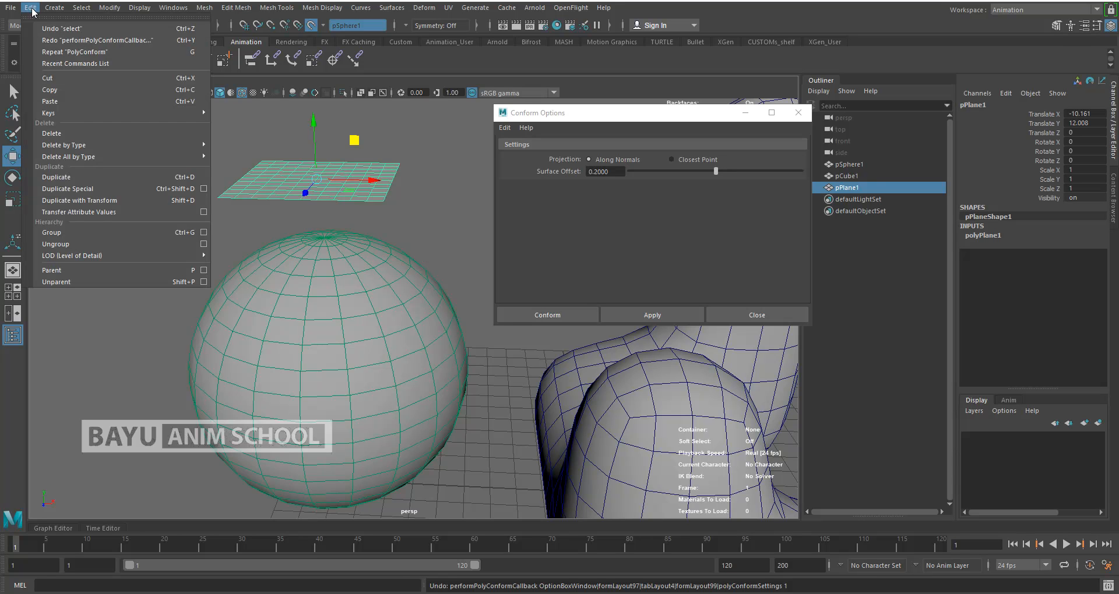
left_click(203, 189)
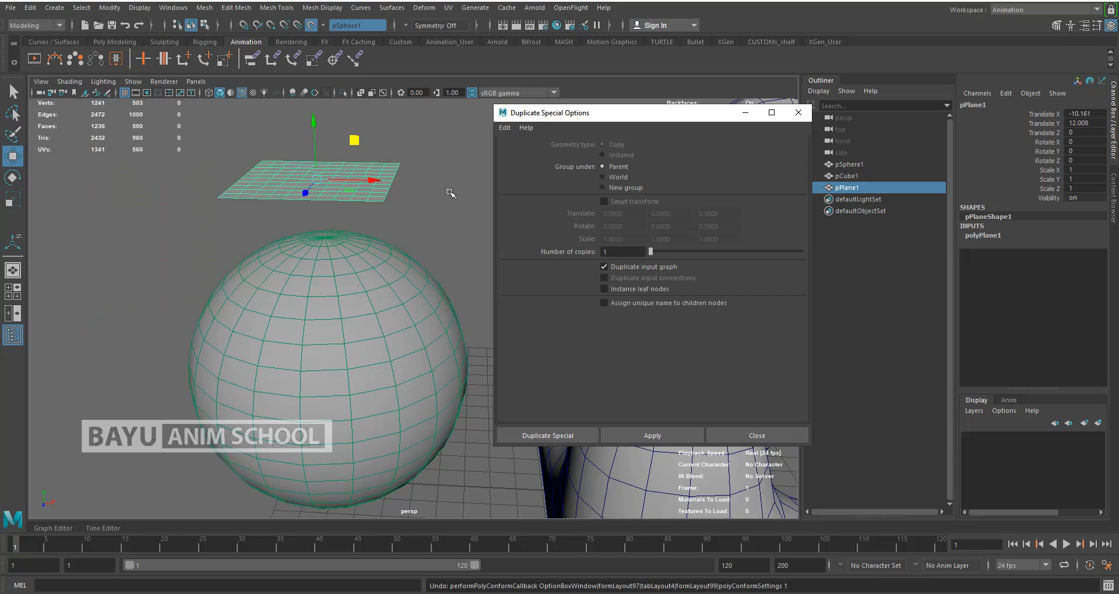
left_click(566, 436)
left_click_drag(318, 134, 318, 98)
Conform the lower, original plane onto the live sphere with the current Conform settings.
left_click(366, 191)
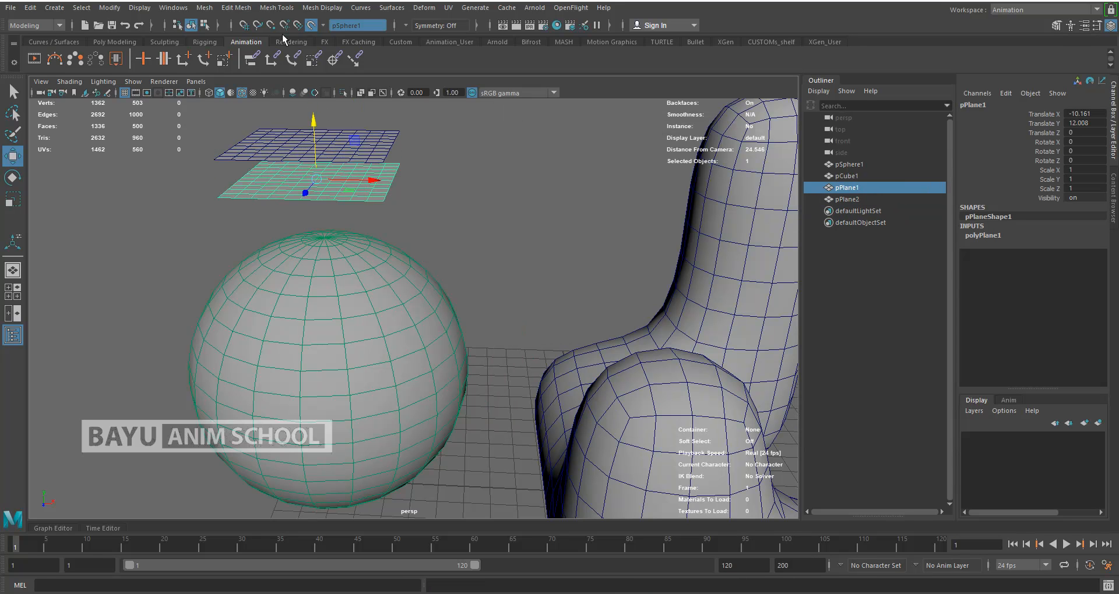
left_click(204, 8)
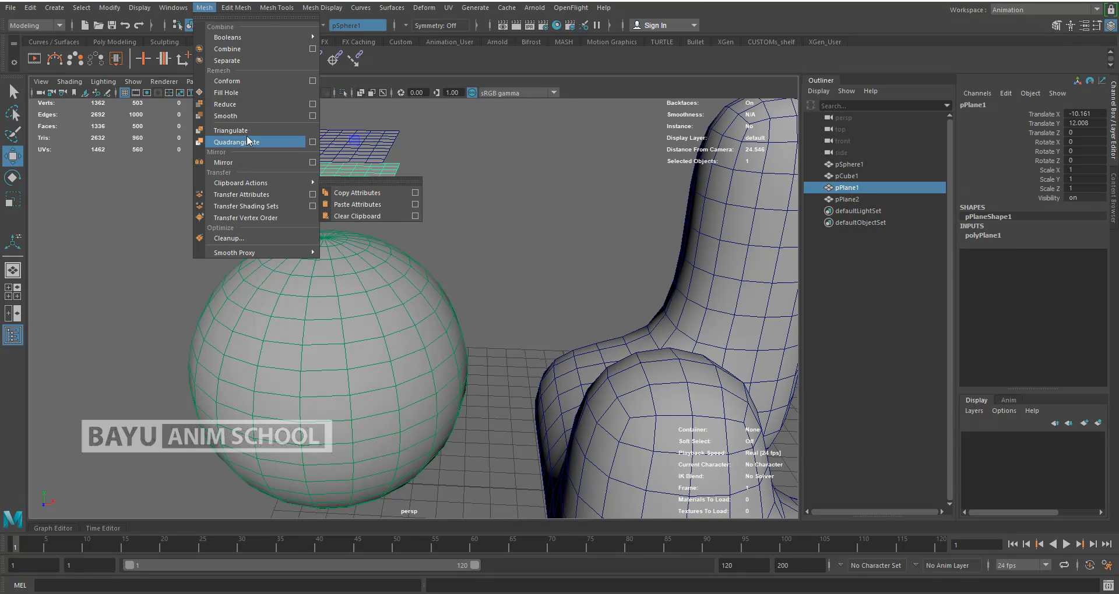
left_click(250, 80)
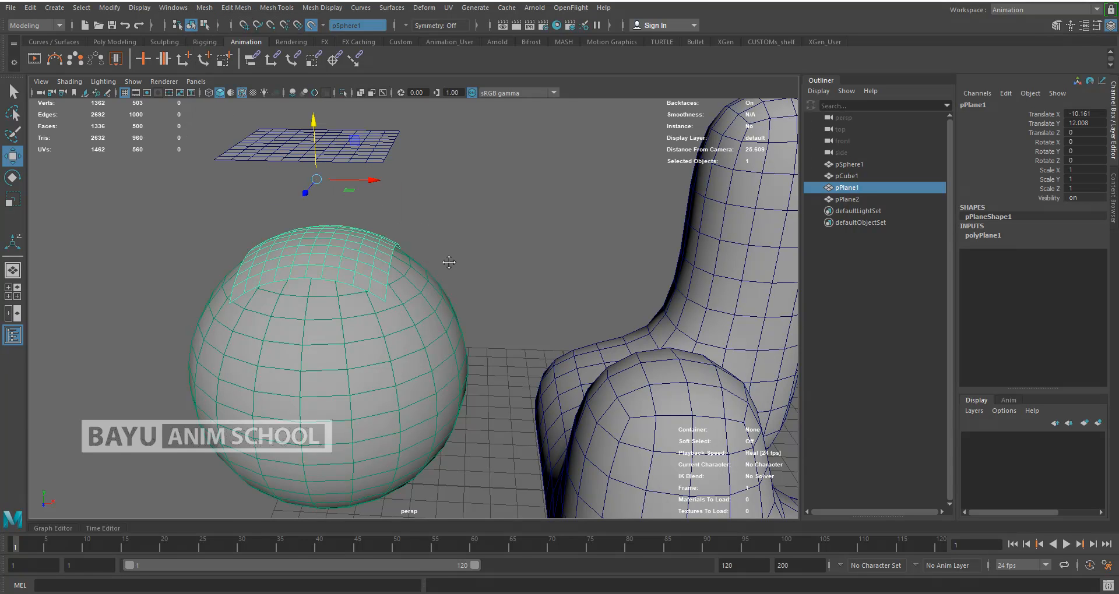
middle_click_drag(449, 263, 444, 302, "alt")
left_click_drag(443, 303, 445, 312, "alt")
Set the width and height subdivisions of the duplicated plane to 8.
left_click_drag(448, 201, 383, 222)
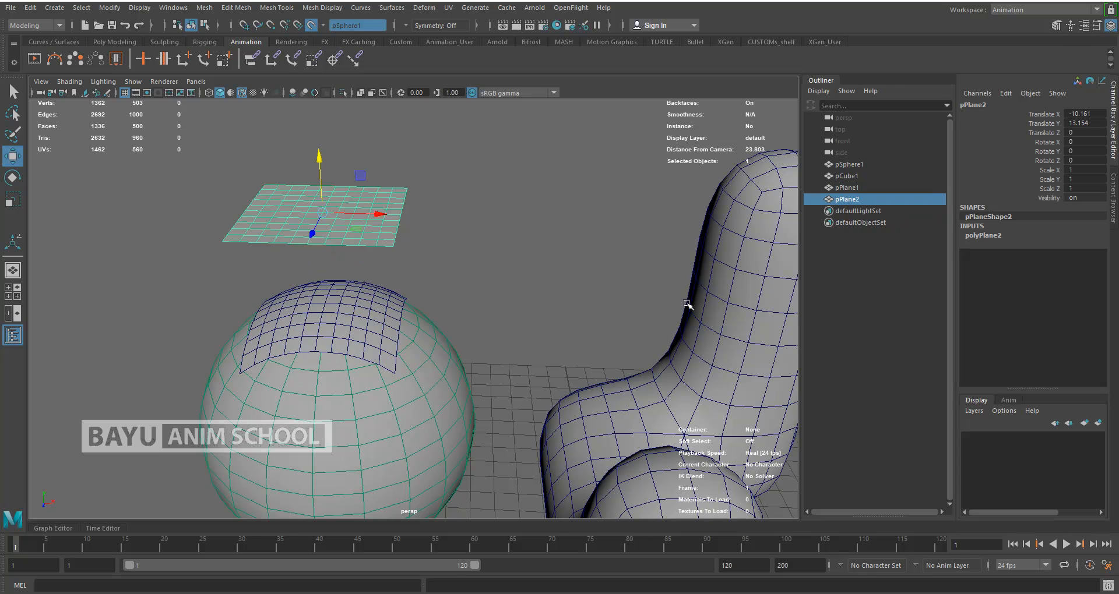
left_click(983, 236)
left_click(1081, 264)
key("Tab")
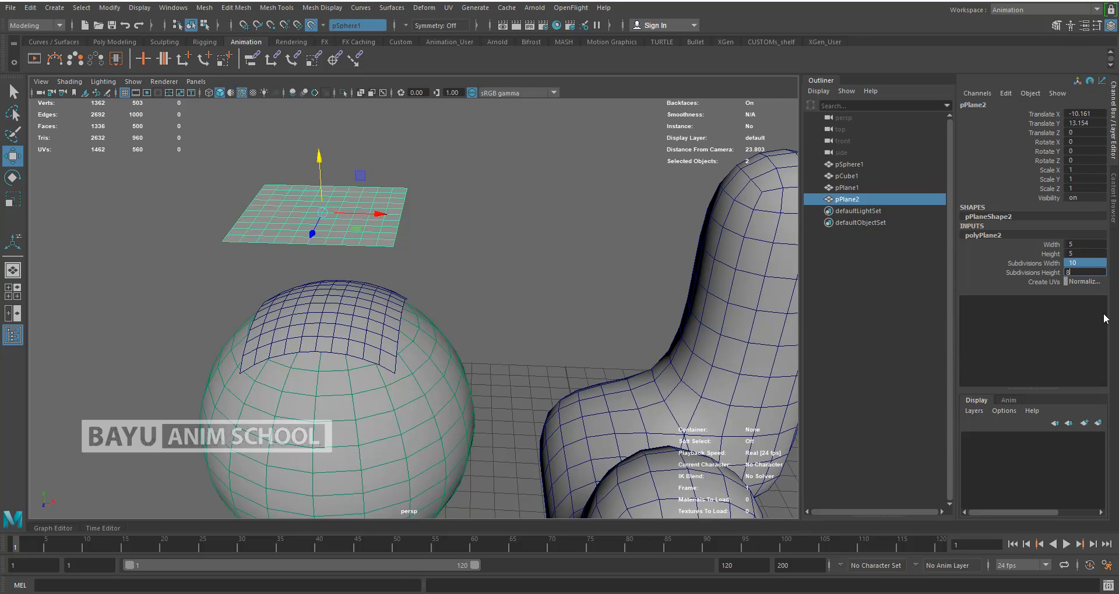
key("Return")
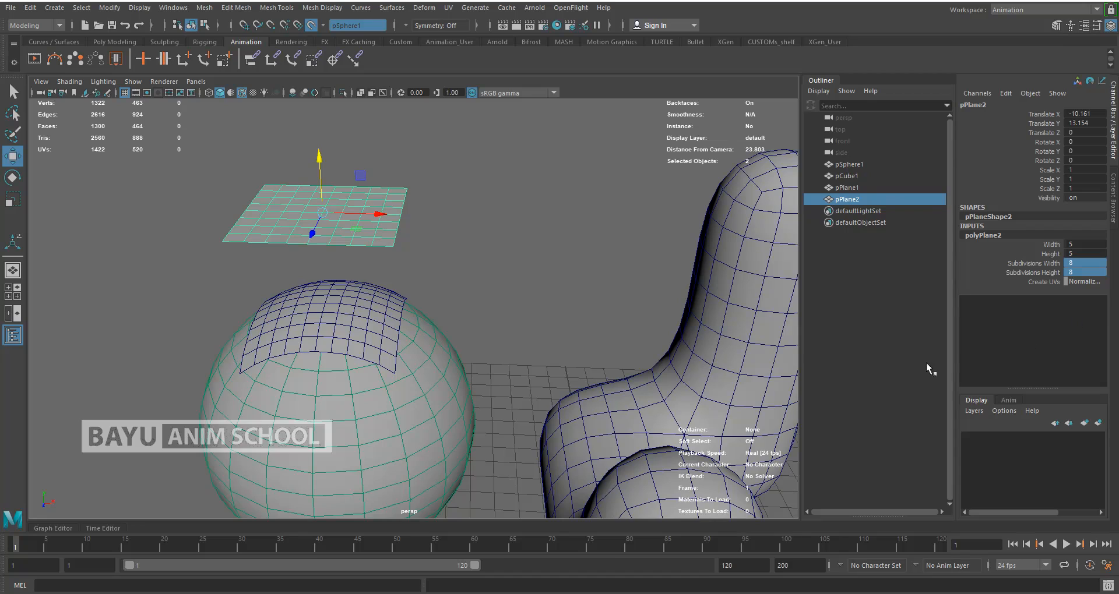
Delete two 2-by-6 blocks of faces from the duplicated plane, one cut in from each of two opposite edges.
left_click_drag(290, 317, 375, 330, "alt")
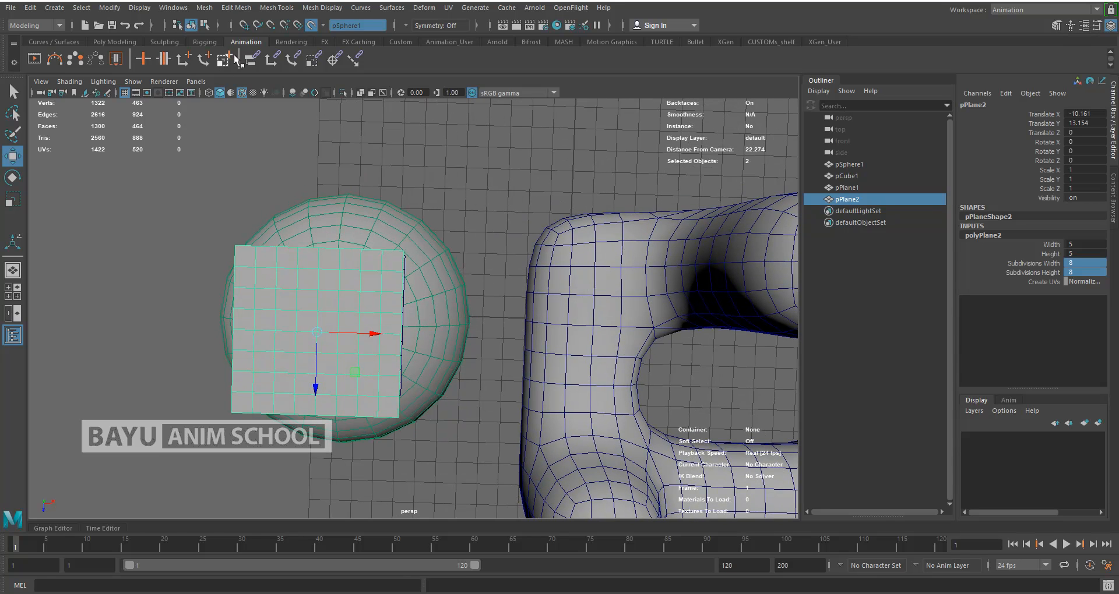
left_click(204, 25)
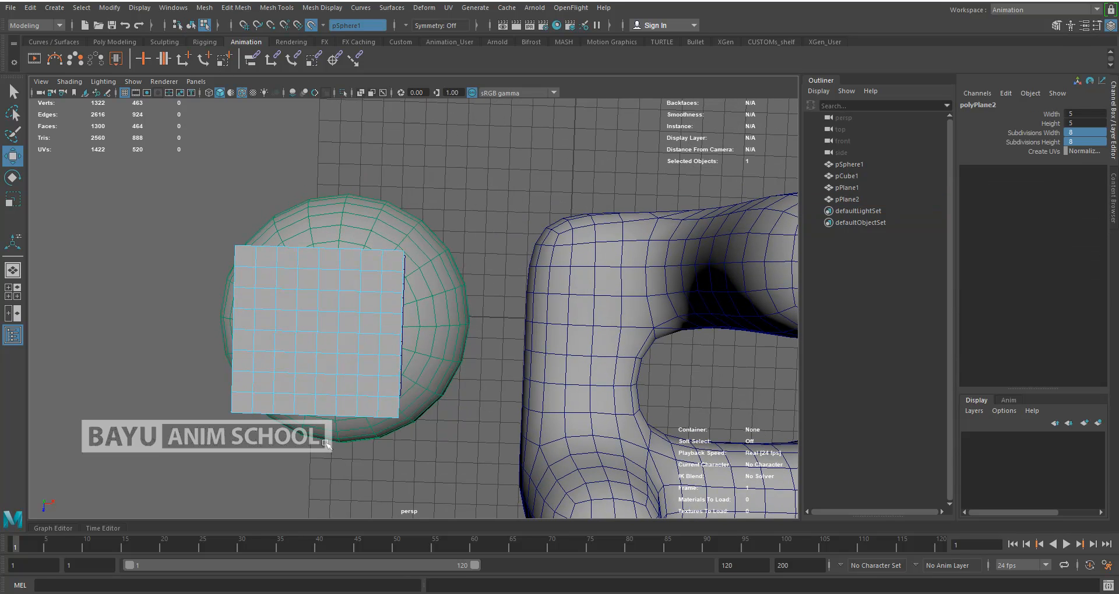
right_click_drag(153, 428, 156, 276)
left_click_drag(267, 431, 287, 304)
key("Delete")
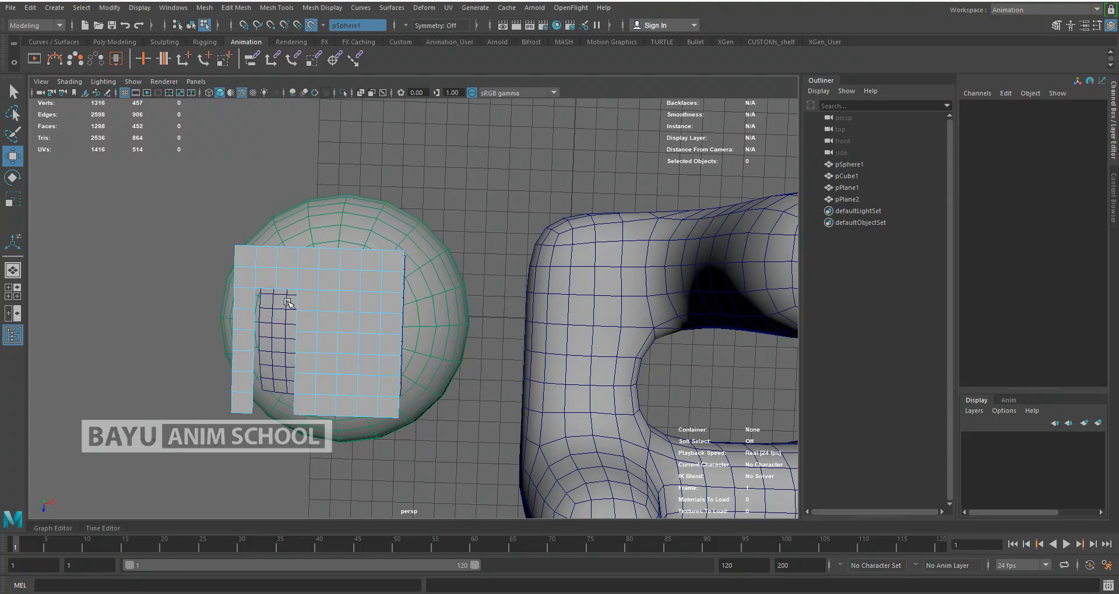
left_click_drag(362, 250, 371, 369)
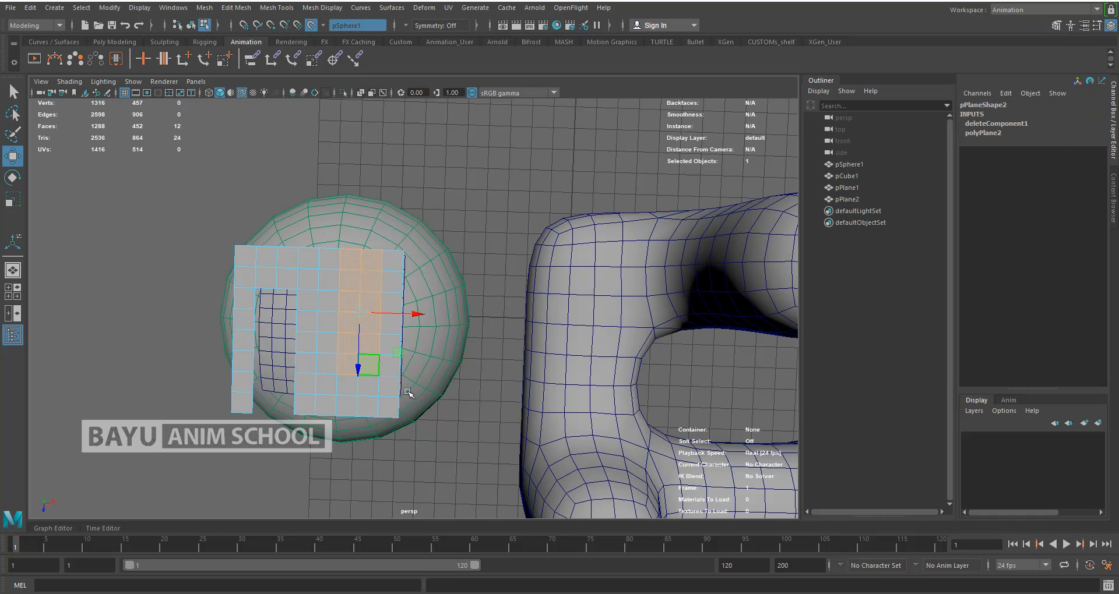
key("Delete")
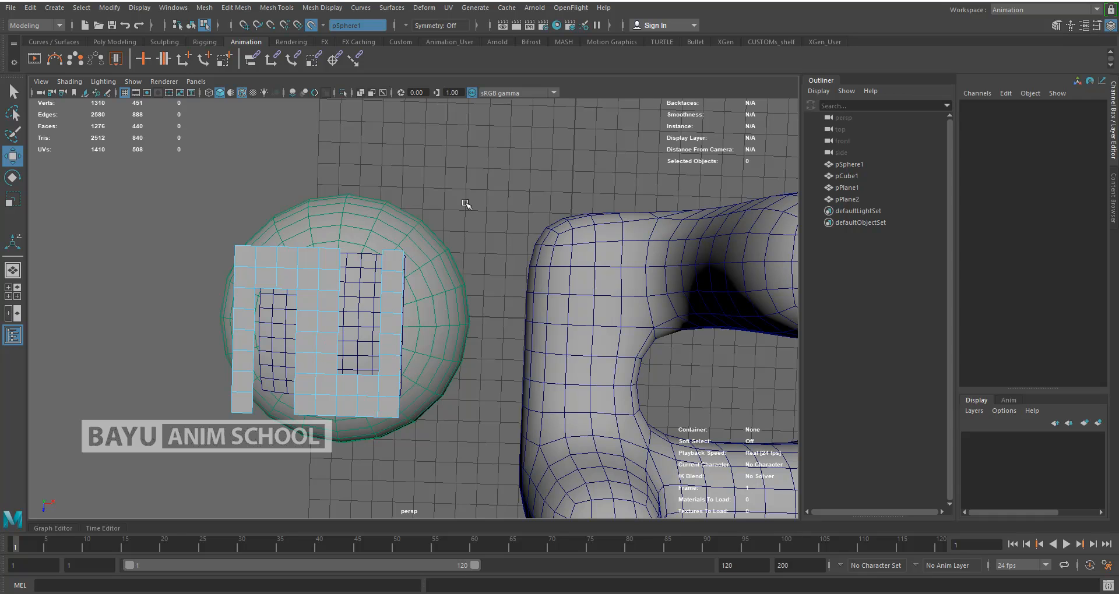
Move the cut-out plane beyond the sphere's side to about Translate X -17.8 and stand it upright at about Rotate Z 87.9.
right_click_drag(470, 198, 550, 181)
left_click_drag(360, 410, 78, 383, "alt")
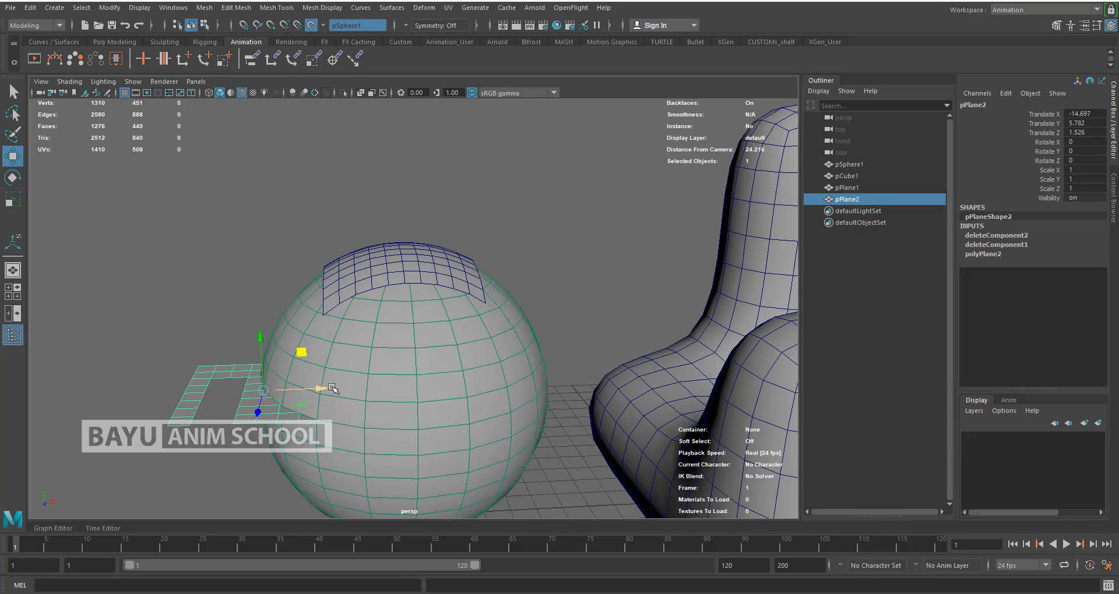
left_click_drag(322, 390, 223, 379)
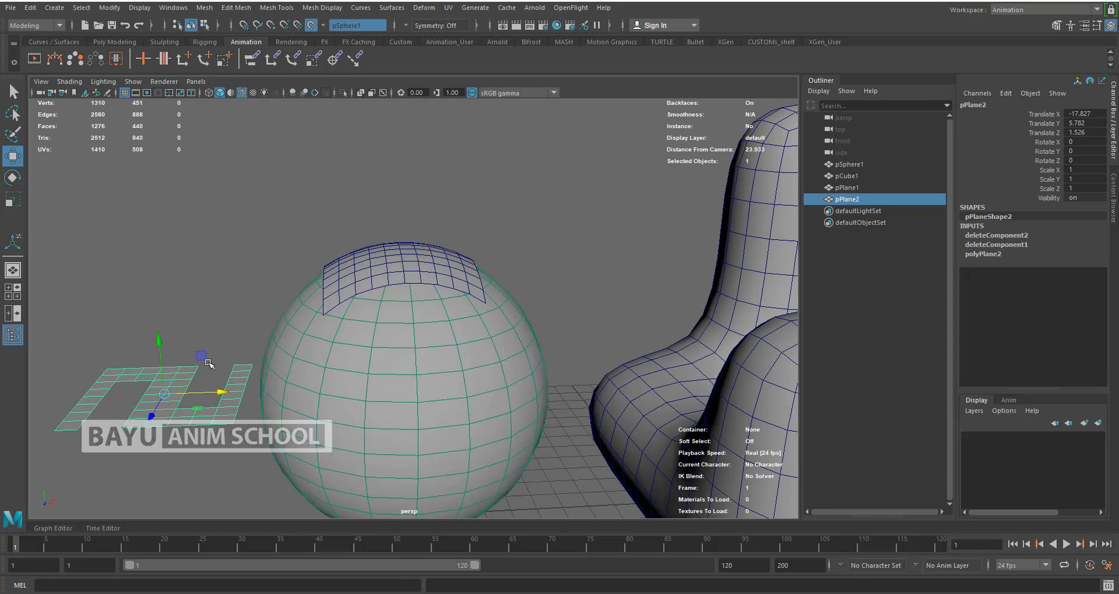
key("e")
left_click_drag(213, 364, 442, 411)
key("w")
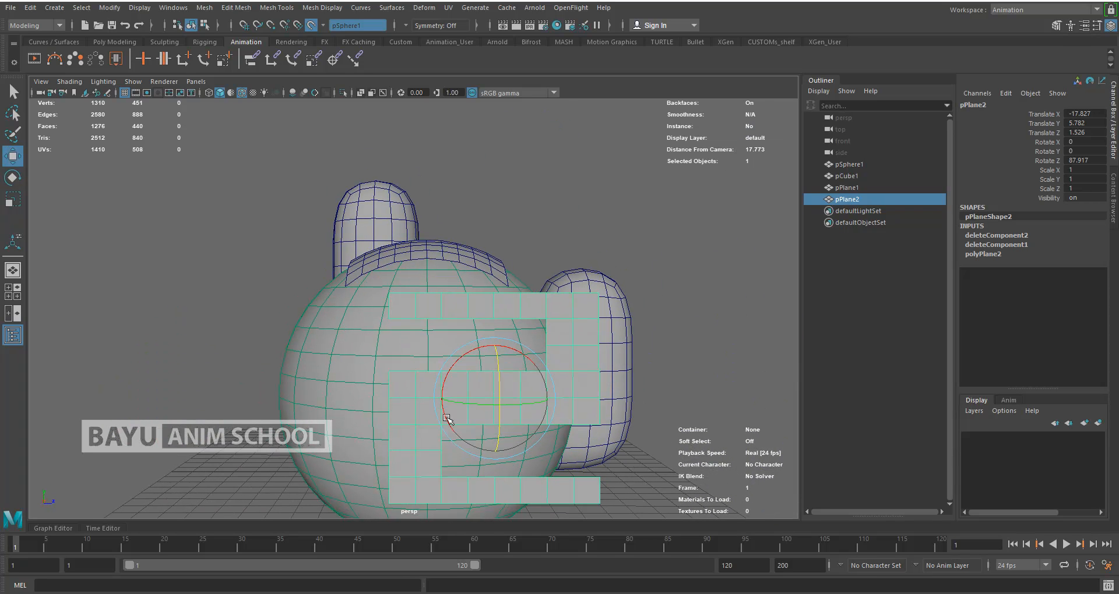
Center the upright cut-out plane beside the sphere at about Translate Y 4.6 and Translate Z -0.3.
left_click_drag(532, 397, 392, 435)
right_click_drag(399, 424, 344, 400, "alt")
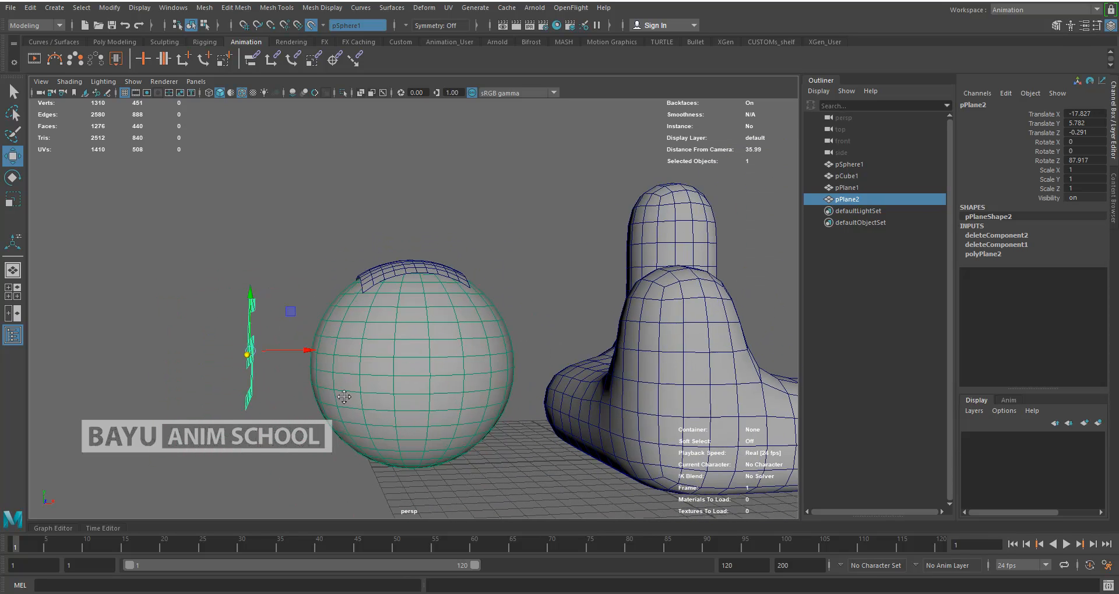
middle_click_drag(344, 400, 376, 385, "alt")
left_click_drag(282, 282, 282, 305)
middle_click_drag(507, 401, 357, 394, "alt")
left_click_drag(343, 394, 382, 398, "alt")
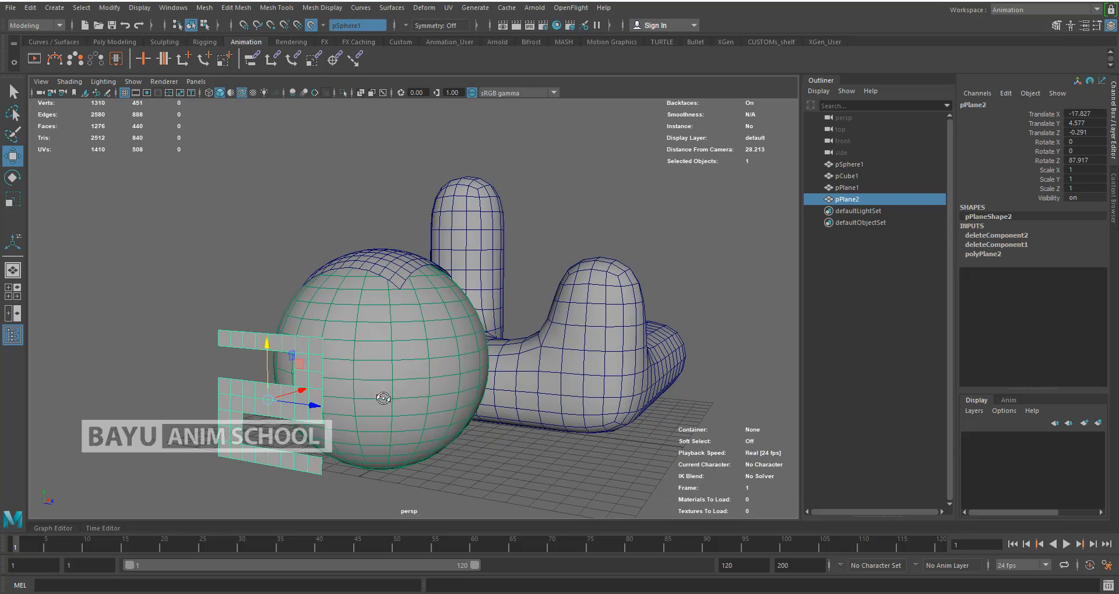
right_click_drag(383, 398, 410, 403, "alt")
middle_click_drag(379, 388, 403, 374, "alt")
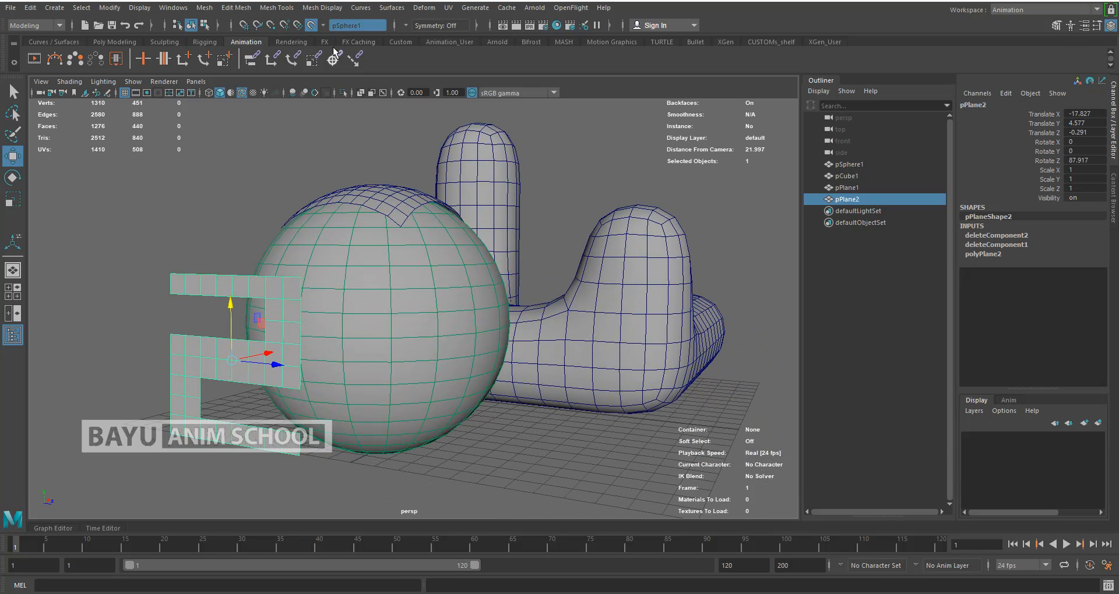
Try to conform the upright cut-out plane onto the side of the live sphere.
left_click(210, 8)
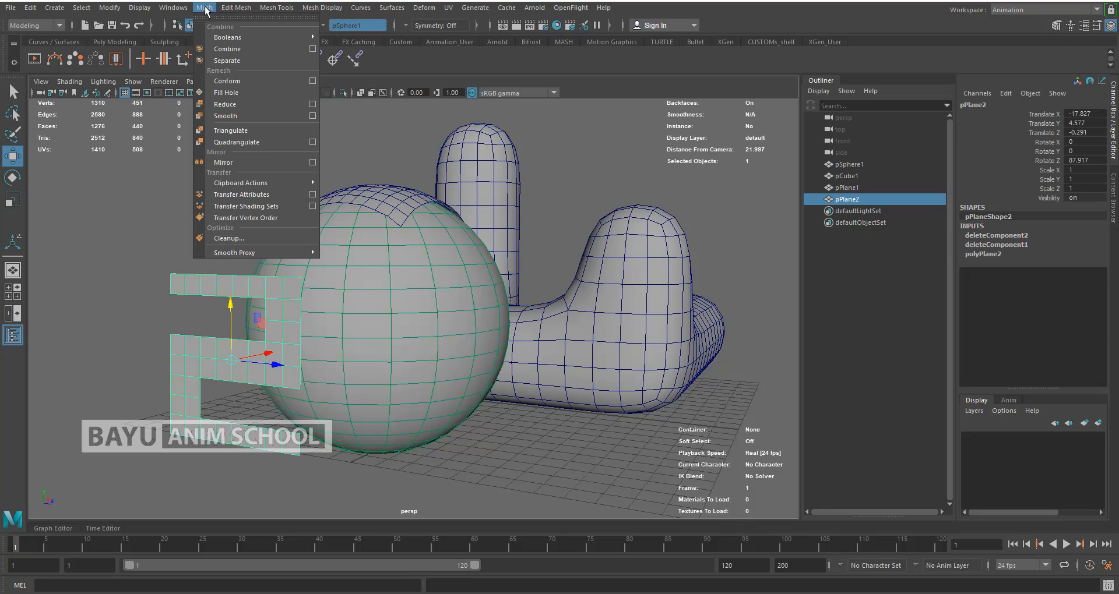
left_click(235, 80)
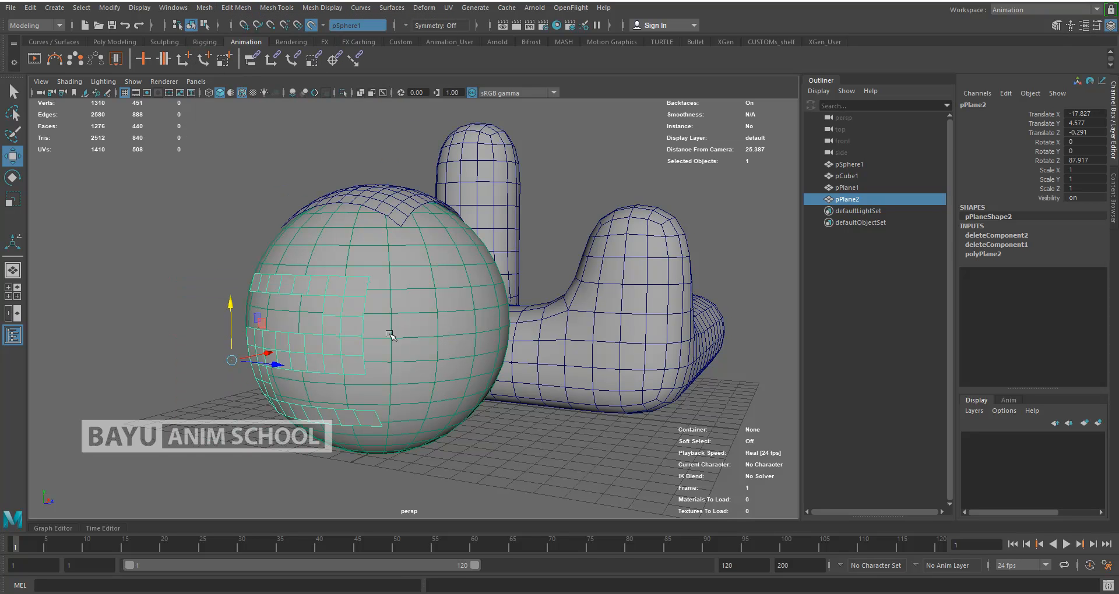
left_click_drag(280, 383, 236, 390, "alt")
key("ctrl+z")
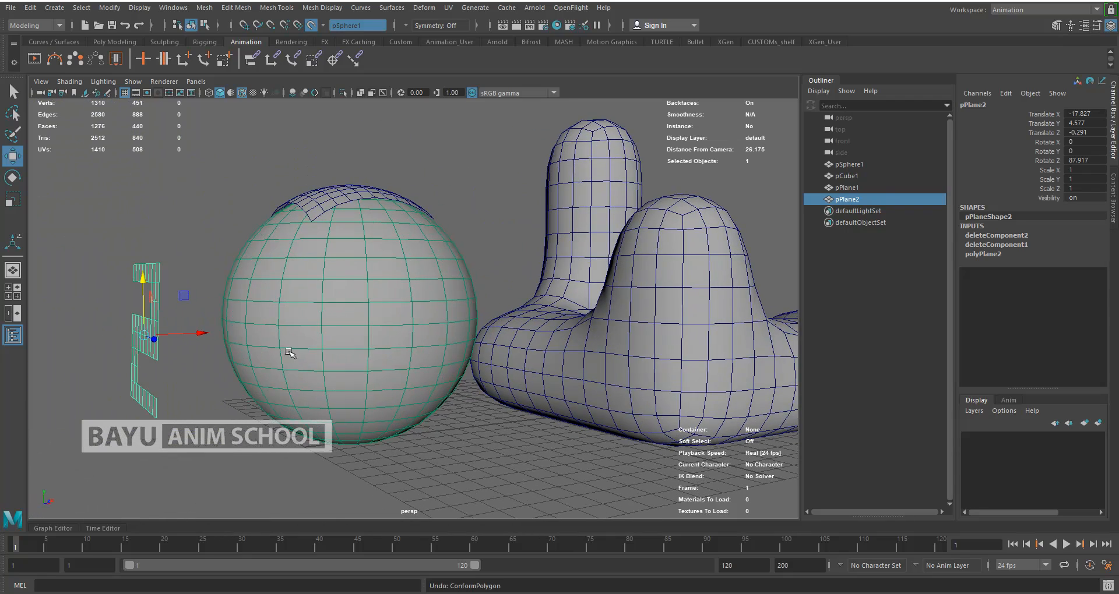
Use Duplicate Special to copy the upright cut-out plane, and shift the copy away from the sphere to about Translate X -18.4.
left_click(32, 8)
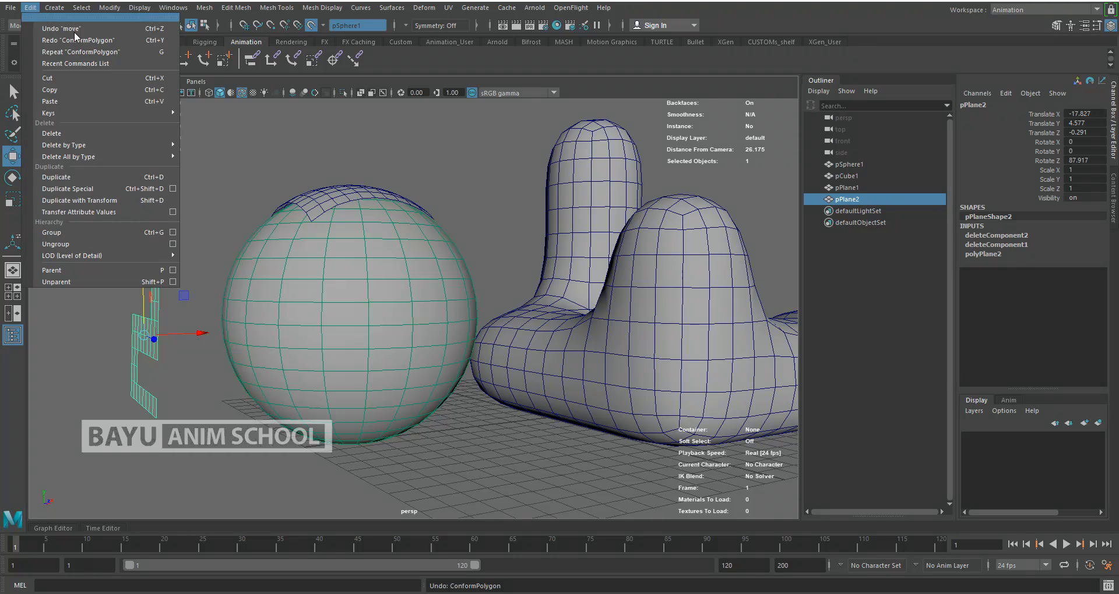
left_click(67, 189)
left_click_drag(200, 336, 184, 336)
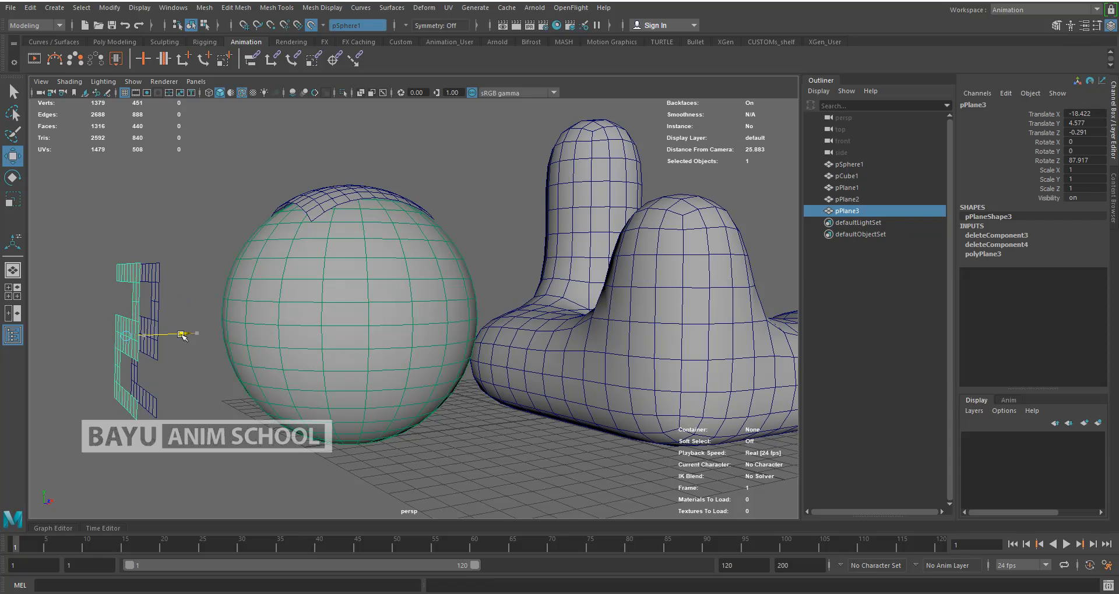
Conform the upright cut-out plane nearer the sphere onto the live sphere with the current Conform settings.
left_click(163, 283)
left_click(152, 276)
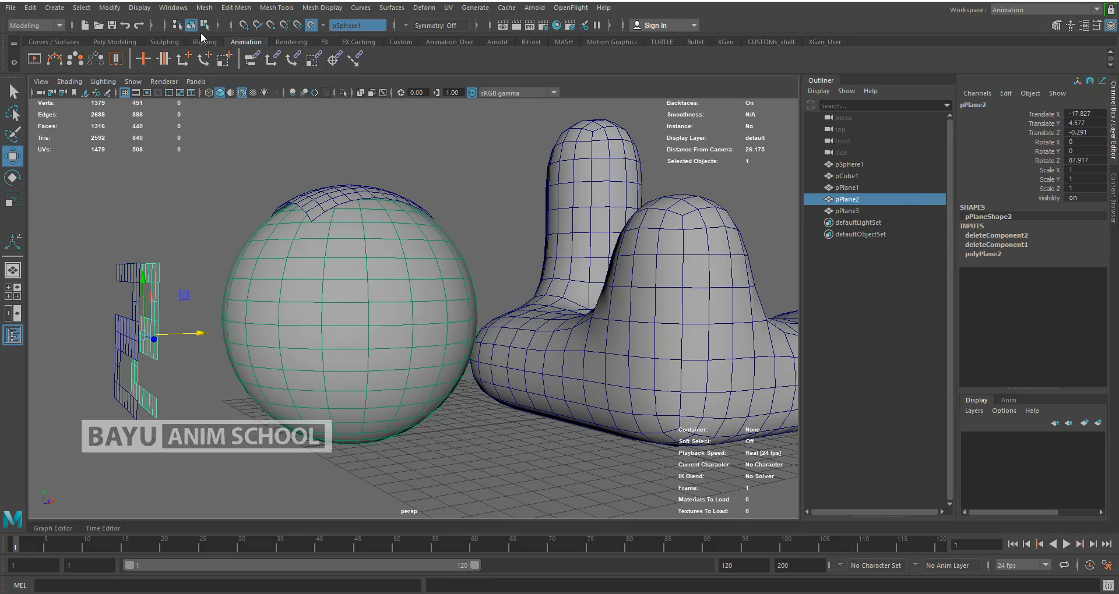
left_click(204, 7)
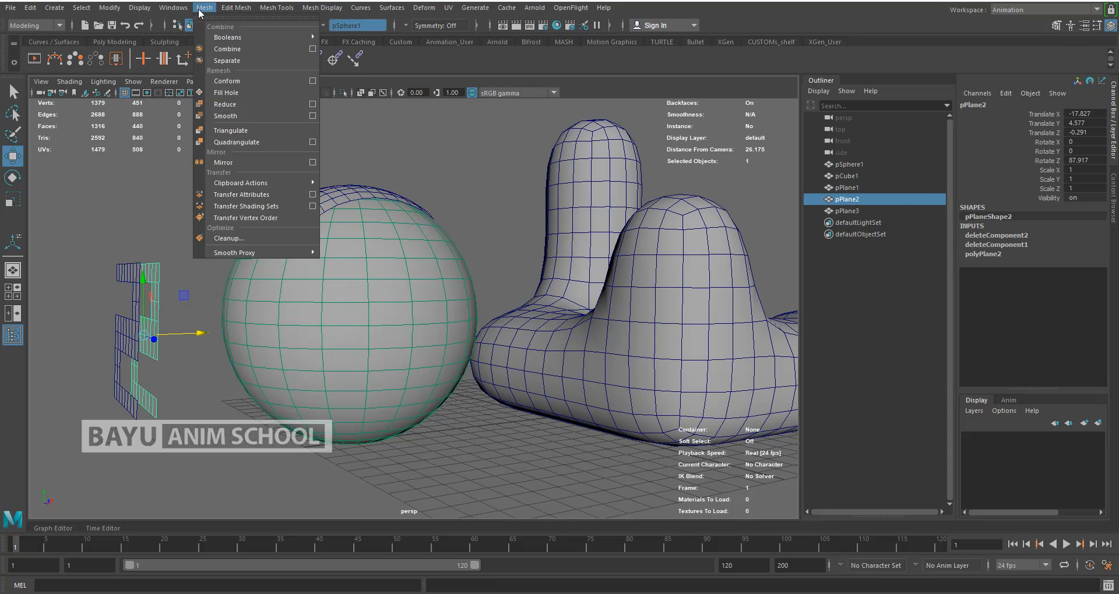
left_click(256, 81)
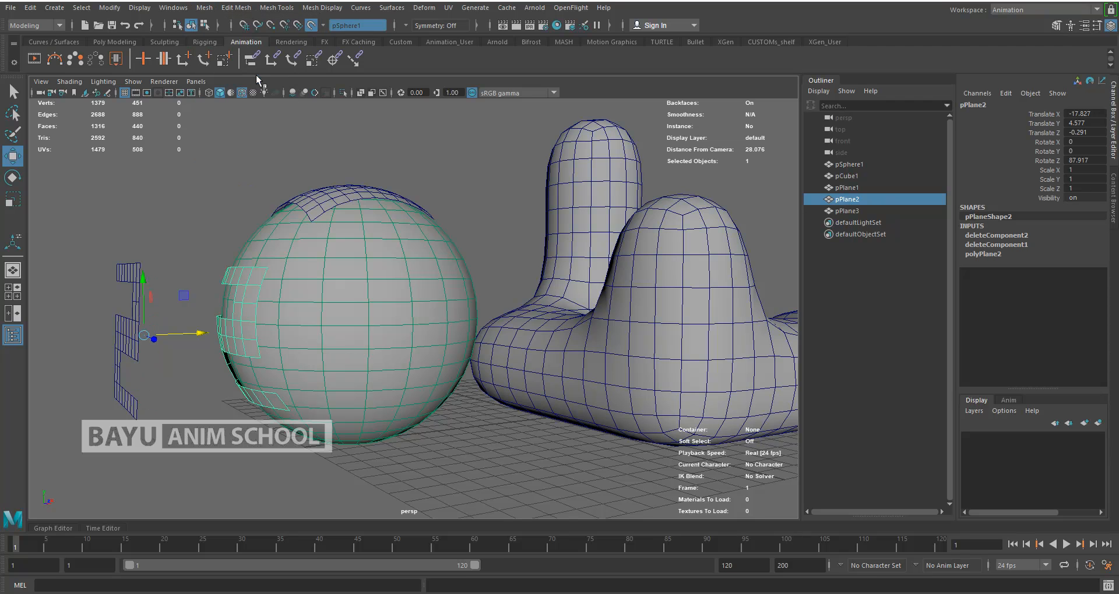
Move the remaining upright cut-out plane across the scene to the smoothed box's far end, at about Translate X 13.9.
left_click(130, 274)
left_click_drag(360, 369, 278, 361, "alt")
left_click_drag(182, 337, 797, 334)
left_click_drag(732, 360, 714, 408, "alt")
scroll(728, 374, "down", 4)
middle_click_drag(729, 373, 592, 336, "alt")
left_click_drag(593, 335, 618, 324, "alt")
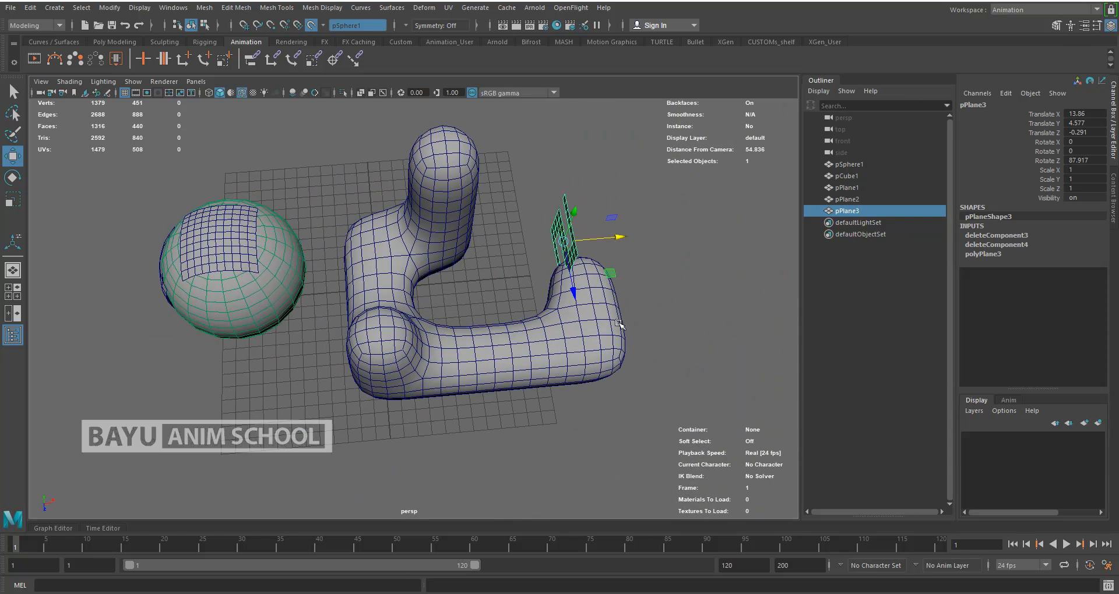
Lay the moved plane nearly flat over the box's far arm, at about Translate Y 7.4, Translate Z 6.2 and Rotate Z -1.3.
left_click_drag(577, 293, 592, 370)
key("e")
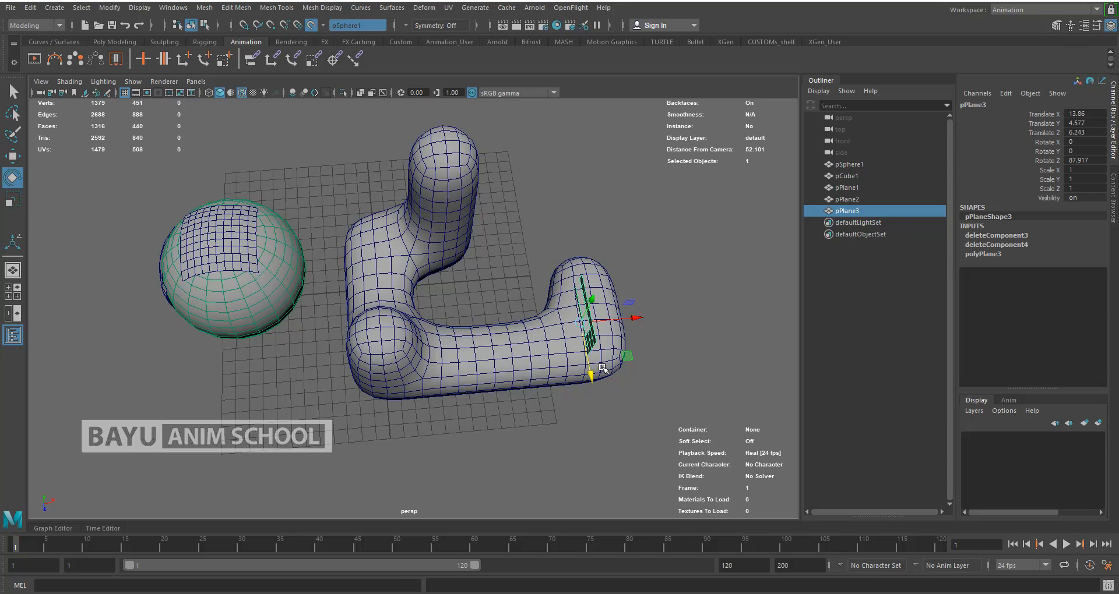
left_click_drag(581, 297, 587, 212, "alt")
key("w")
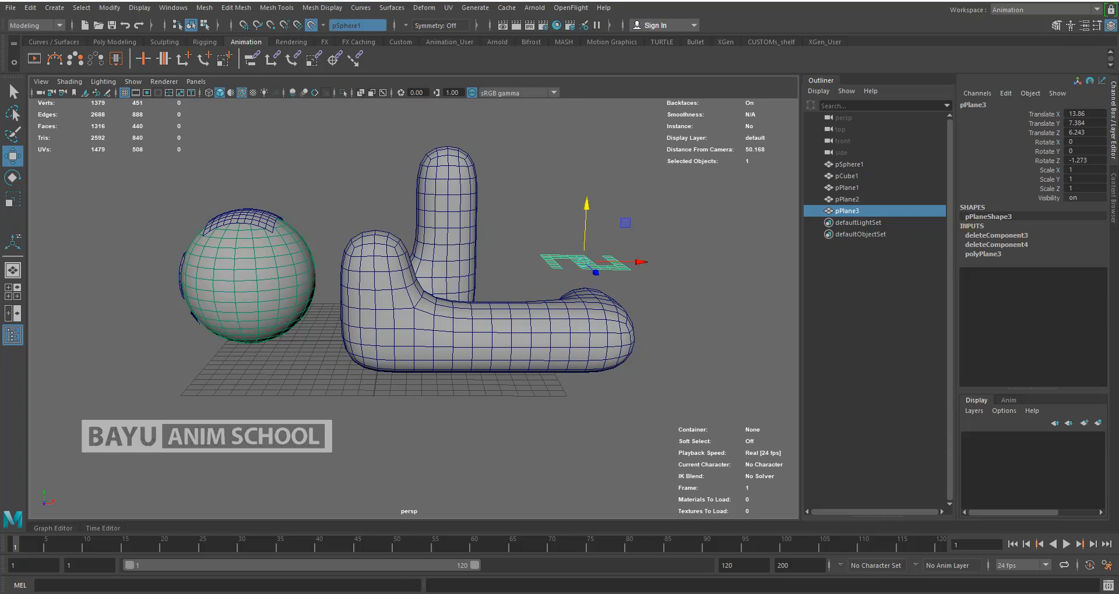
Use Duplicate Special to copy the flat cut-out plane, and place the copy above the box's short upright arm at about Translate X 1.2, Y 10.1.
left_click(32, 9)
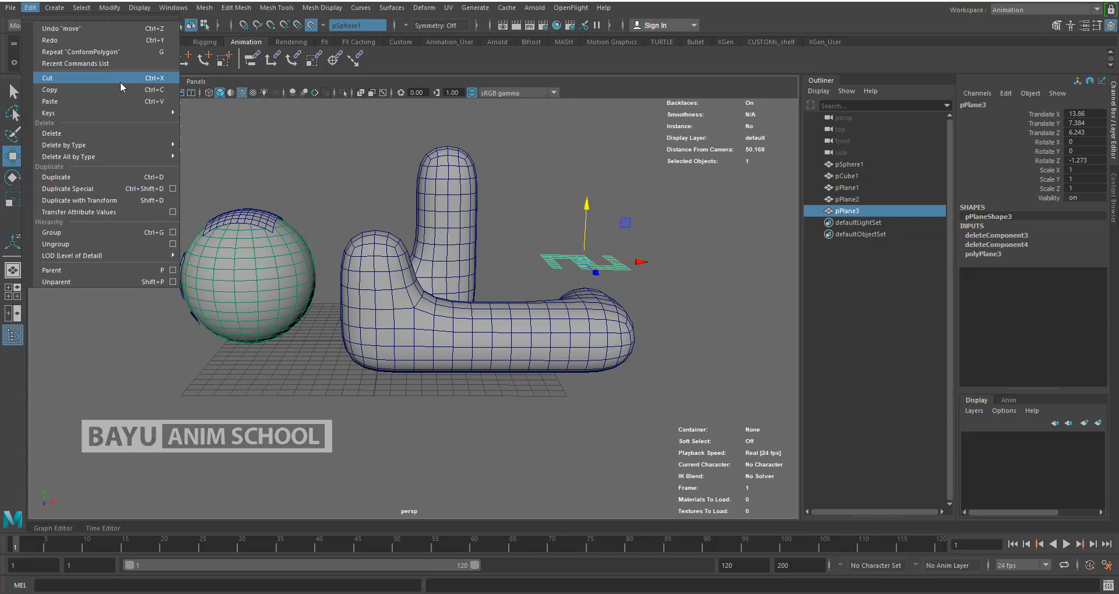
left_click(86, 191)
left_click_drag(638, 262, 442, 269)
left_click_drag(385, 213, 379, 163)
left_click_drag(474, 253, 513, 331, "alt")
Select the cut-out plane over the box's far end and make the smoothed box pCube1 the live surface.
left_click(567, 287)
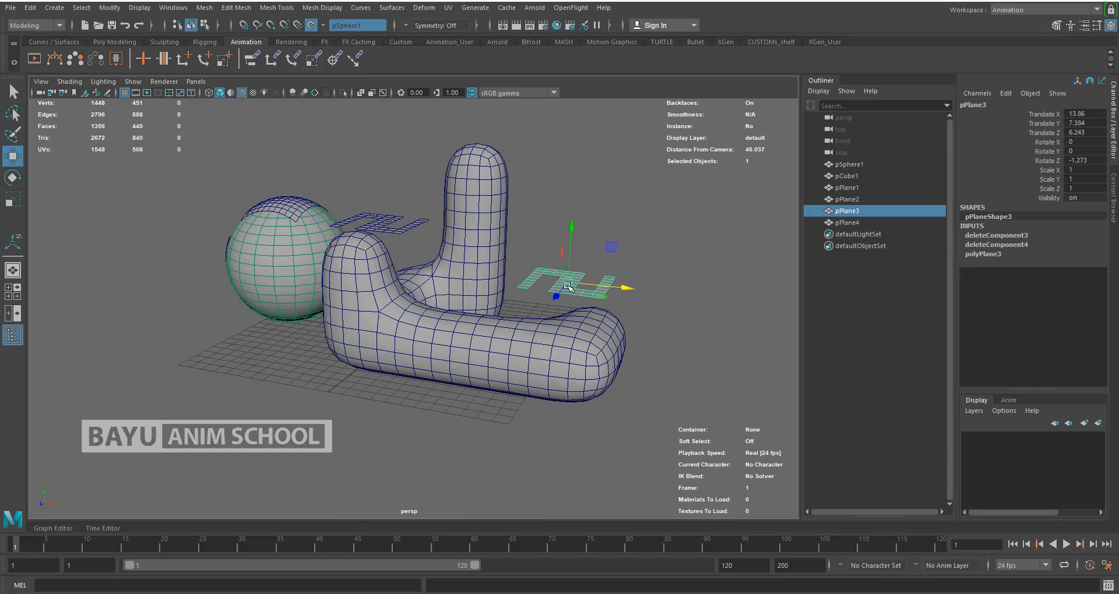
left_click(323, 26)
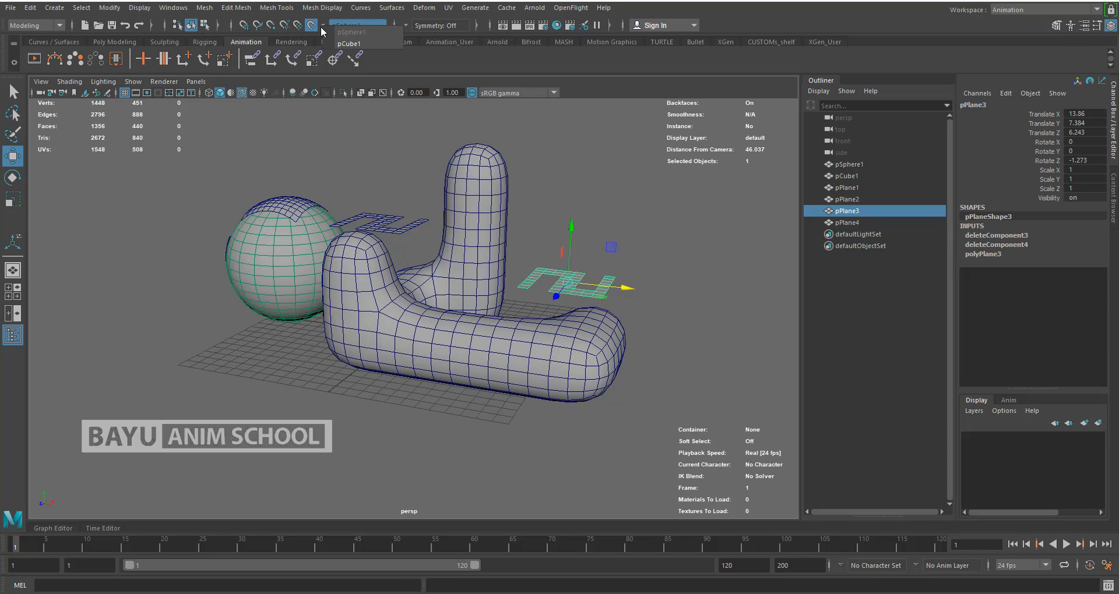
left_click(359, 44)
left_click_drag(644, 362, 325, 165, "alt")
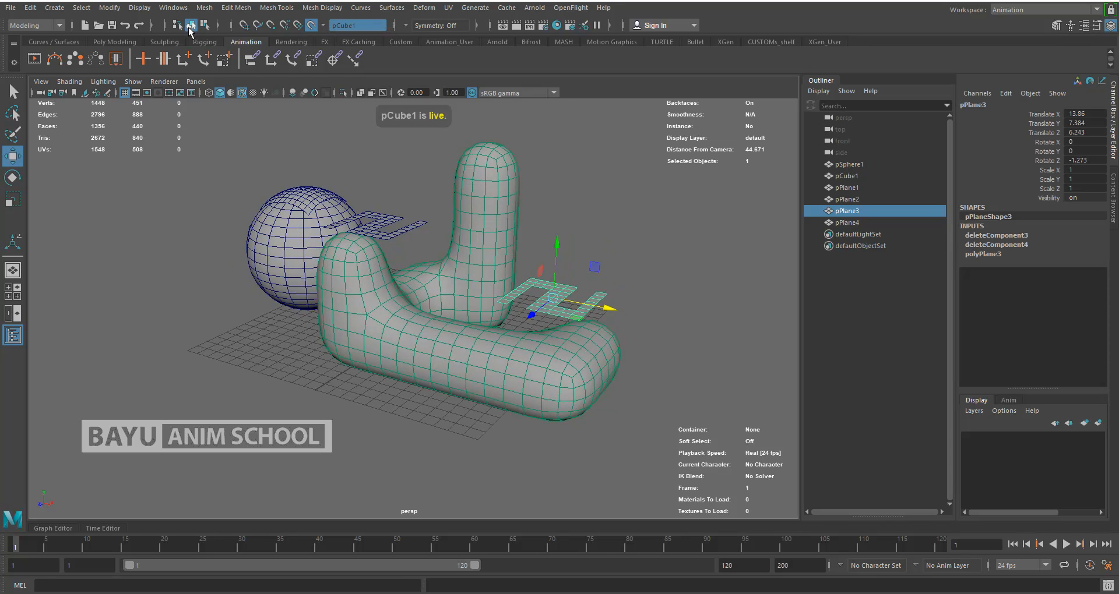
Try to conform the flat cut-out plane onto the far arm of the live box.
left_click(204, 7)
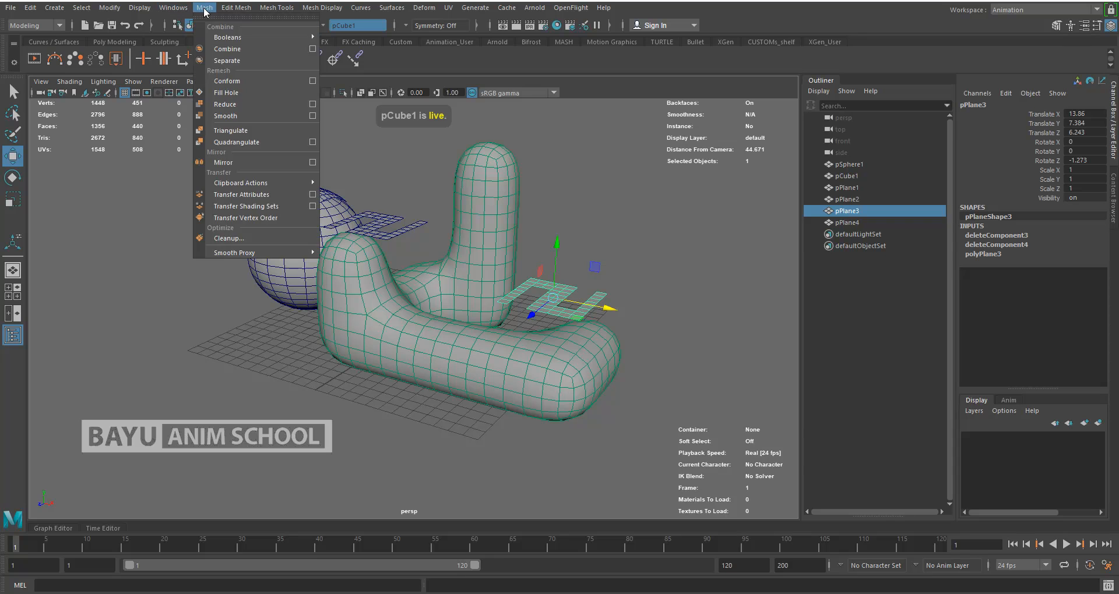
left_click(257, 79)
left_click_drag(488, 303, 324, 342, "alt")
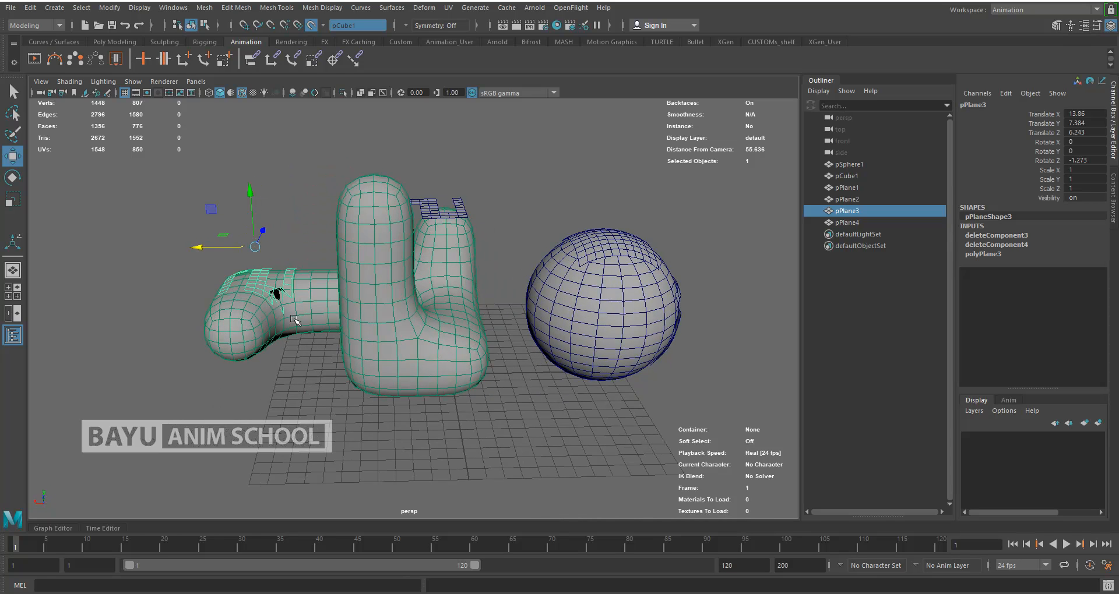
scroll(294, 320, "up", 4)
left_click_drag(262, 311, 220, 303, "alt")
key("ctrl+z")
Tilt the cut-out plane over the box's far arm to about Rotate X -20.7, Y -0.4 and Z 10.1.
middle_click_drag(203, 258, 226, 278, "alt")
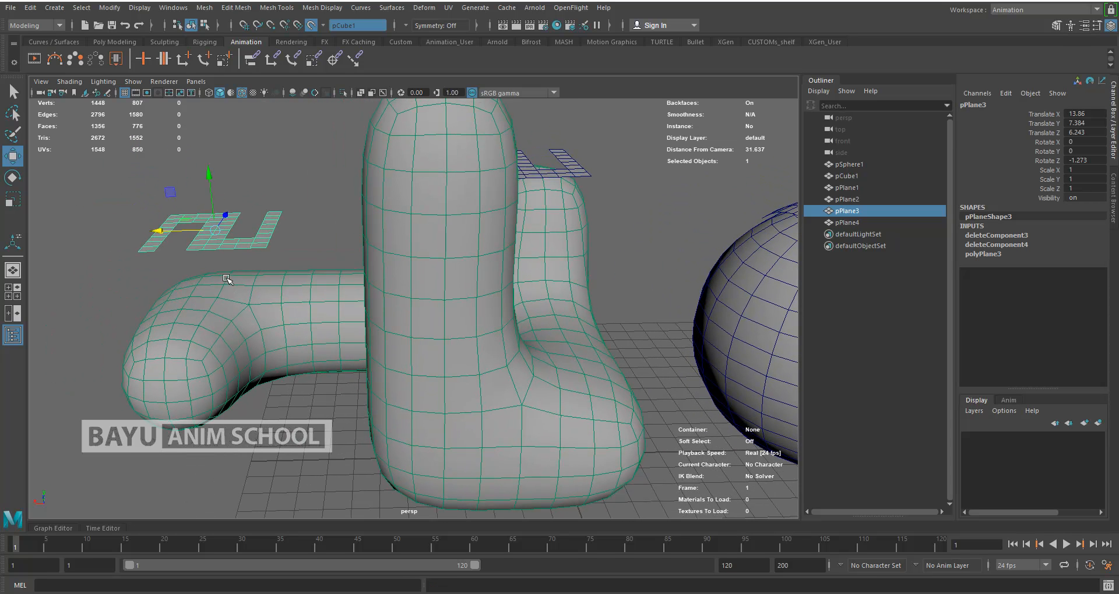
key("e")
left_click_drag(281, 268, 250, 270, "alt")
left_click_drag(252, 192, 254, 214)
left_click_drag(270, 308, 371, 312, "alt")
key("w")
left_click_drag(213, 283, 208, 341, "alt")
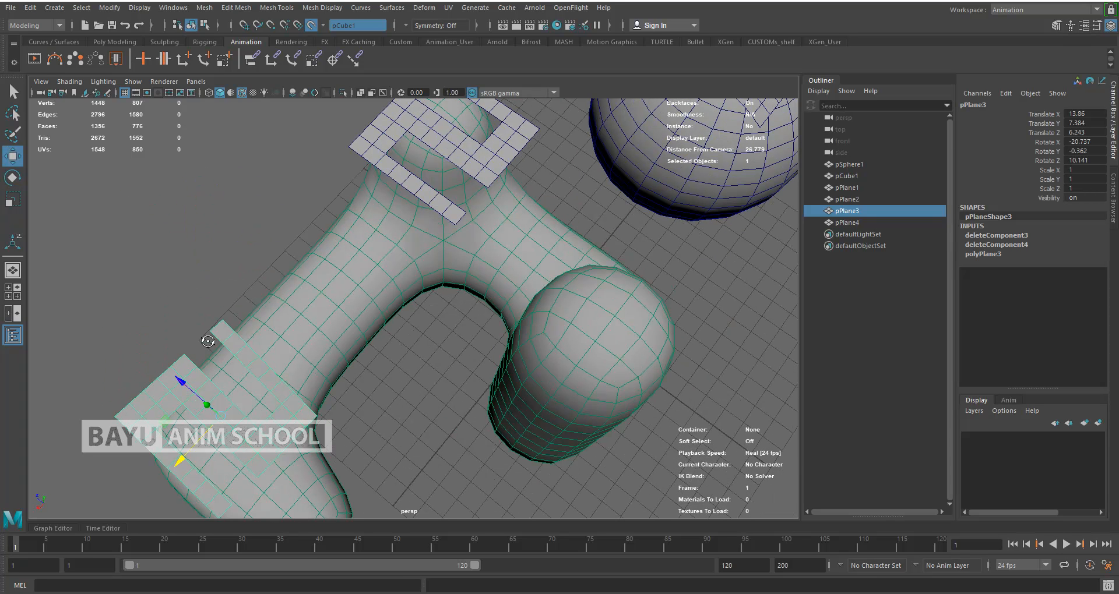
Move the tilted plane closer to the box's bend at about Translate X 12.3, Y 6.2 and Z 4.5.
left_click_drag(181, 461, 223, 420)
left_click_drag(212, 350, 246, 379)
left_click_drag(348, 444, 341, 367, "alt")
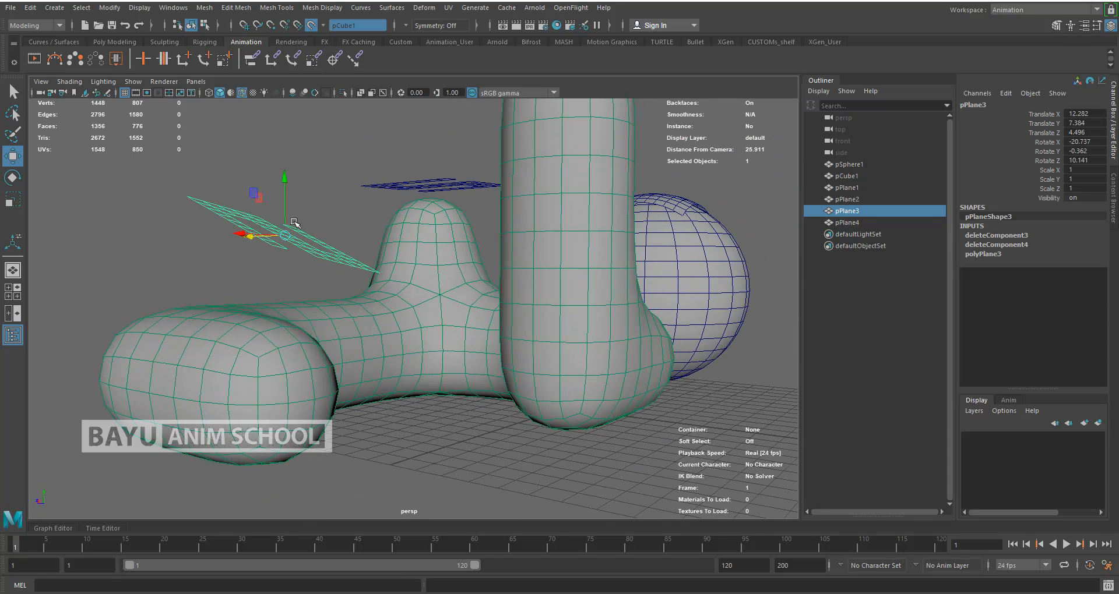
left_click_drag(284, 179, 285, 215)
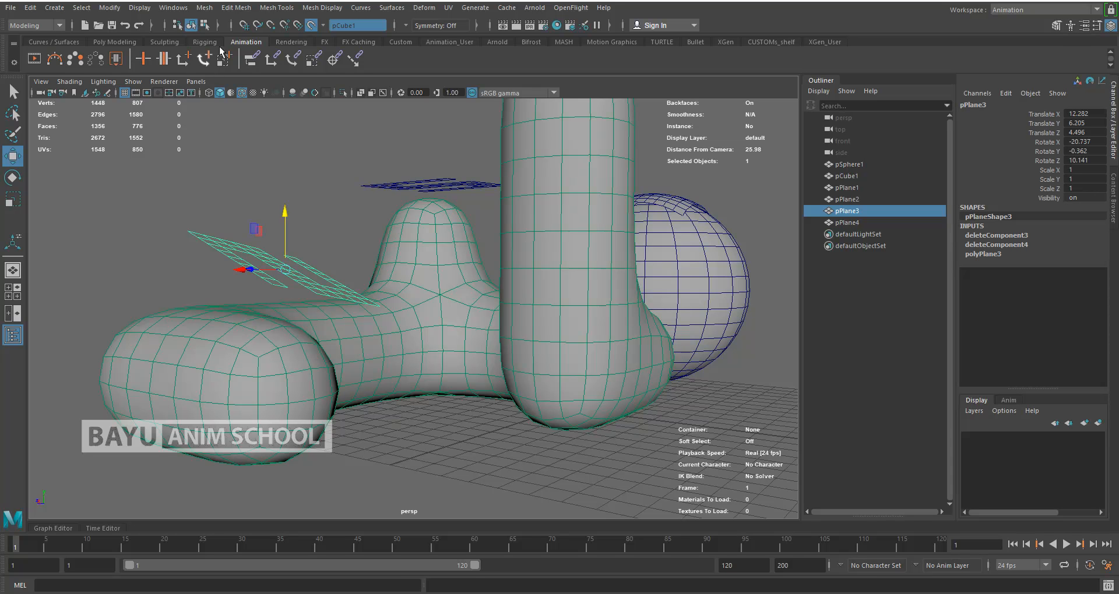
Try to conform the tilted plane onto the live box, and undo it together with the plane's preceding moves and rotations.
left_click(205, 9)
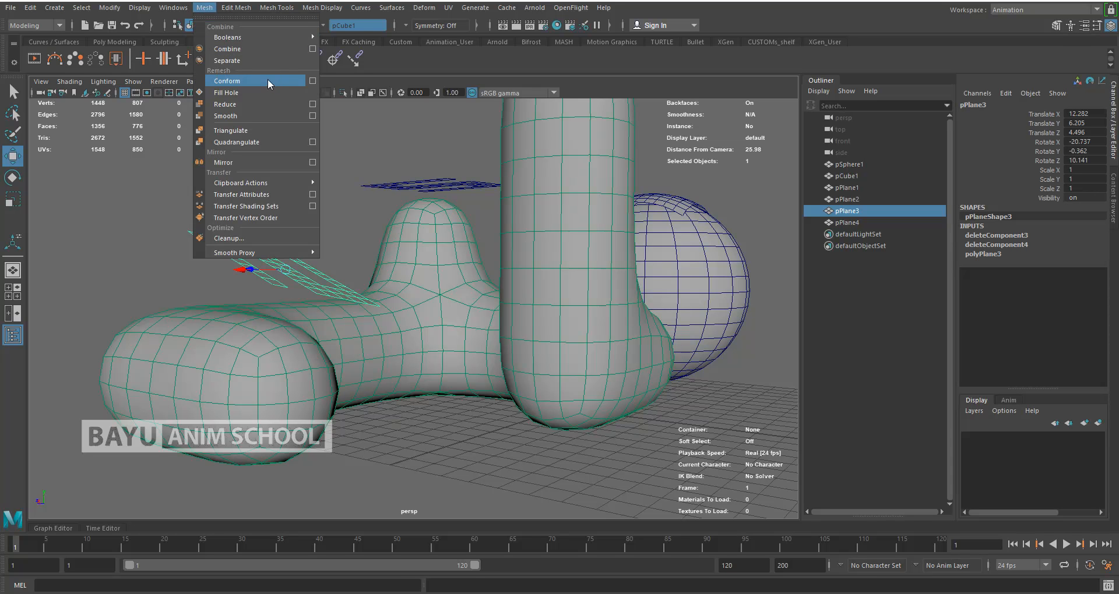
left_click(268, 79)
left_click_drag(371, 312, 278, 350, "alt")
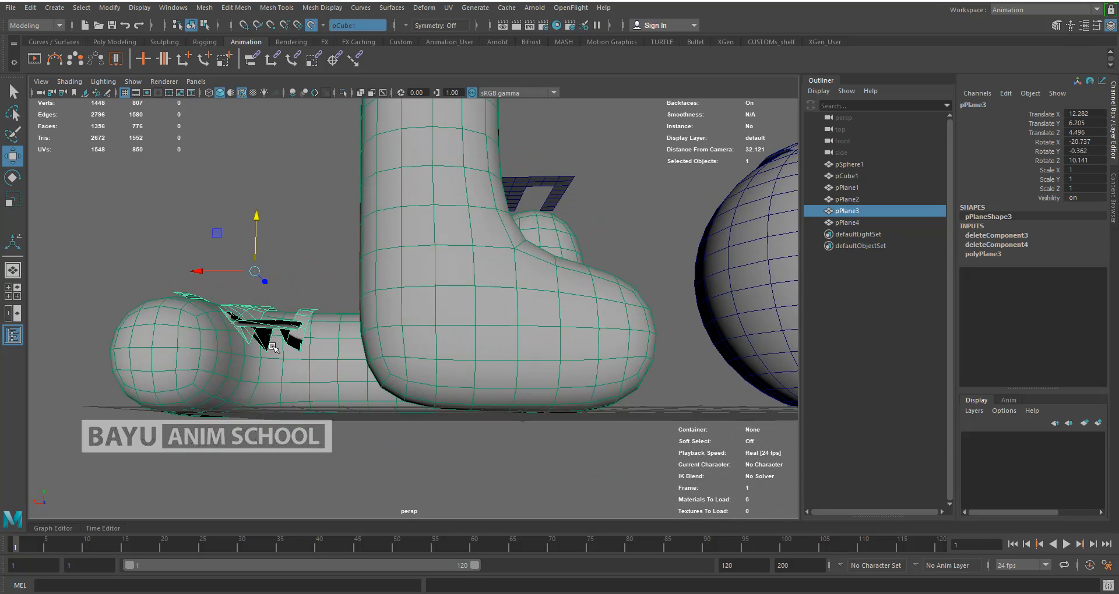
key("ctrl+z")
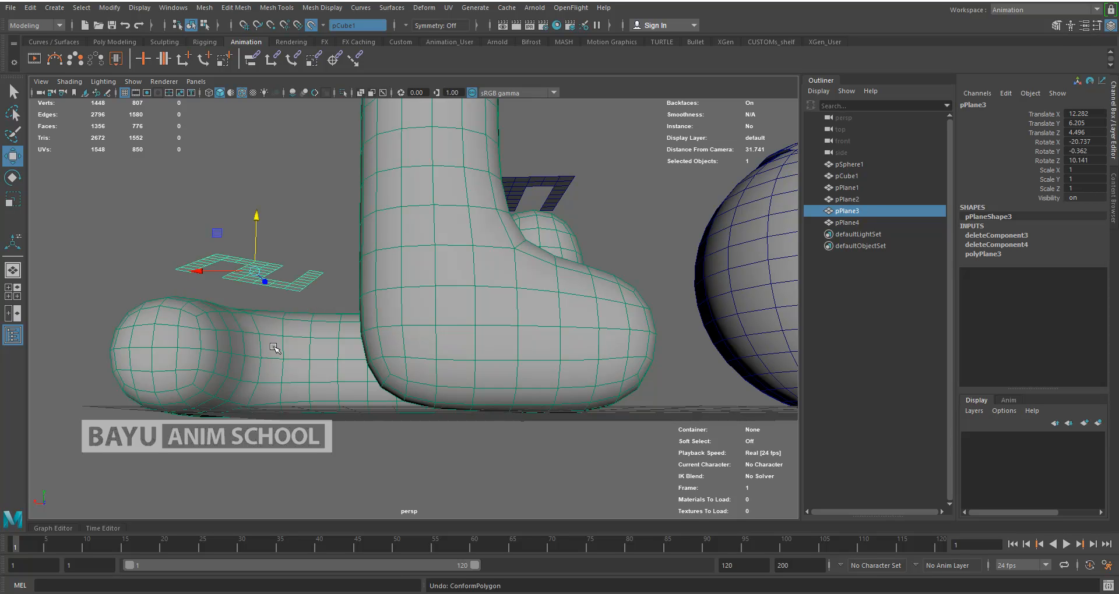
key("ctrl+z")
key("ctrl+z")
key("ctrl+z")
key("ctrl+z")
Scale the flat cut-out plane over the box's far arm uniformly to about 0.74.
left_click_drag(188, 321, 306, 380, "alt")
middle_click_drag(306, 380, 473, 237, "alt")
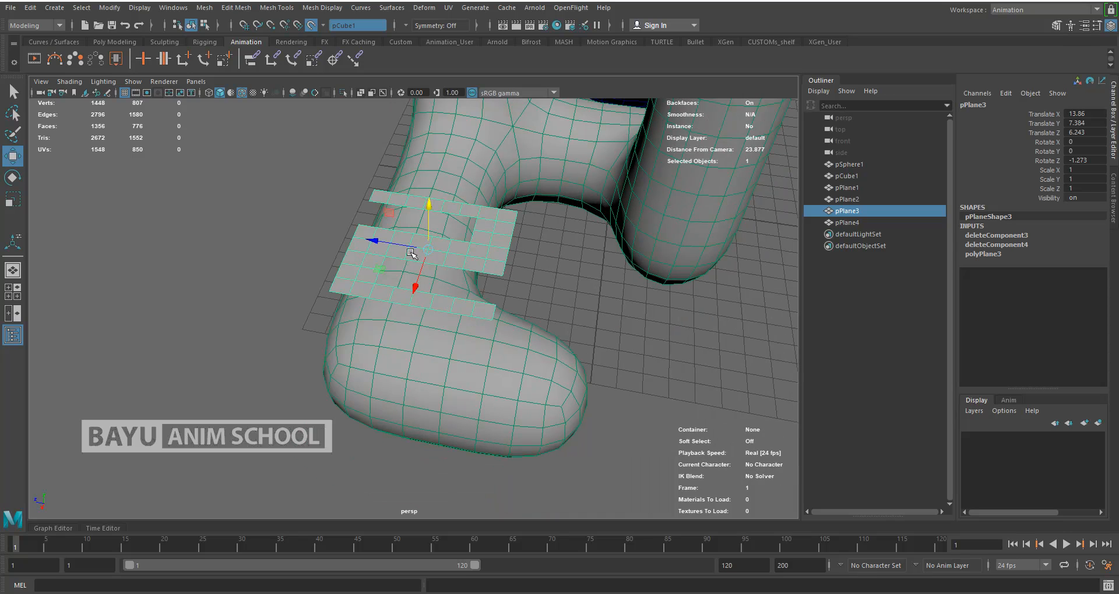
key("r")
left_click_drag(430, 256, 412, 264)
left_click_drag(482, 358, 484, 364, "alt")
key("w")
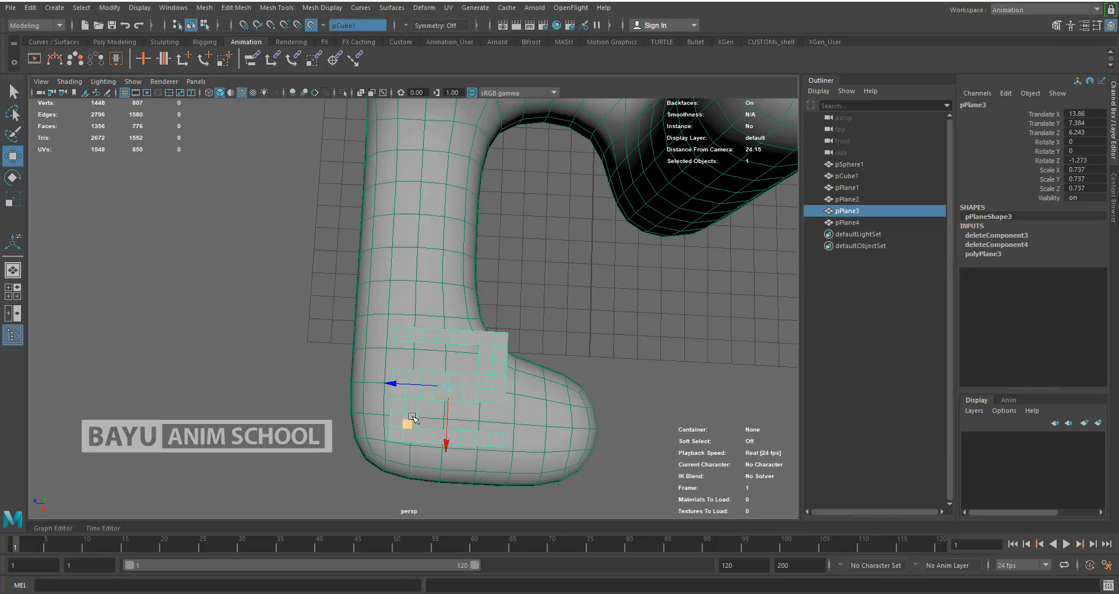
Position the scaled plane just above the box's far corner at about Translate X 14.3, Y 6.0 and Z 7.0.
left_click_drag(396, 382, 366, 383)
left_click_drag(438, 452, 471, 380)
left_click_drag(373, 117, 373, 150)
Conform the scaled cut-out plane onto the live box and check the wrapped result from several angles.
left_click(207, 8)
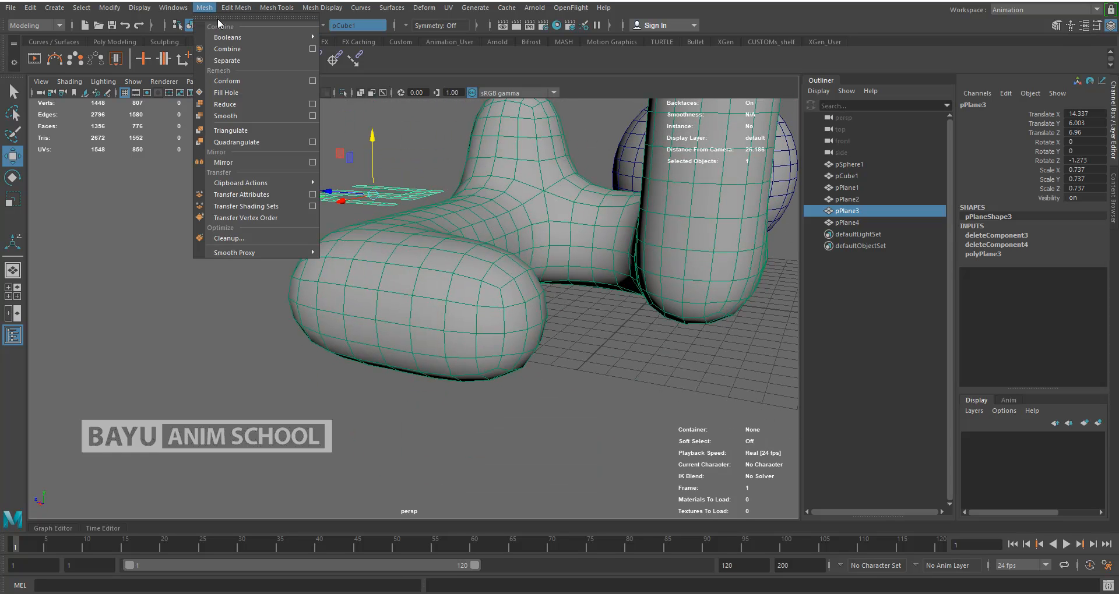
left_click(259, 79)
left_click_drag(460, 322, 606, 306, "alt")
left_click_drag(482, 375, 500, 181, "alt")
Position the remaining cut-out plane above the box's shorter upright arm near Translate 1.7, 9.3, 6.2 and rotate it to about -32, -16, -24.
left_click(481, 258)
key("e")
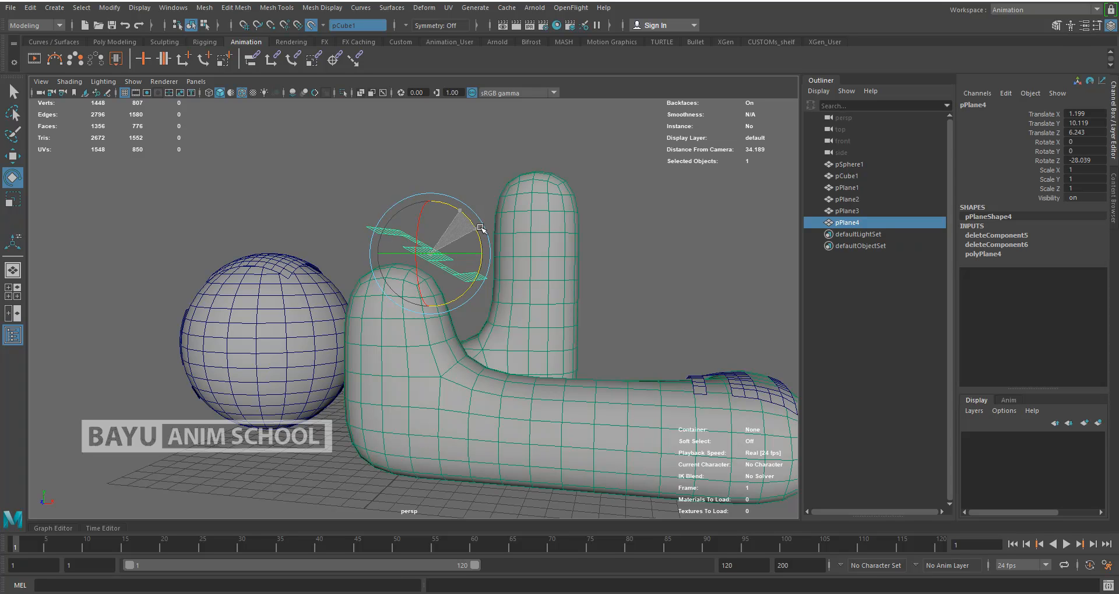
key("w")
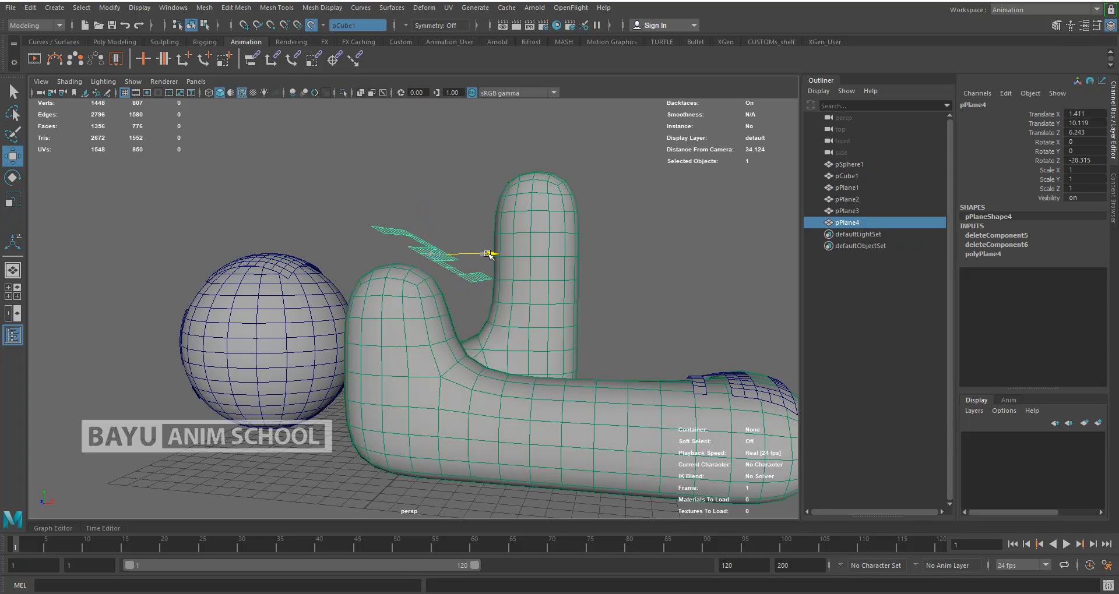
left_click_drag(492, 255, 456, 276, "alt")
key("e")
left_click_drag(516, 212, 443, 332)
key("w")
Try to conform the full-size tilted plane onto the live box's upright arm, and undo the conform.
left_click(206, 8)
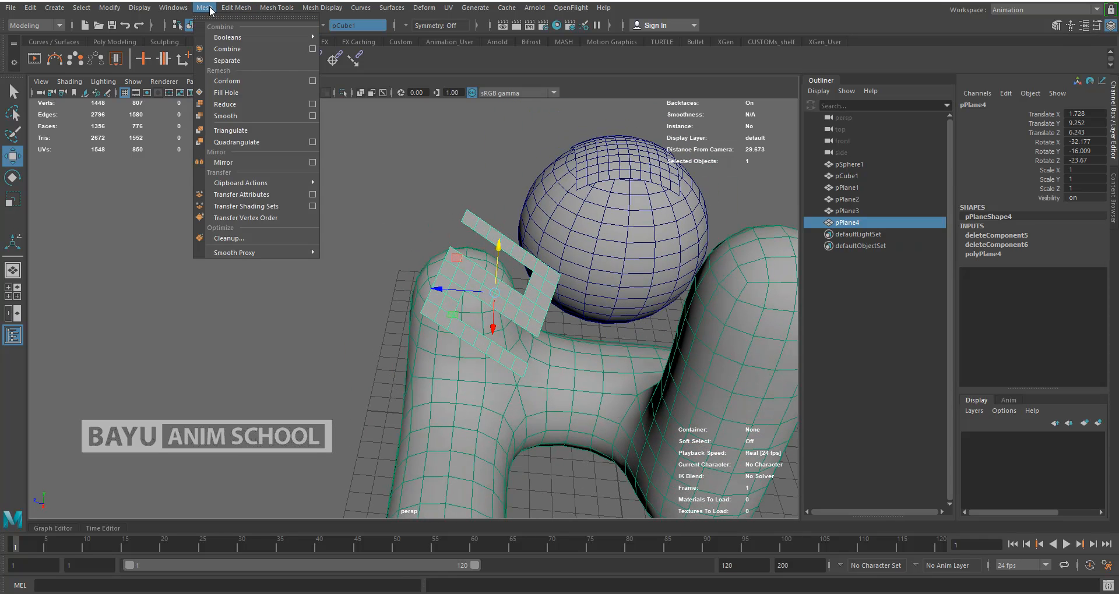
left_click(277, 80)
left_click_drag(466, 350, 477, 264, "alt")
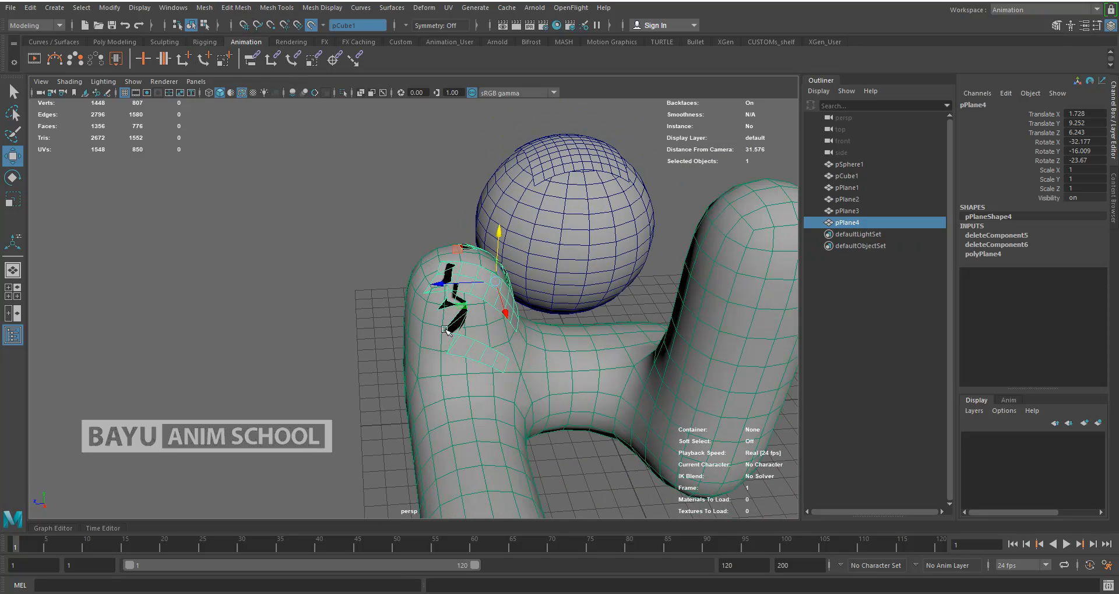
key("ctrl+z")
Scale the tilted cut-out plane uniformly to about 0.62.
left_click_drag(494, 354, 495, 375, "alt")
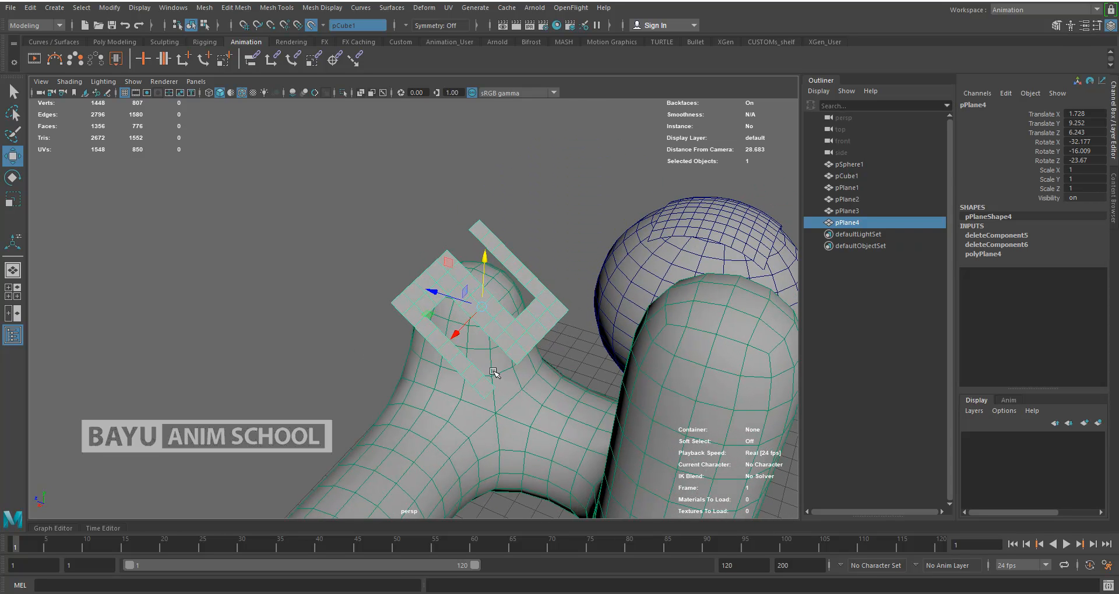
key("r")
left_click_drag(482, 308, 373, 267)
key("w")
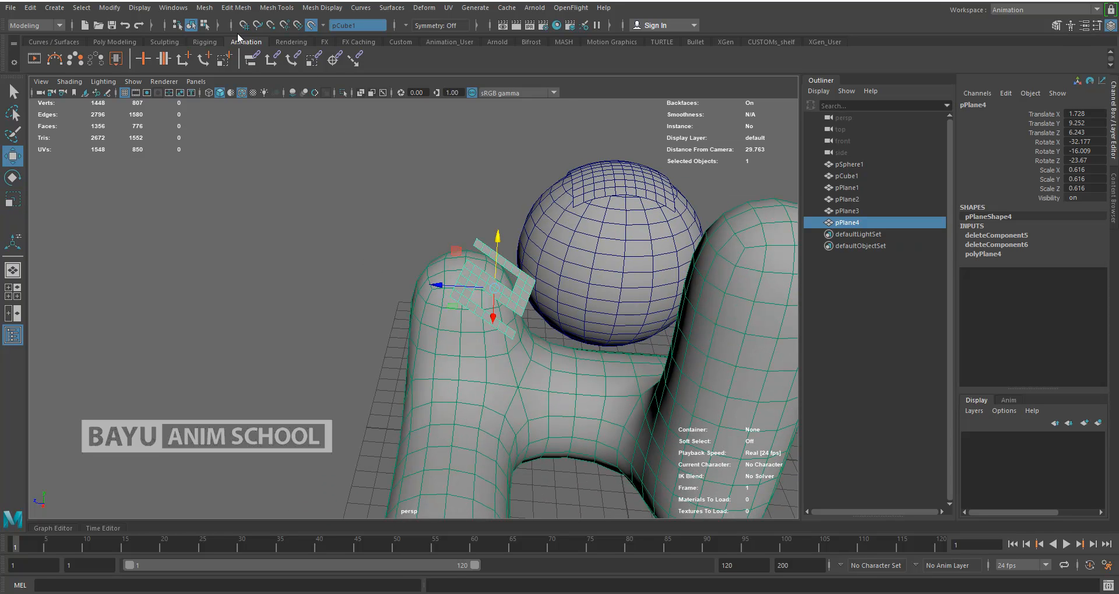
Conform the scaled plane onto the live box's arm, test sliding it along Z, undo the slide and inspect the wrap.
left_click(204, 7)
left_click(258, 81)
left_click_drag(443, 352, 524, 363, "alt")
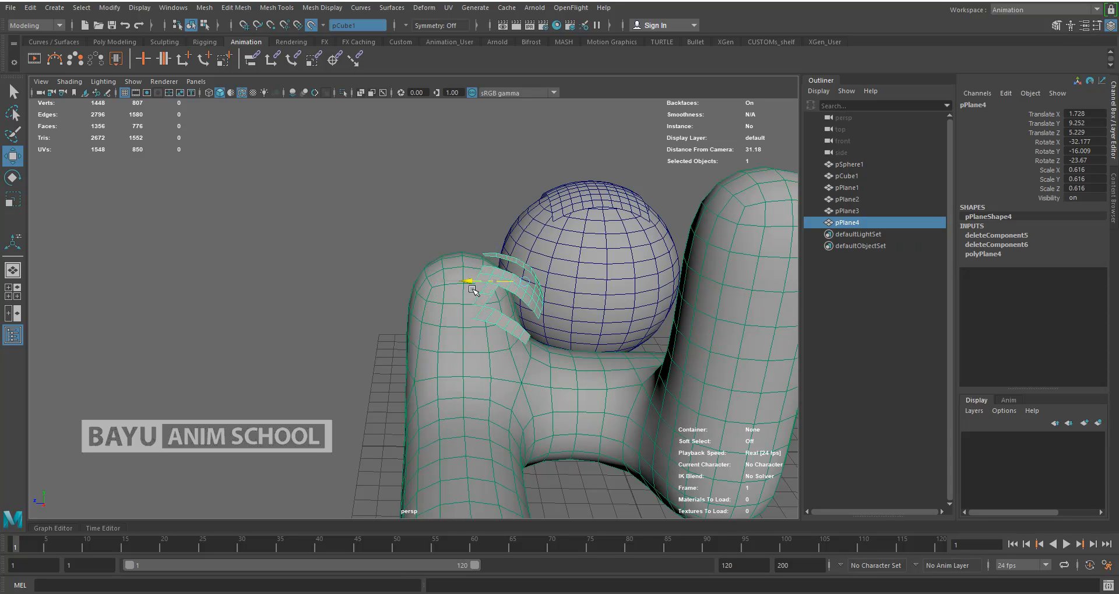
key("ctrl+z")
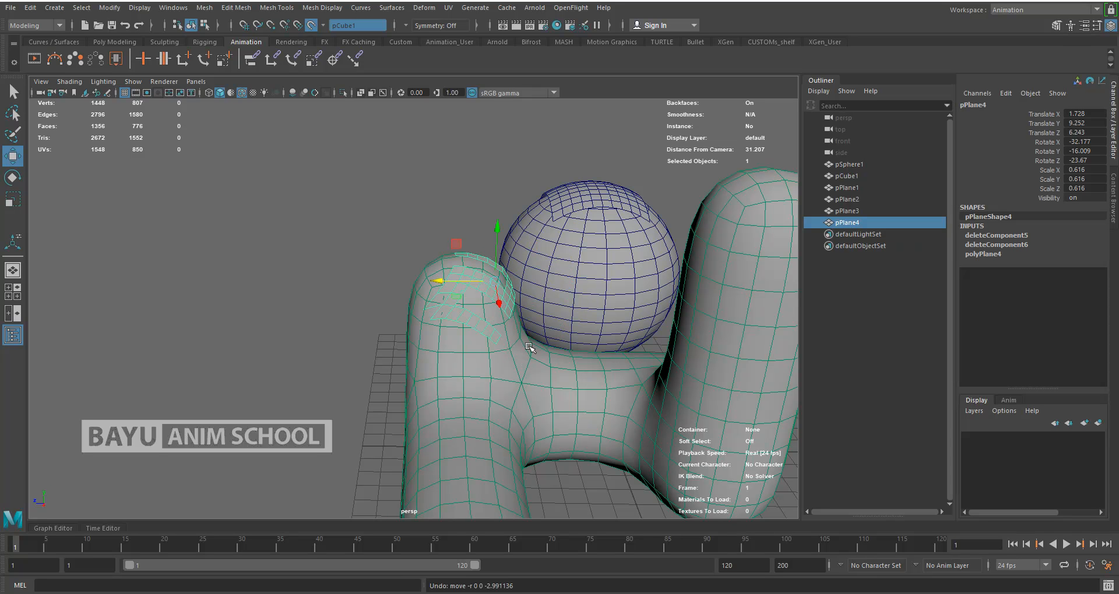
left_click_drag(570, 425, 650, 413, "alt")
scroll(585, 373, "down", 3)
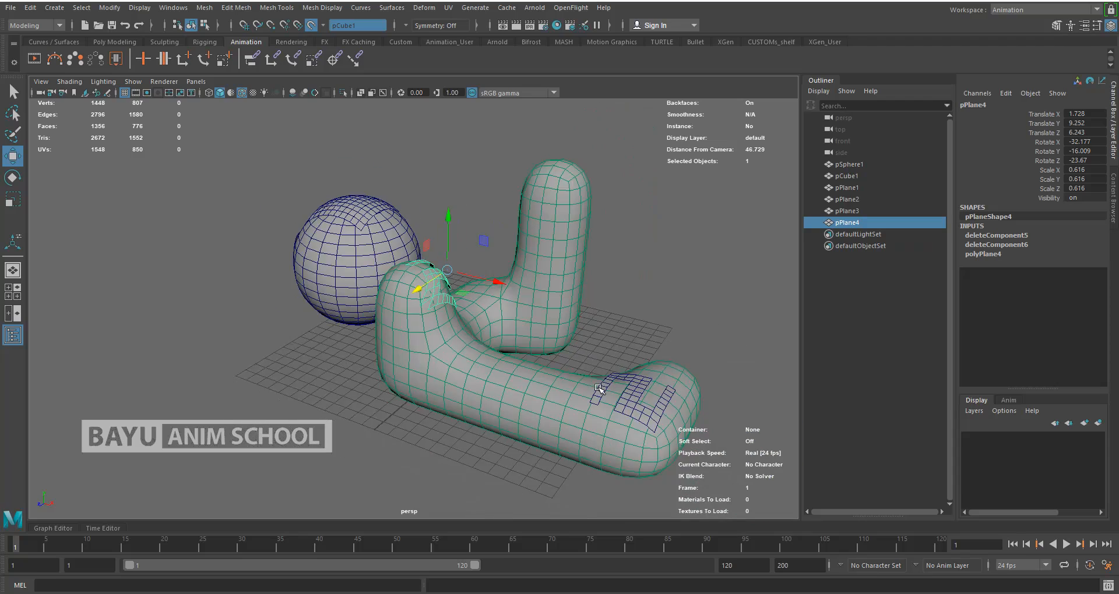
middle_click_drag(585, 373, 468, 360, "alt")
left_click_drag(468, 359, 402, 359, "alt")
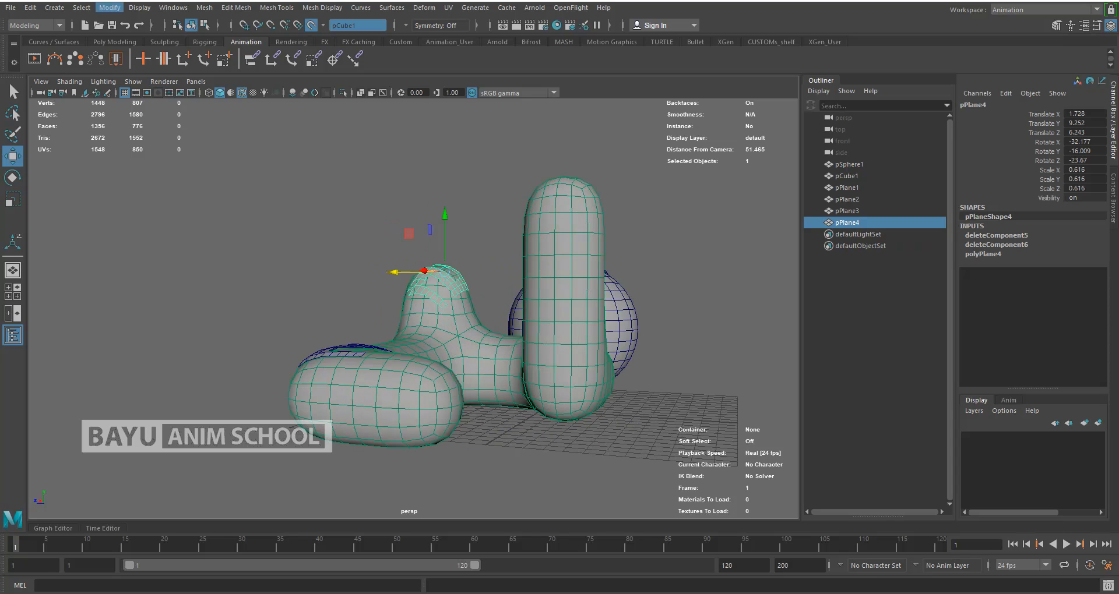
Create a new polygon plane and move it off the grid to about Translate Z -14.0.
left_click(54, 8)
mouse_move(142, 48)
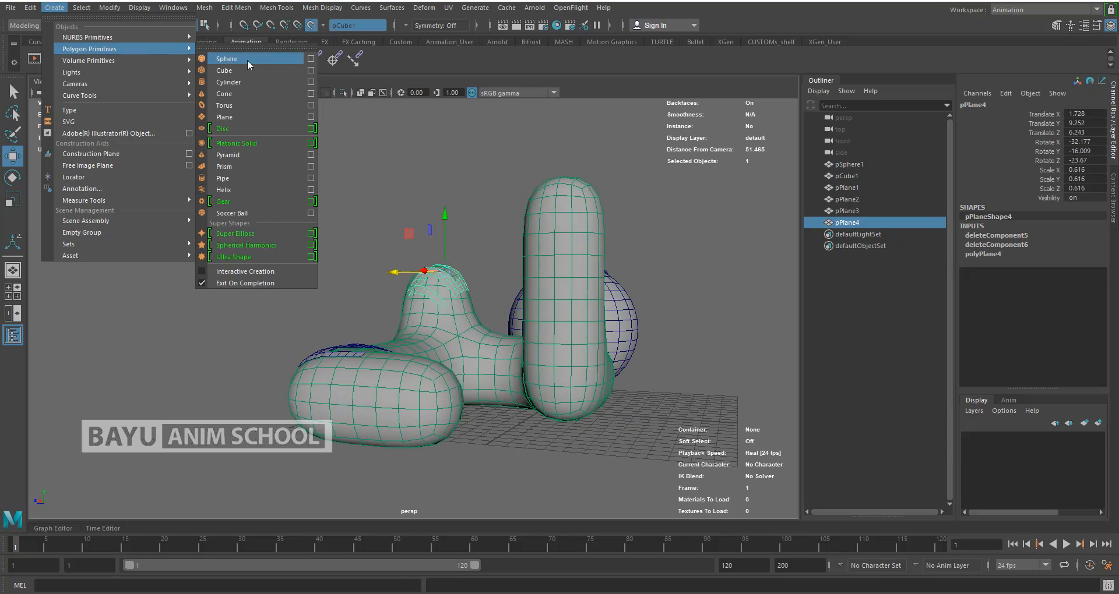
left_click(246, 118)
left_click_drag(401, 330, 683, 411, "alt")
Set the new plane's width, height and both subdivision counts to 1.
left_click(984, 236)
left_click_drag(1087, 245, 1085, 254)
left_click(1085, 254)
type("1")
key("Tab")
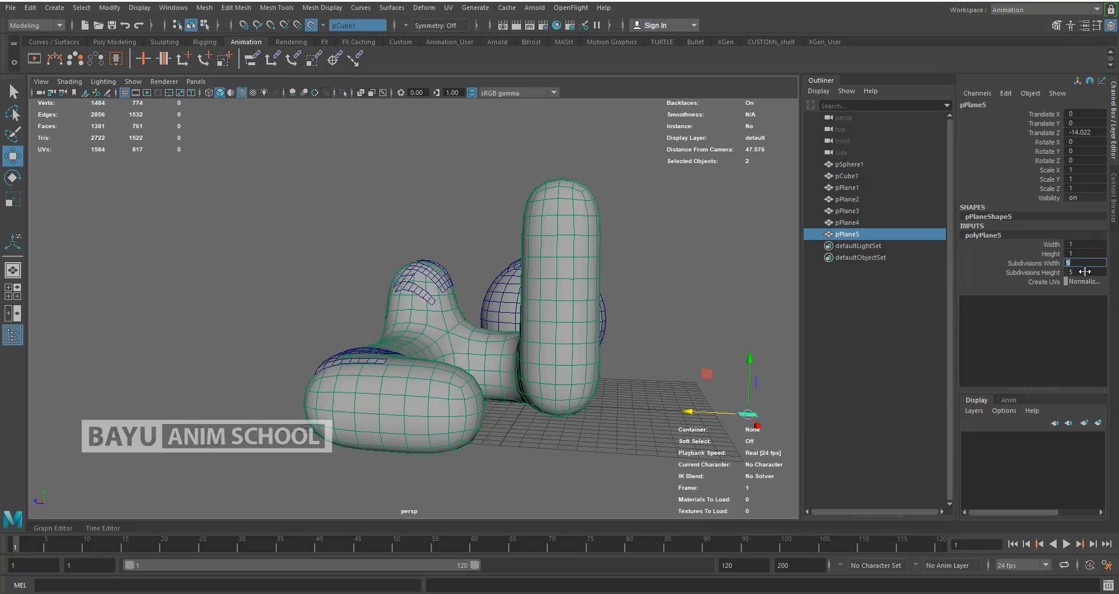
left_click_drag(1081, 269, 1081, 265)
type("1")
key("Return")
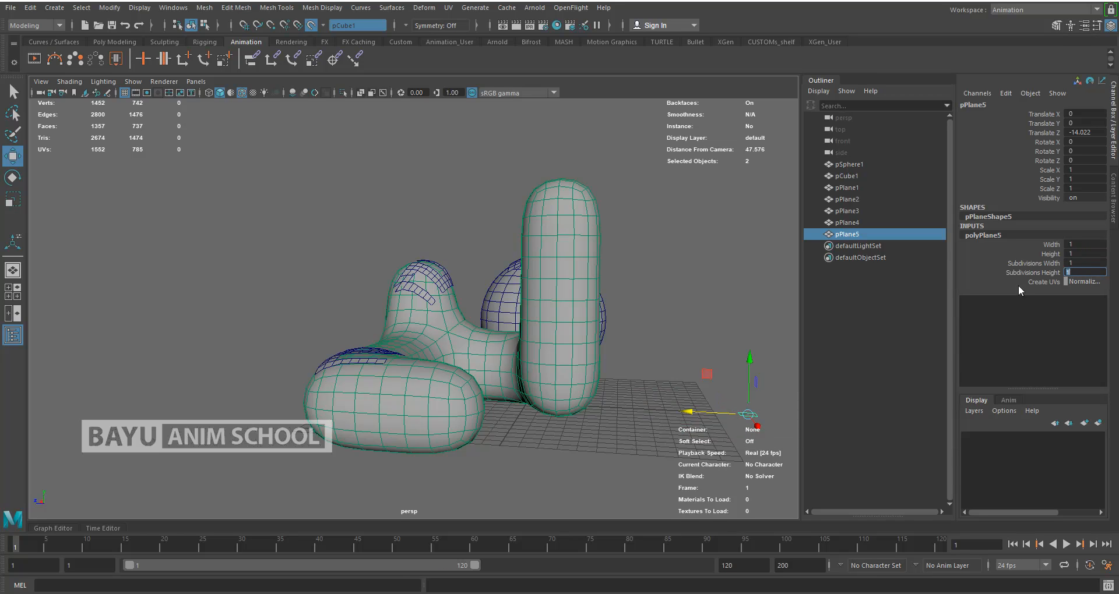
Stretch the plane into a strip with width 10 and 10 width subdivisions.
left_click_drag(602, 402, 865, 351, "alt")
left_click(1078, 246)
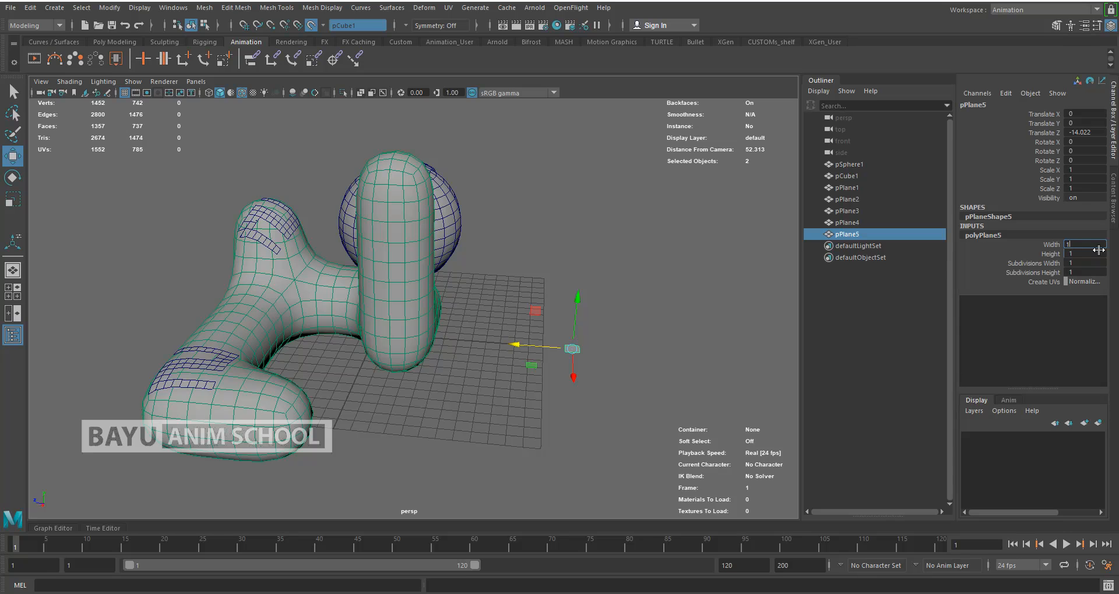
key("Return")
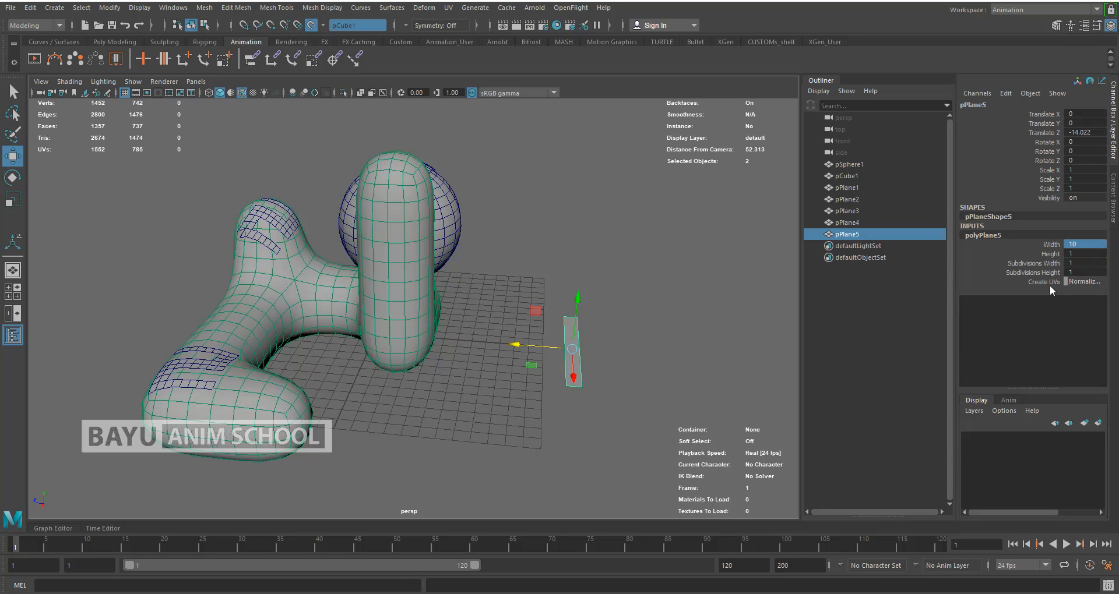
left_click_drag(623, 364, 478, 308, "alt")
left_click(1082, 262)
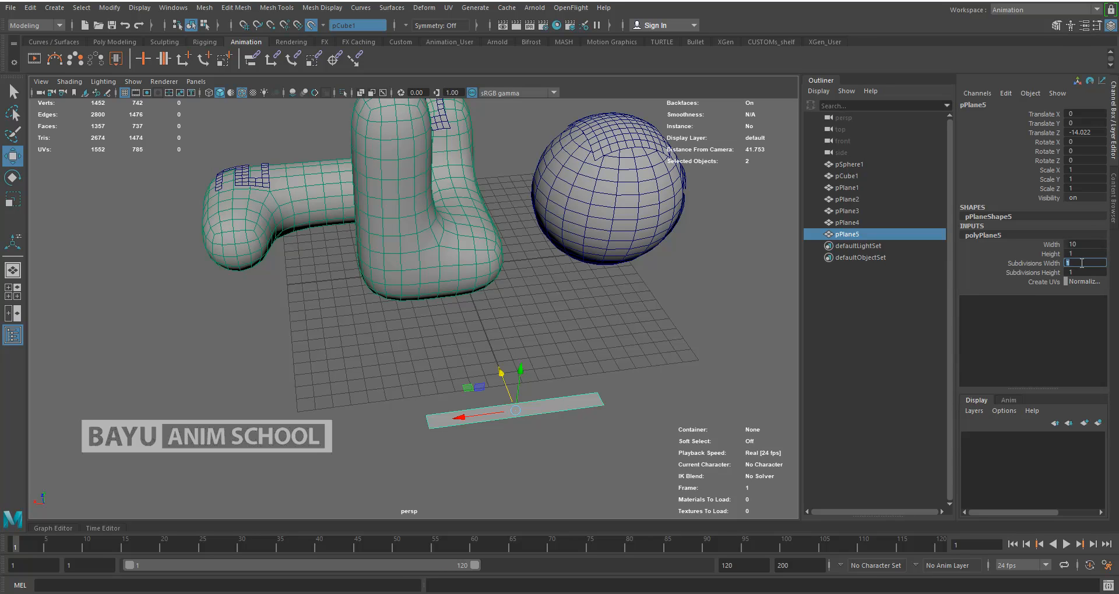
type("0")
key("Return")
Set the strip's width to 25 and its width subdivisions to 25.
left_click_drag(496, 398, 539, 376, "alt")
left_click(1086, 243)
left_click(1087, 244)
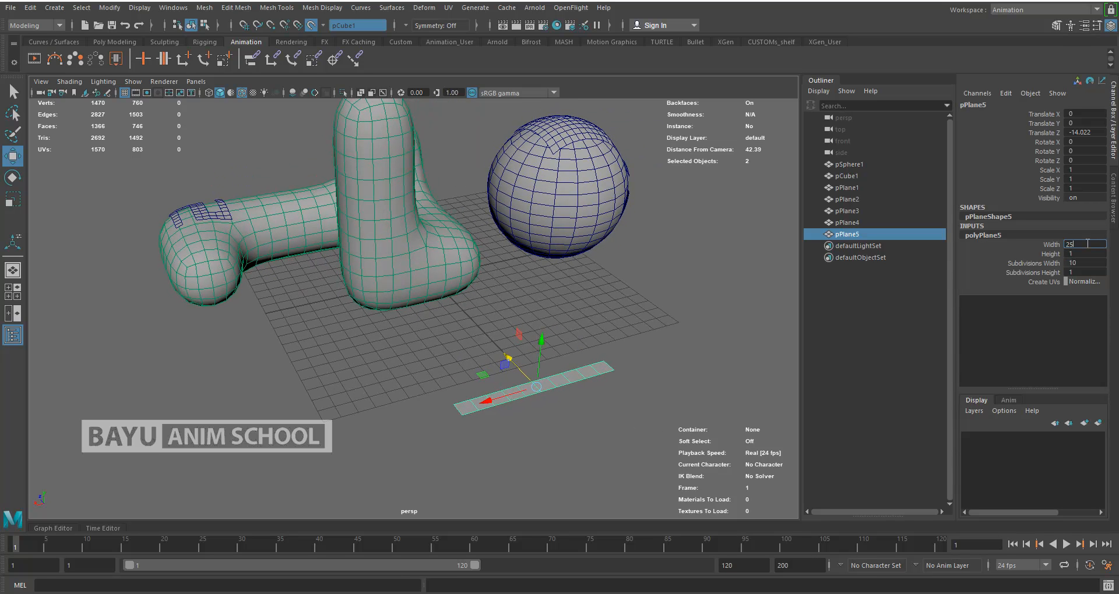
key("Return")
left_click(1088, 264)
left_click(1087, 263)
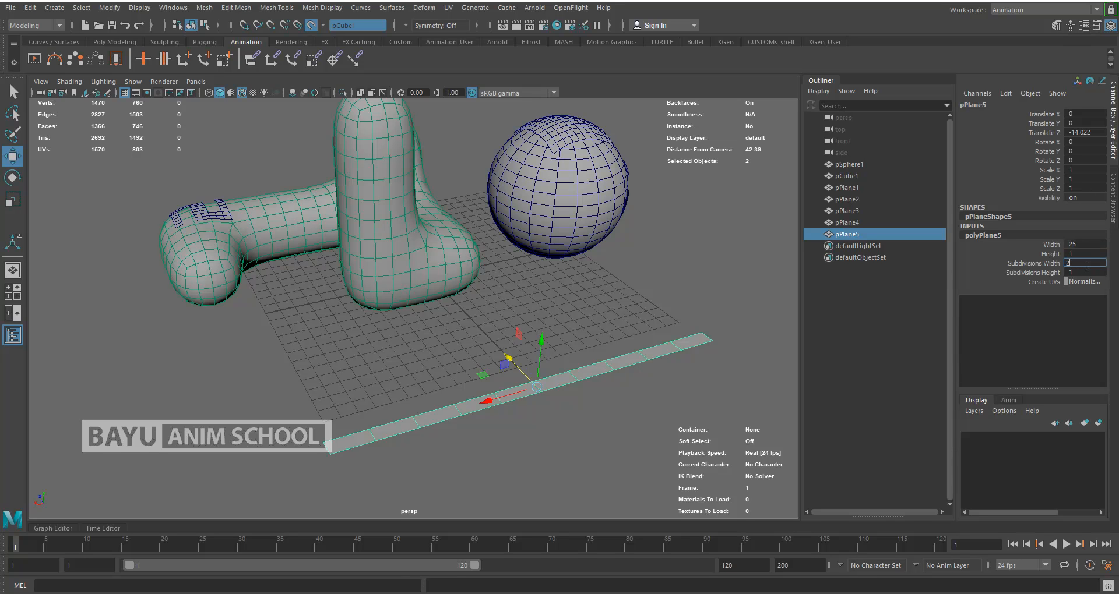
key("Return")
left_click_drag(532, 339, 517, 309, "alt")
middle_click_drag(516, 309, 517, 310, "alt")
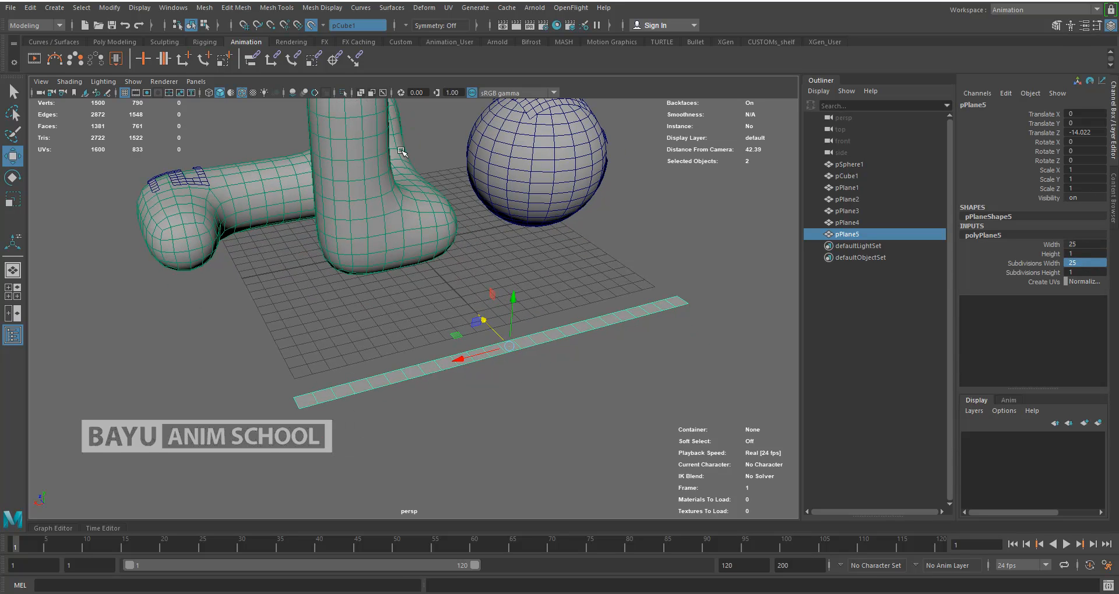
Add a nonlinear Bend deformer to the strip and set its handle's Rotate Z to 90.
left_click(430, 10)
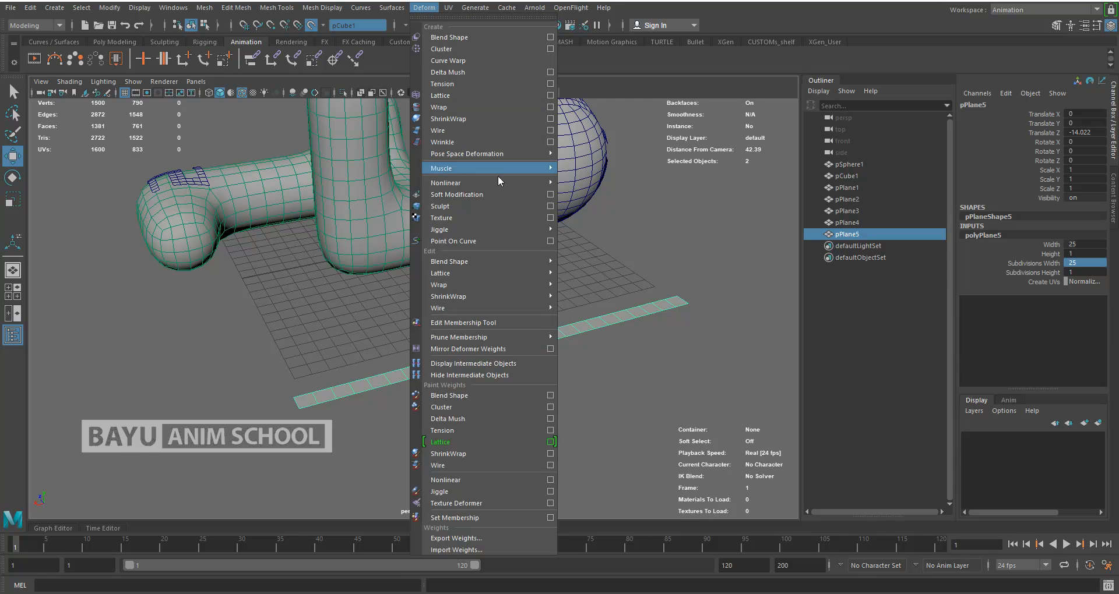
mouse_move(495, 184)
left_click(578, 194)
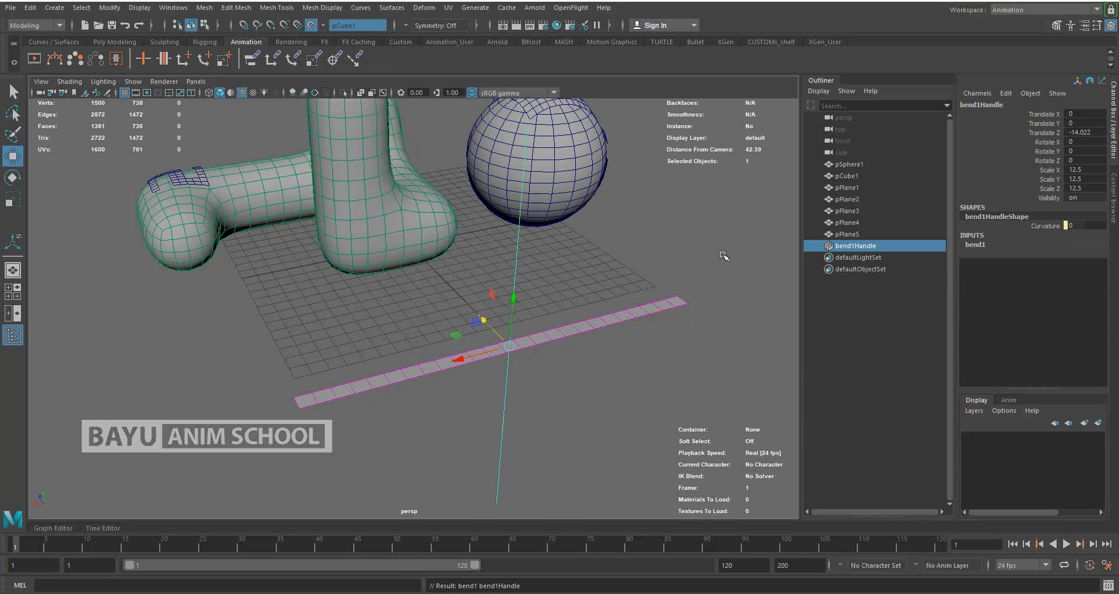
left_click_drag(593, 318, 612, 359, "alt")
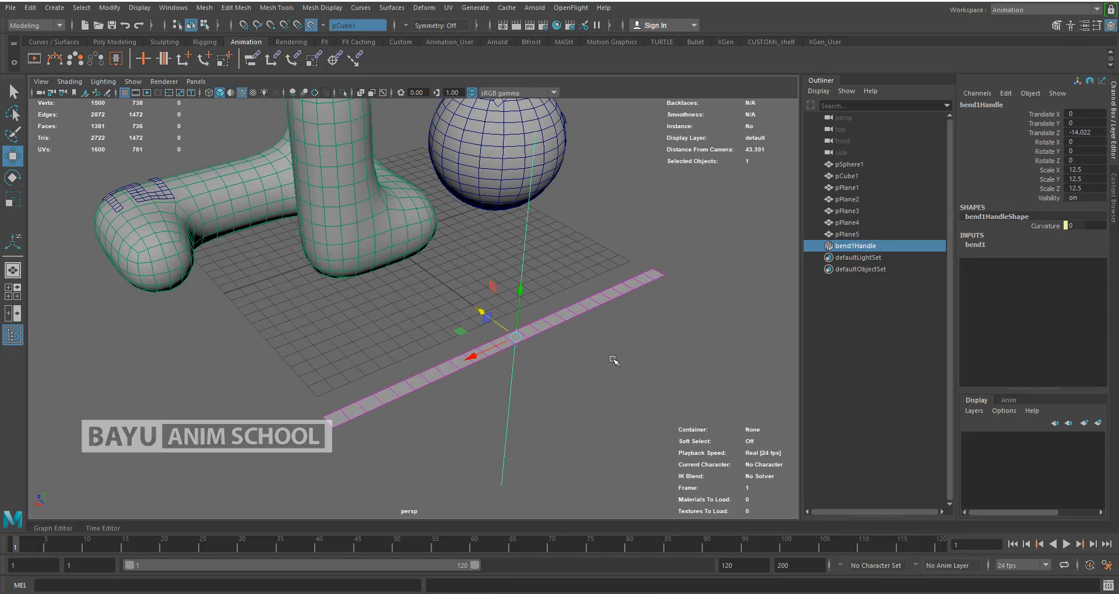
key("e")
left_click_drag(489, 319, 630, 292)
double_click(1092, 163)
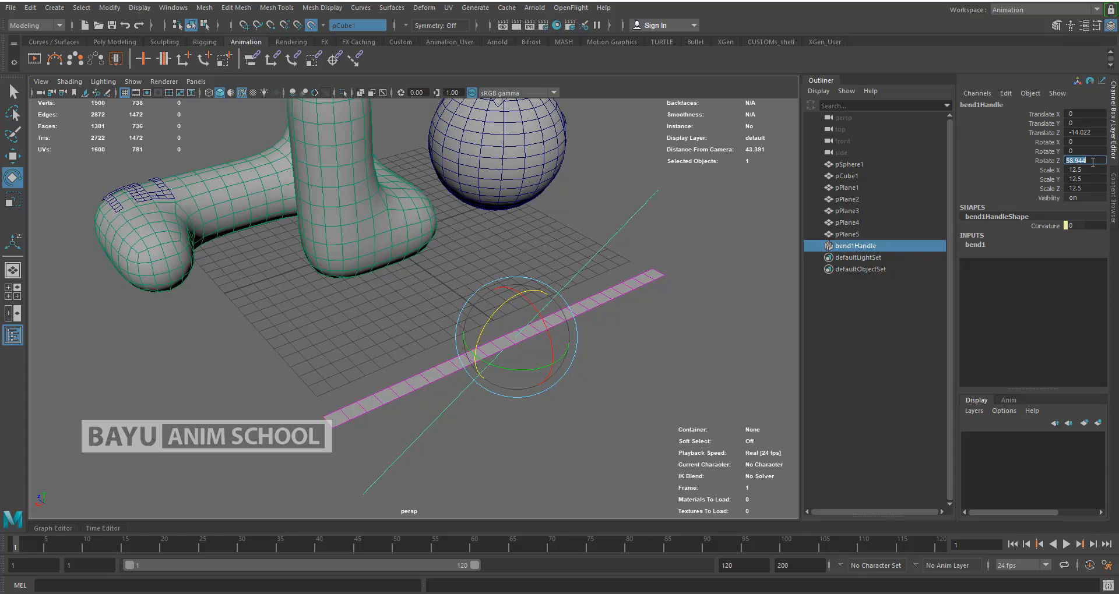
key("Return")
Raise the bend's curvature to about 60.7 and set the handle's Rotate Y to -90 so the strip curves flat.
left_click(976, 245)
left_click(1044, 264)
middle_click_drag(638, 365, 668, 371)
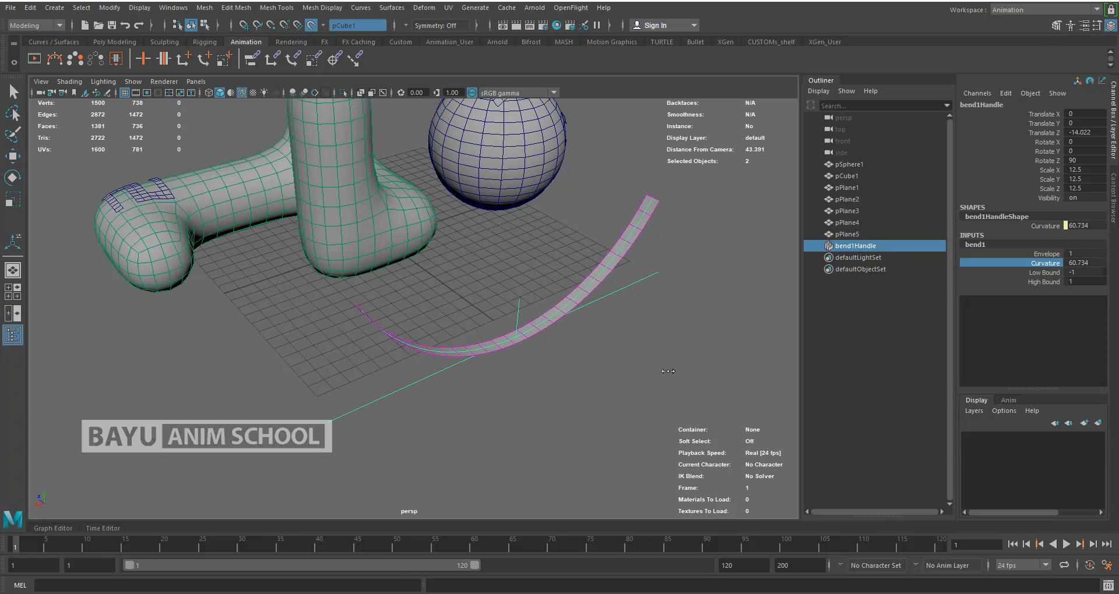
key("e")
left_click_drag(544, 312, 520, 285)
double_click(1094, 151)
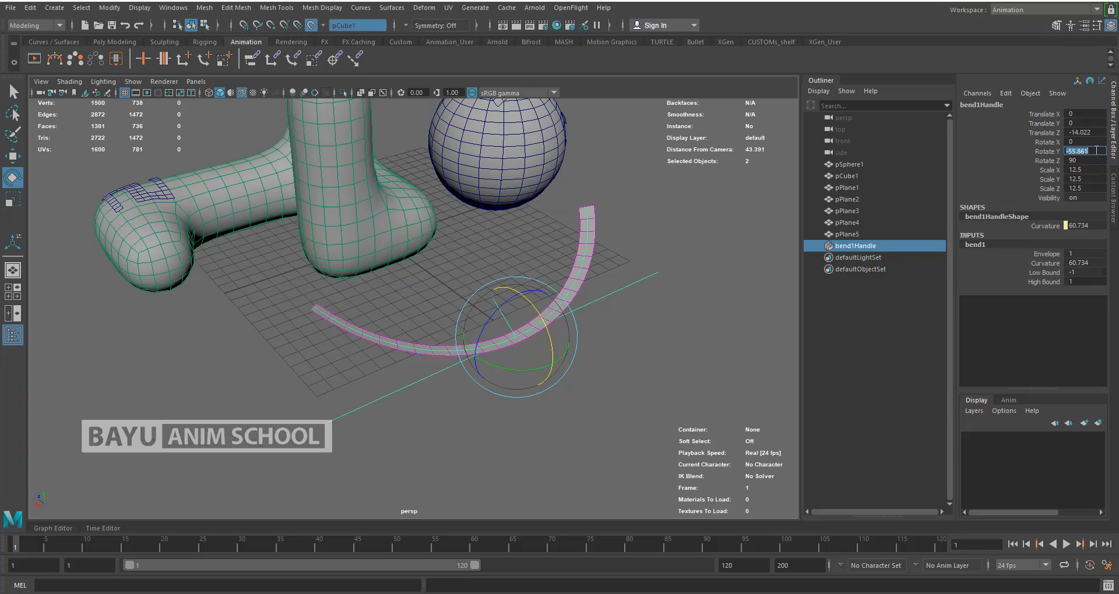
key("Return")
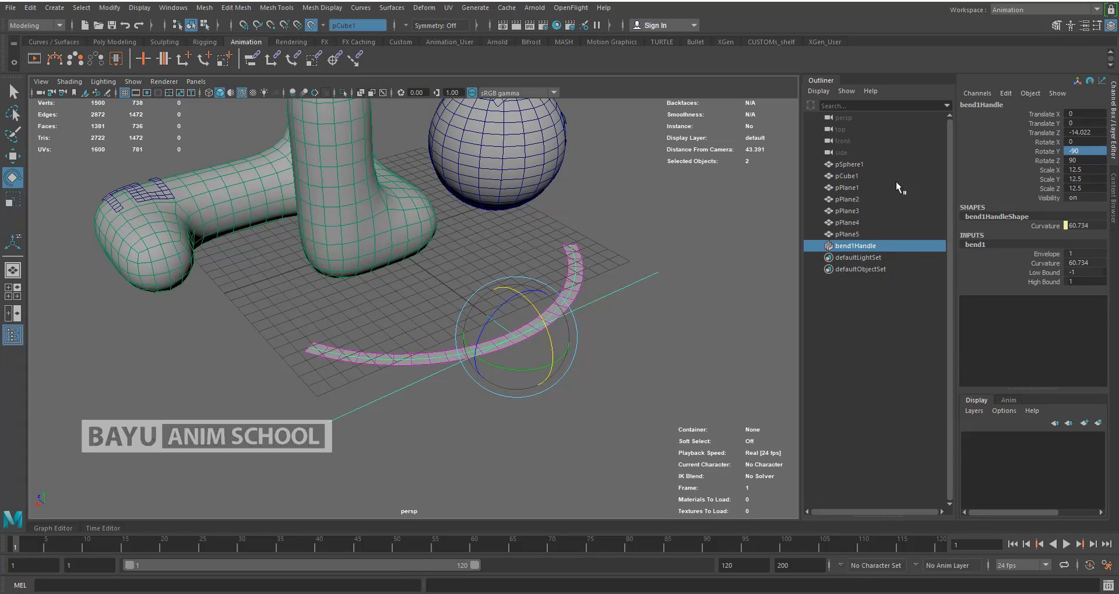
Set the bend deformer's Low Bound to 0.
left_click_drag(522, 397, 591, 407, "alt")
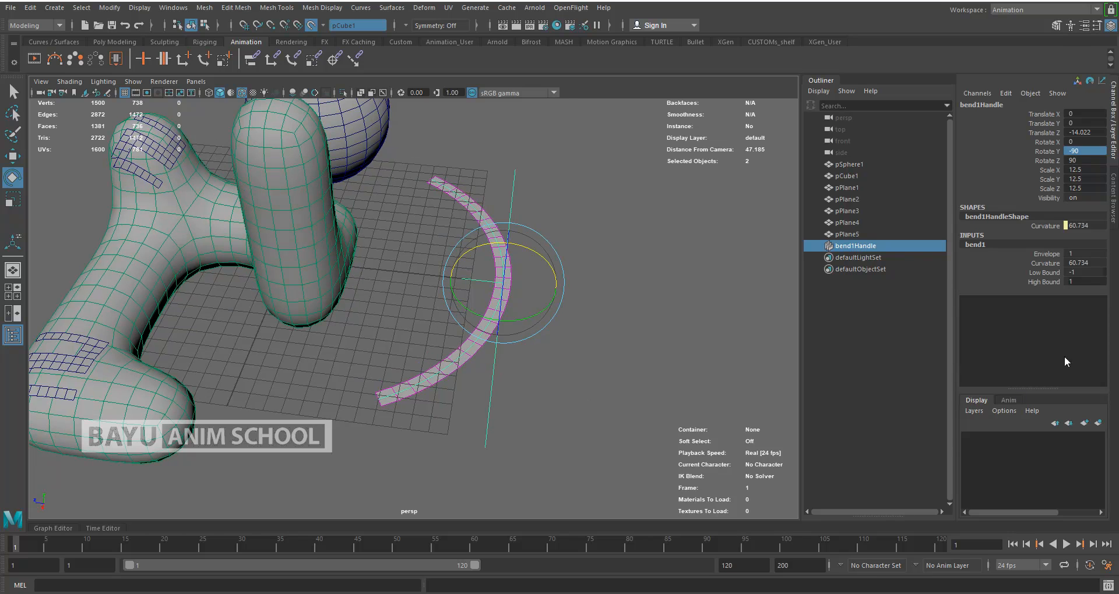
double_click(1088, 272)
type("0")
key("Return")
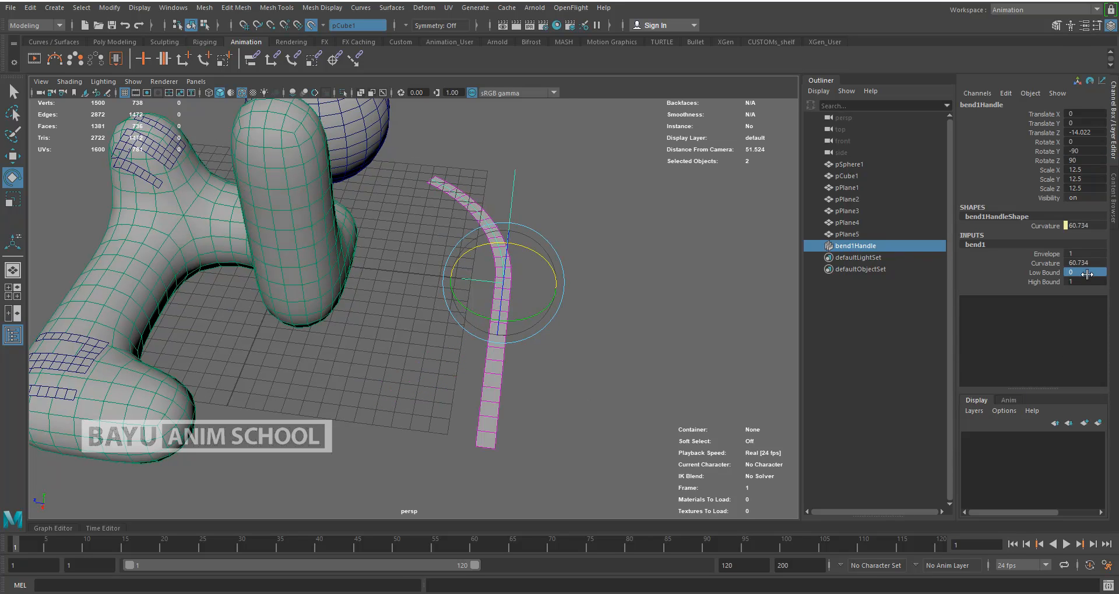
Move the bend handle to the strip's end at about Translate X 12.4 and scale it uniformly to about 25.35.
key("w")
left_click_drag(565, 405, 211, 389, "alt")
middle_click_drag(519, 475, 574, 494, "alt")
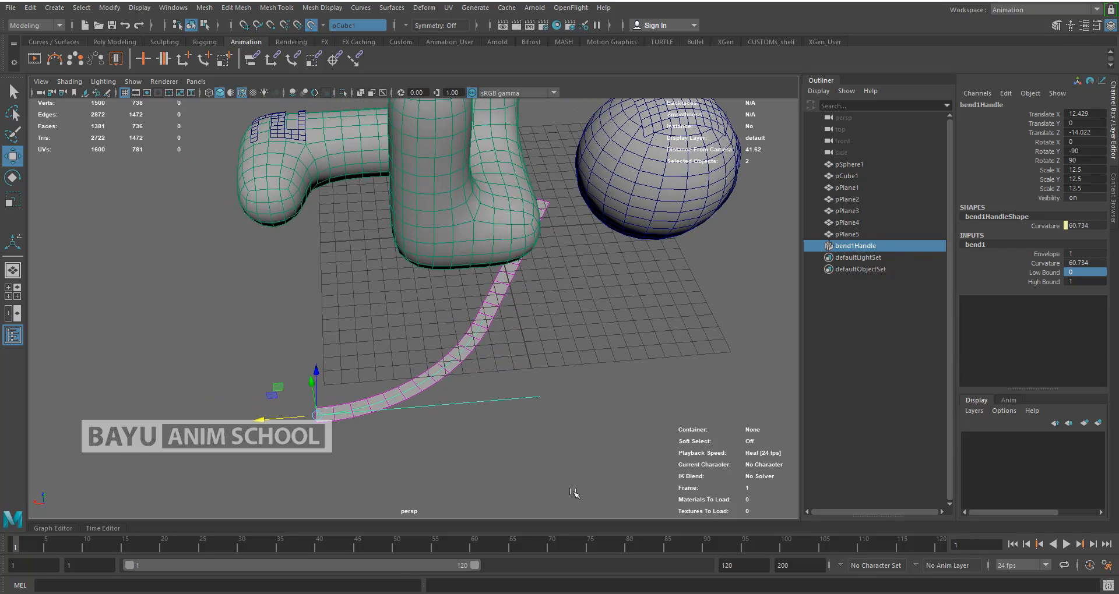
key("r")
left_click_drag(327, 423, 669, 392)
left_click_drag(531, 443, 564, 439, "alt")
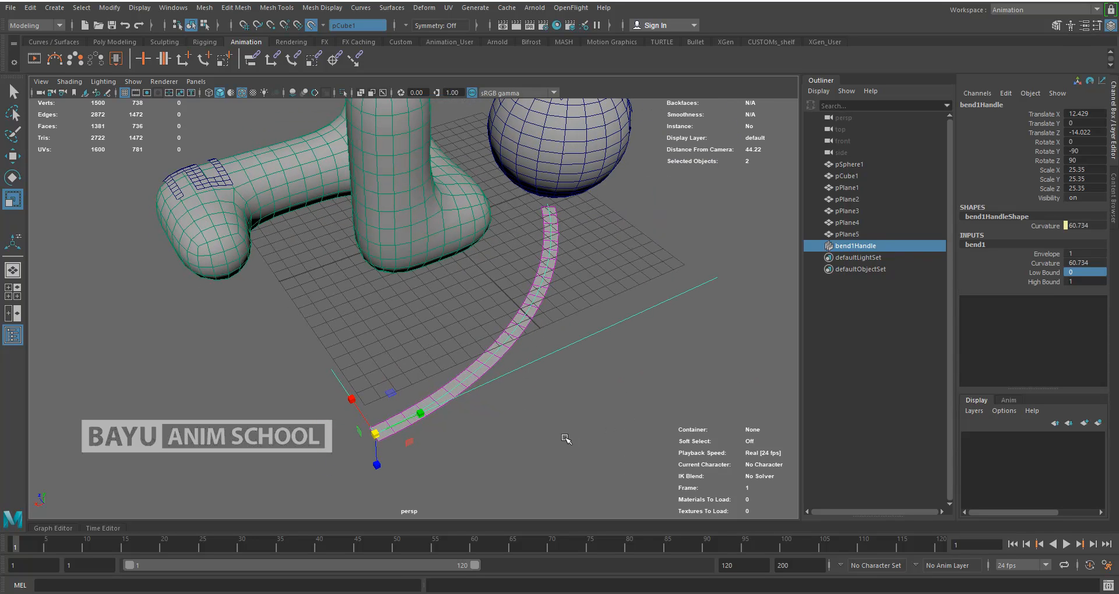
Set the bend's curvature to 720 so the strip curls into a closed ring.
left_click(1045, 263)
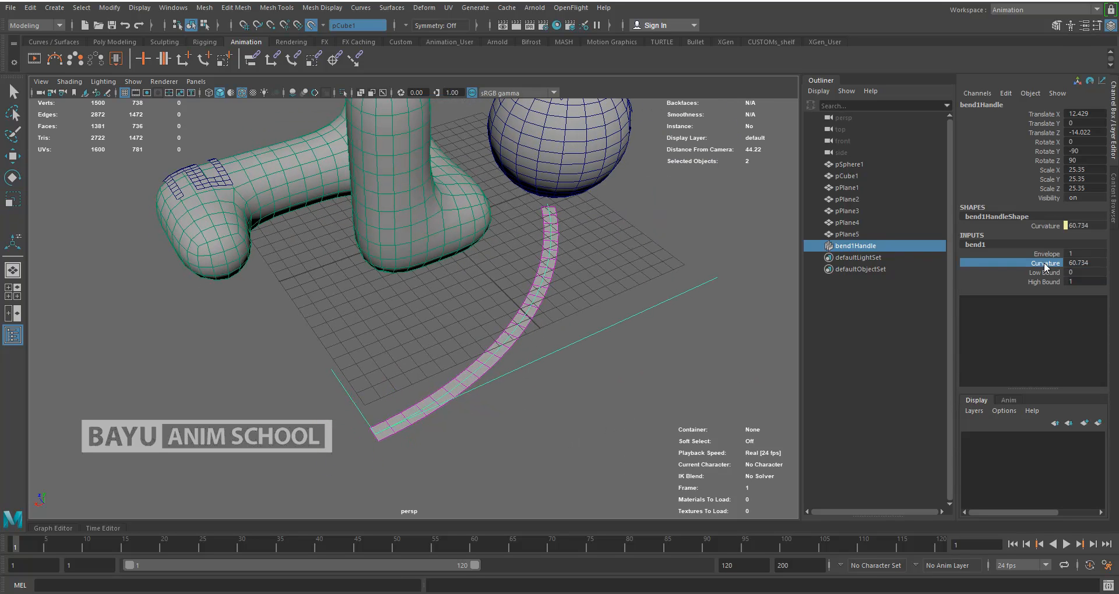
middle_click_drag(554, 428, 644, 423)
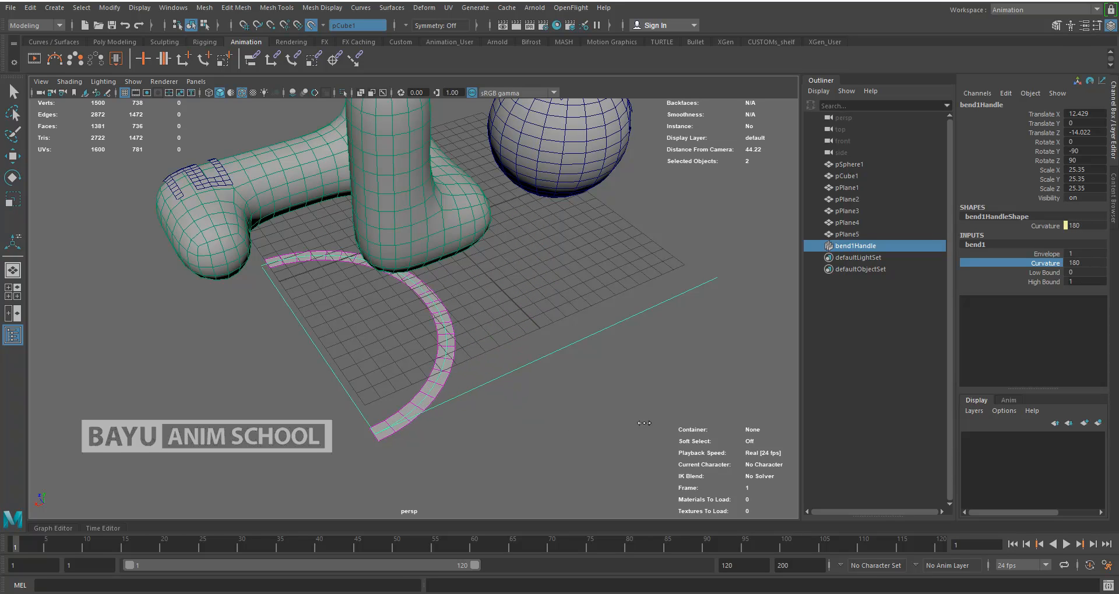
left_click(1085, 263)
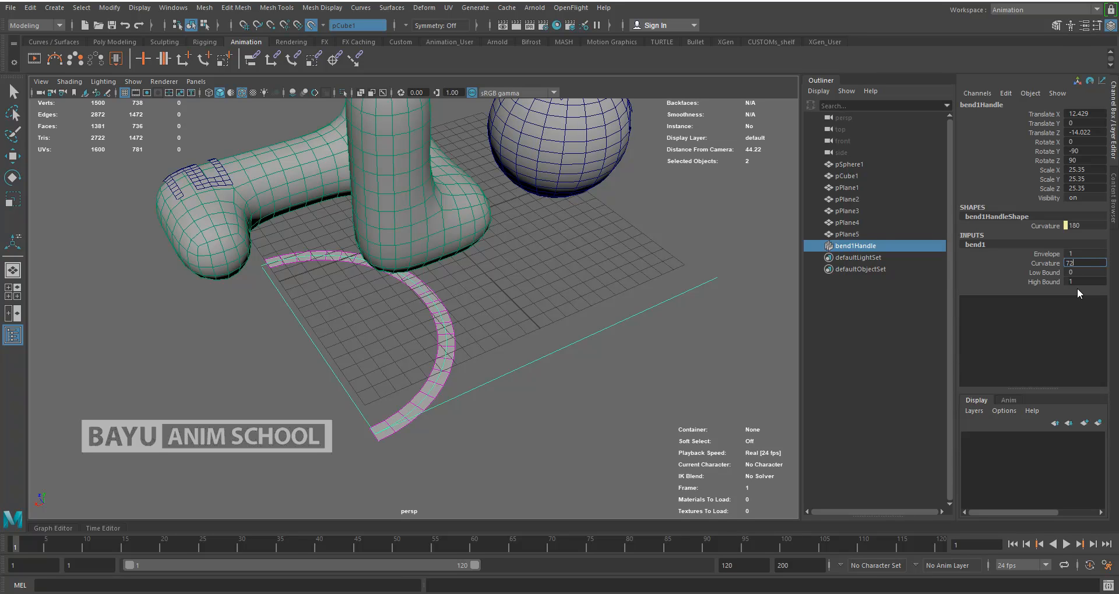
key("Return")
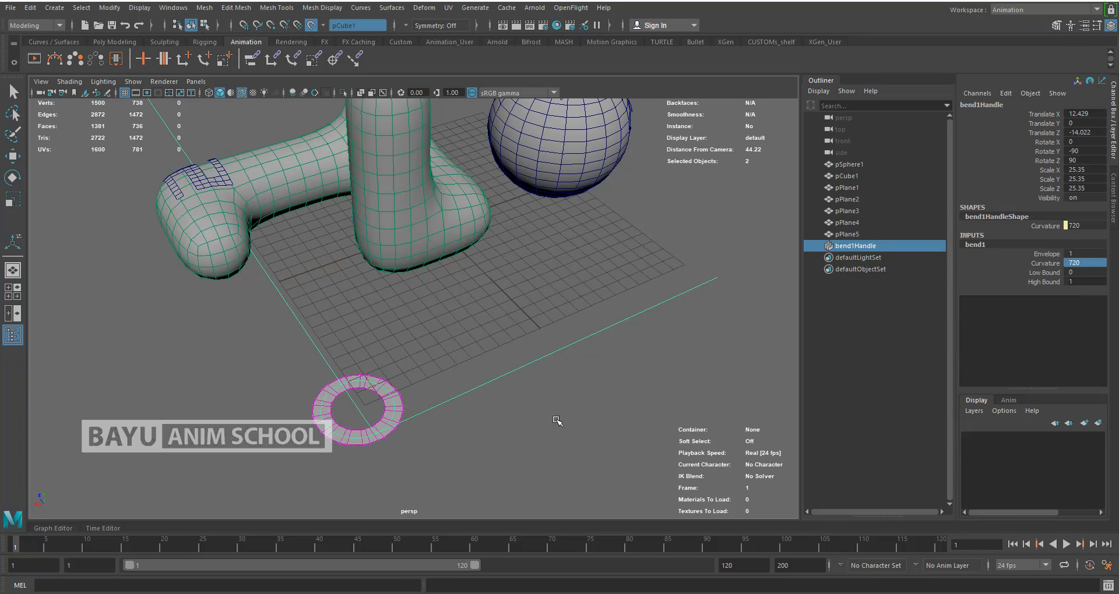
mouse_move(498, 439)
left_mouse_down("alt")
mouse_move(443, 444)
mouse_move(495, 445)
left_mouse_up("alt")
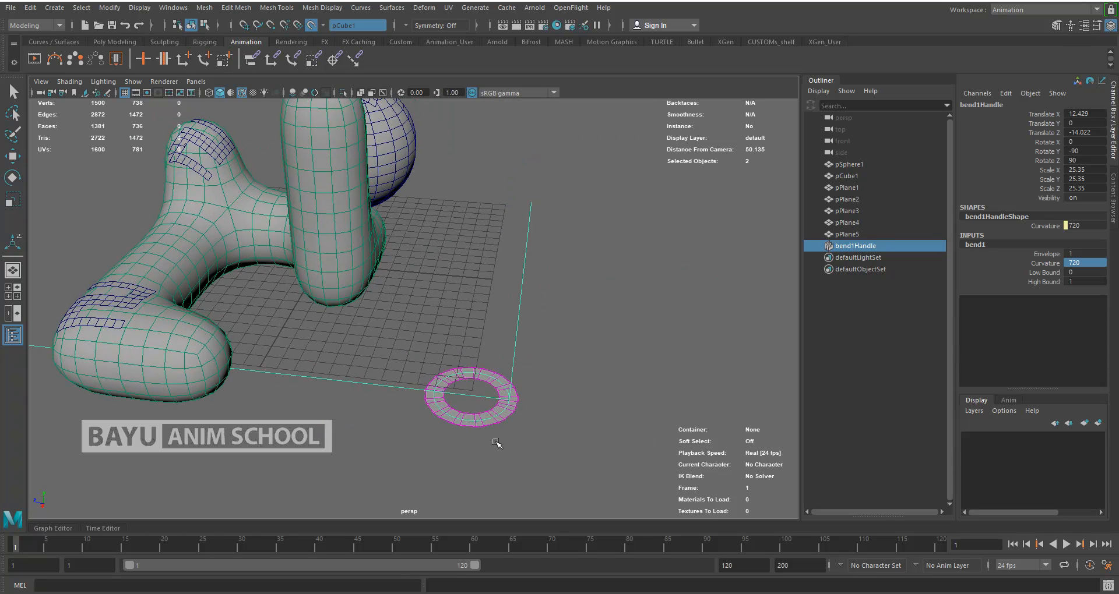
key("w")
left_click_drag(453, 395, 469, 399)
key("ctrl+z")
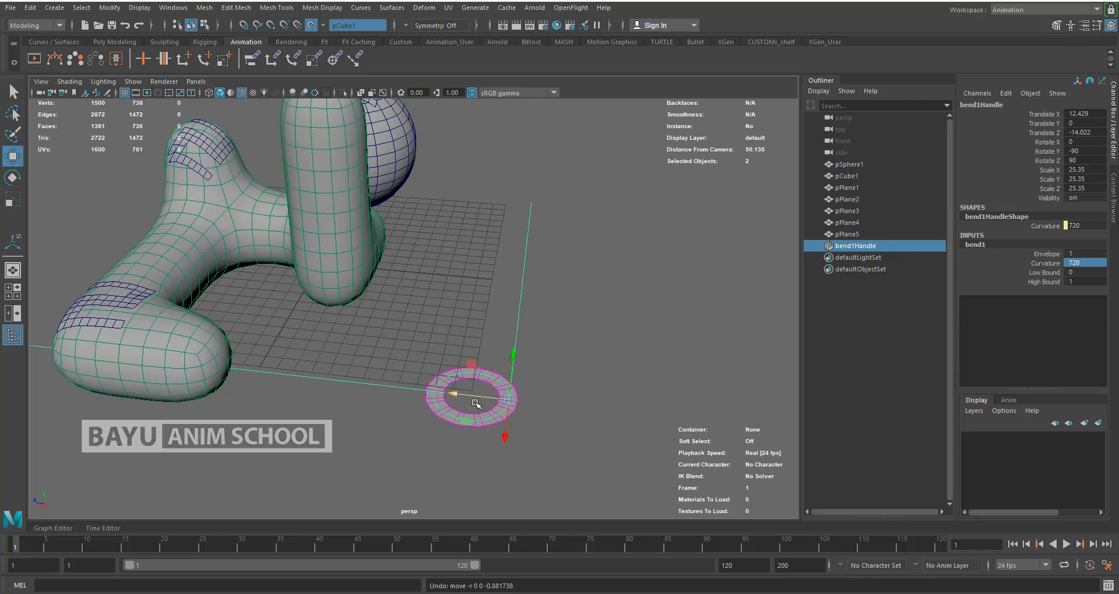
Rotate the bend handle to about -94.2 in Rotate Y so the closed ring turns into a spiral.
left_click_drag(544, 432, 459, 454, "alt")
key("e")
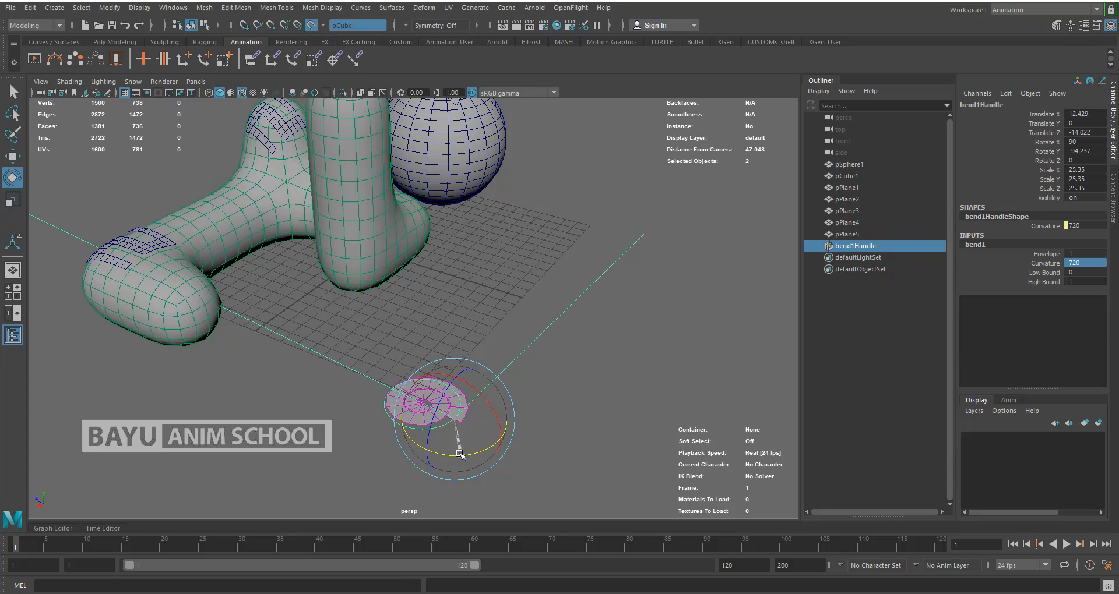
left_click_drag(459, 454, 437, 439)
scroll(450, 440, "up", 3)
middle_click_drag(450, 438, 537, 317, "alt")
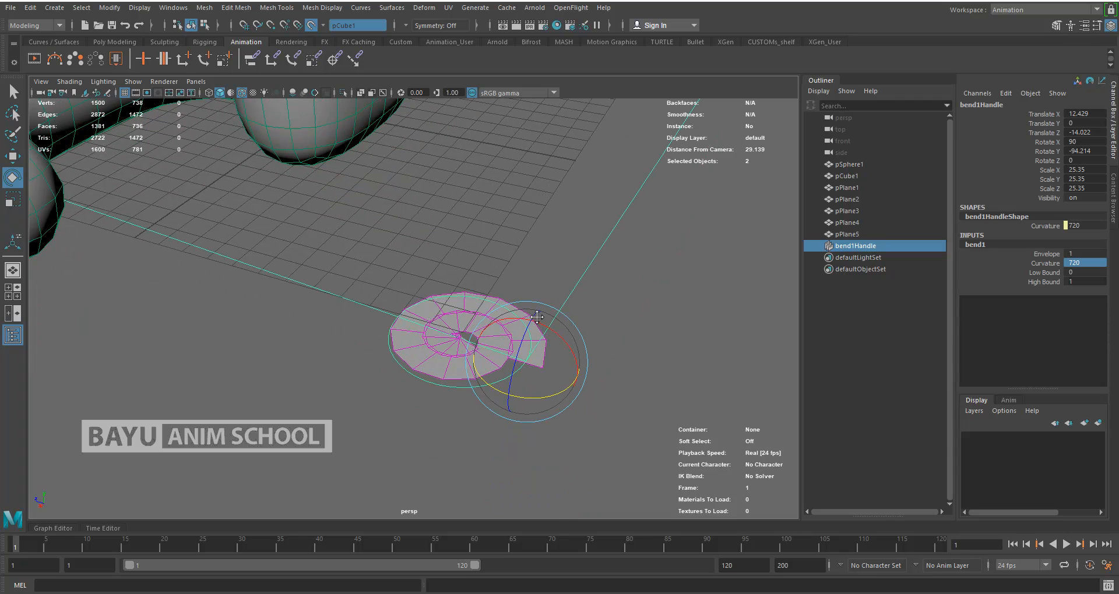
Shift the bend handle to about Translate Z -13.35 and Rotate Y -95.4 to open a gap between the spiral's turns.
key("w")
mouse_move(478, 348)
left_mouse_down()
mouse_move(453, 344)
mouse_move(465, 345)
left_mouse_up()
key("e")
left_click_drag(507, 392, 505, 390)
left_click_drag(635, 424, 592, 427, "alt")
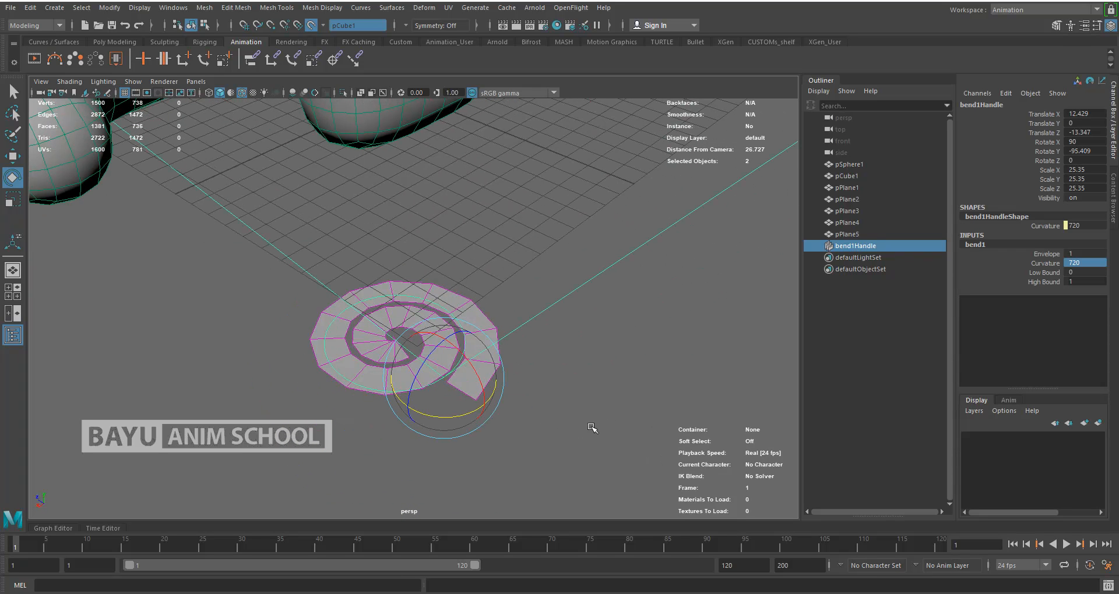
Delete the construction history of the spiral plane pPlane5 to bake in the bend.
left_click(507, 382)
left_click(484, 336)
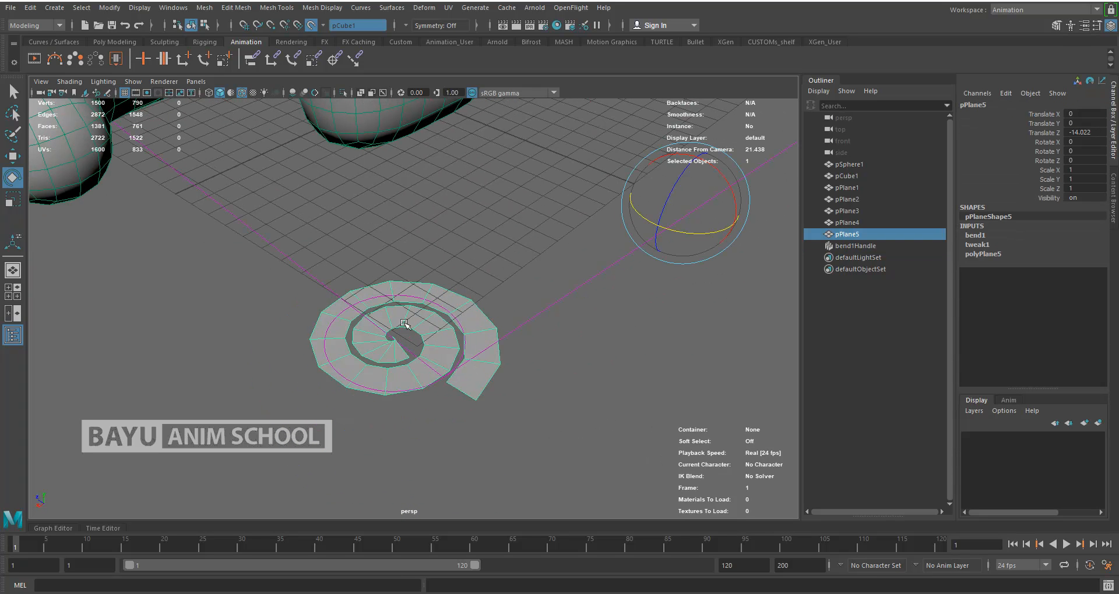
left_click_drag(399, 208, 385, 317, "alt")
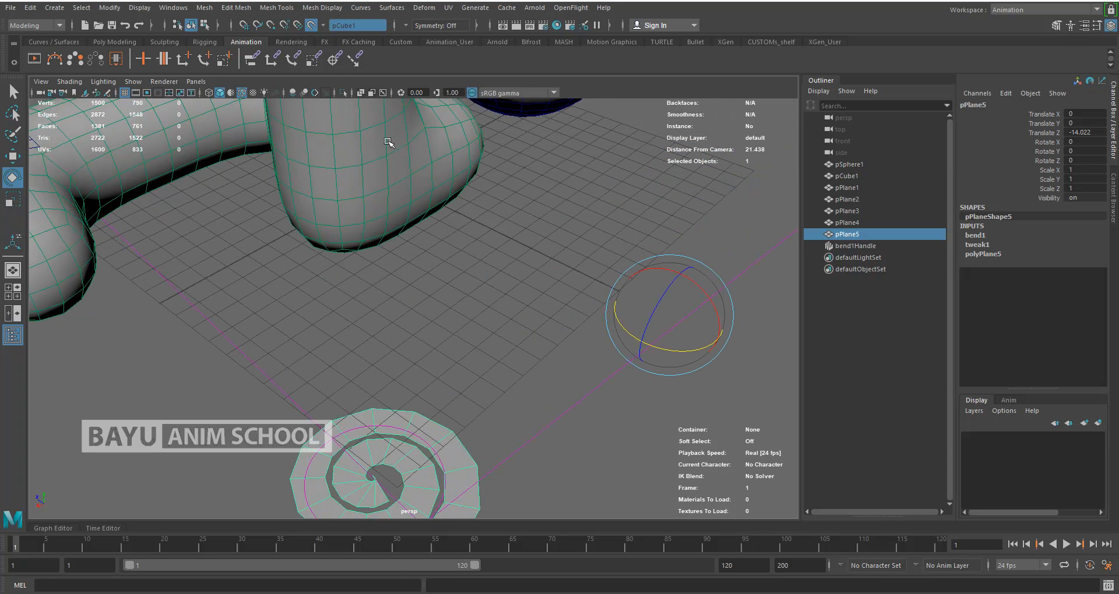
left_click(29, 9)
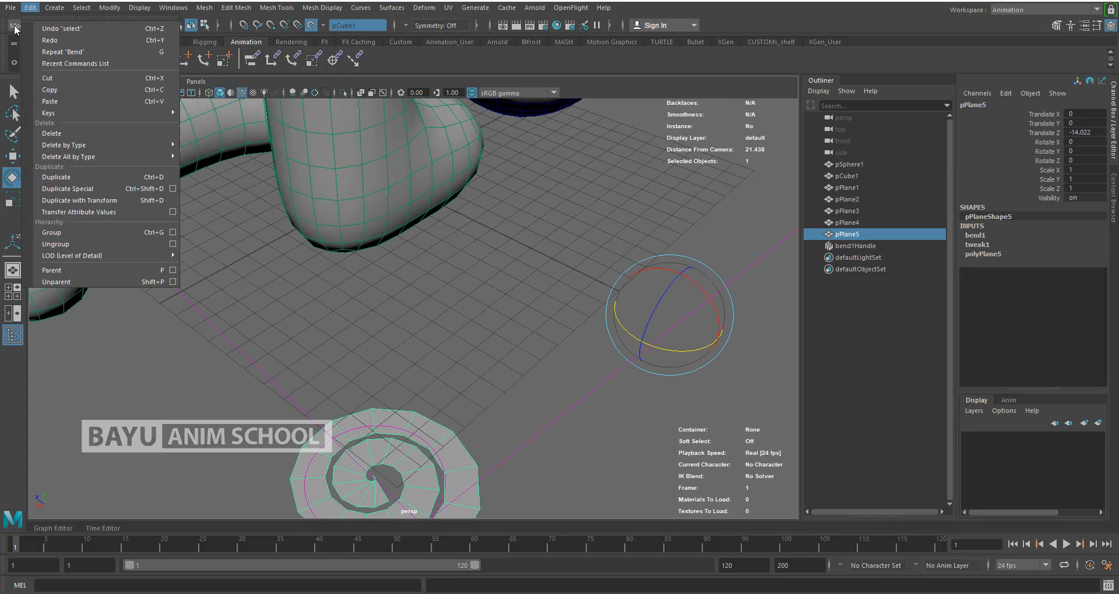
mouse_move(110, 158)
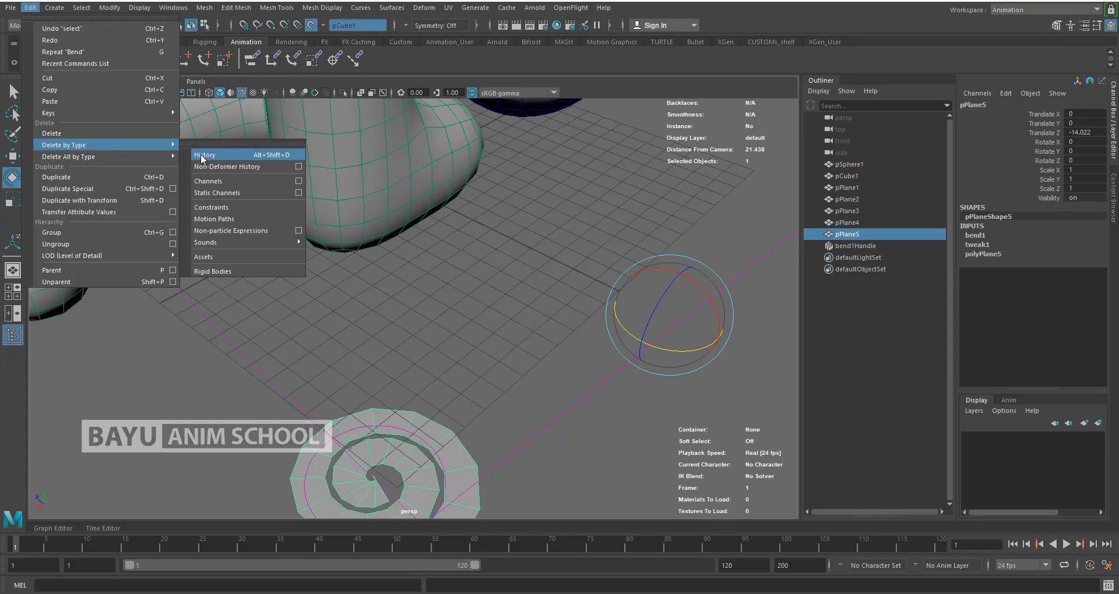
left_click(201, 156)
scroll(454, 346, "down", 5)
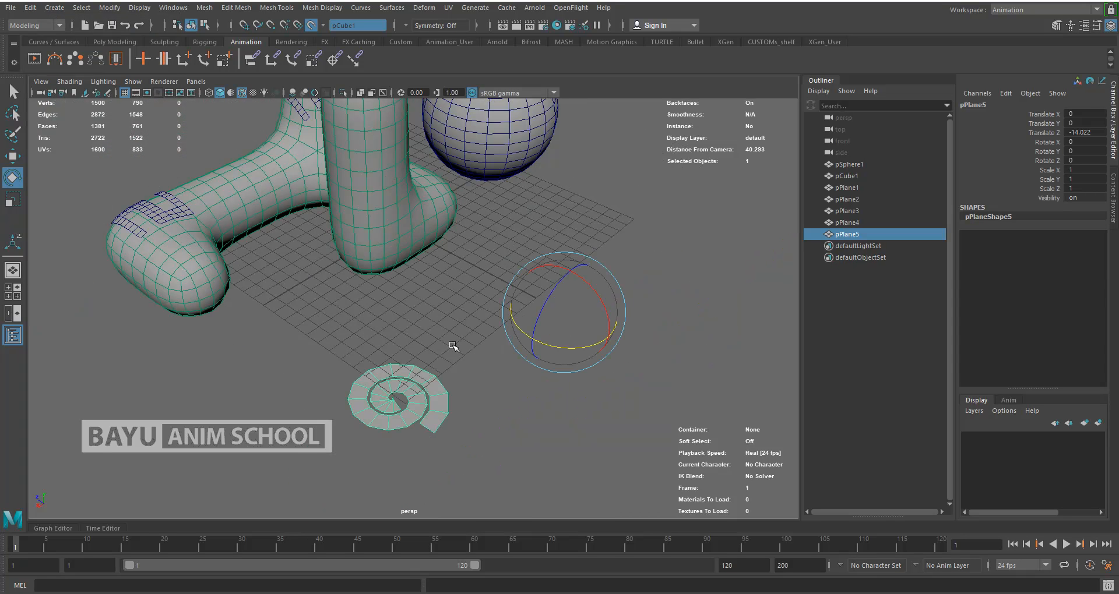
Center the pivot of the spiral plane.
left_click_drag(463, 376, 458, 412, "alt")
left_click(480, 428)
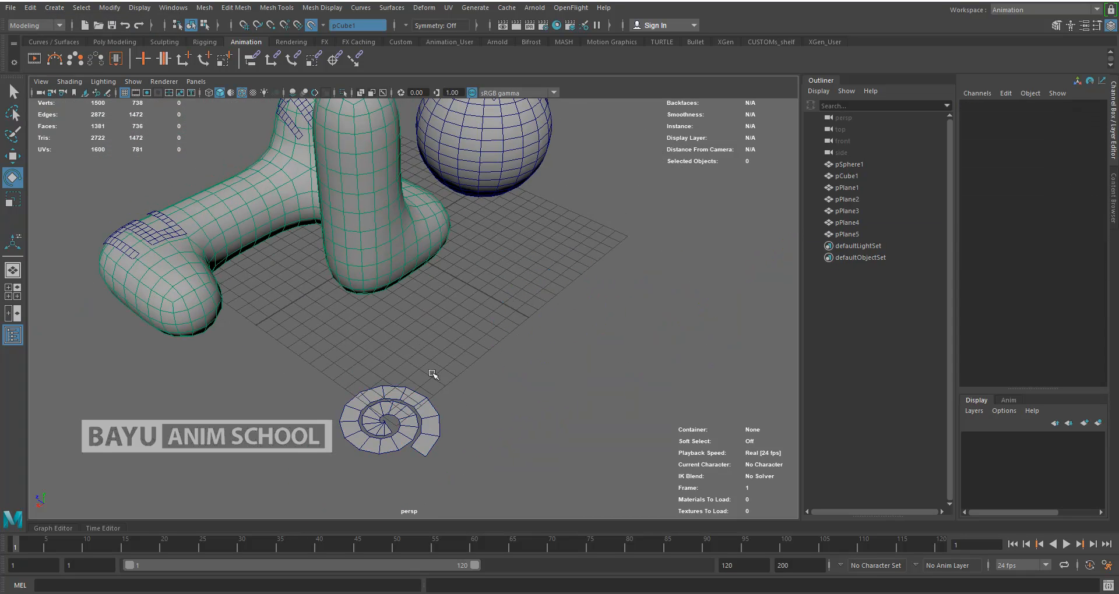
left_click(430, 402)
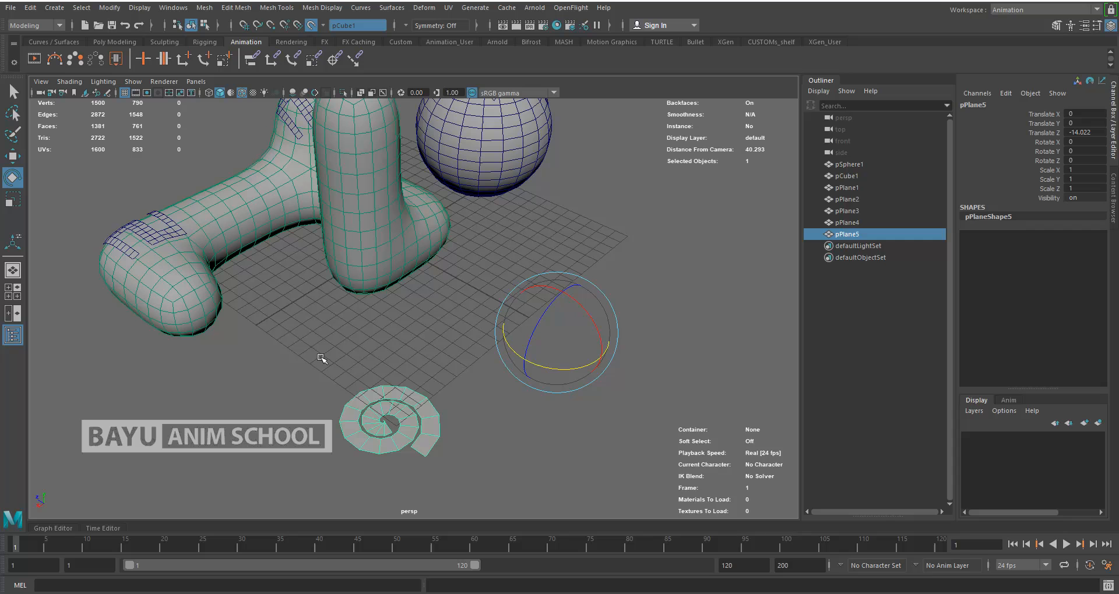
left_click(108, 8)
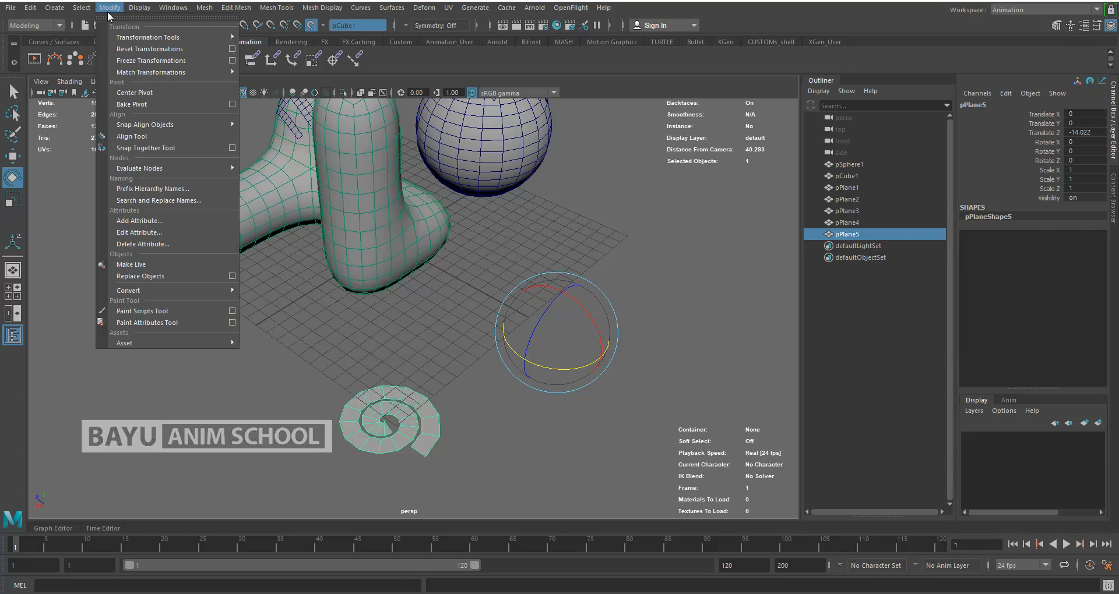
left_click(161, 91)
key("w")
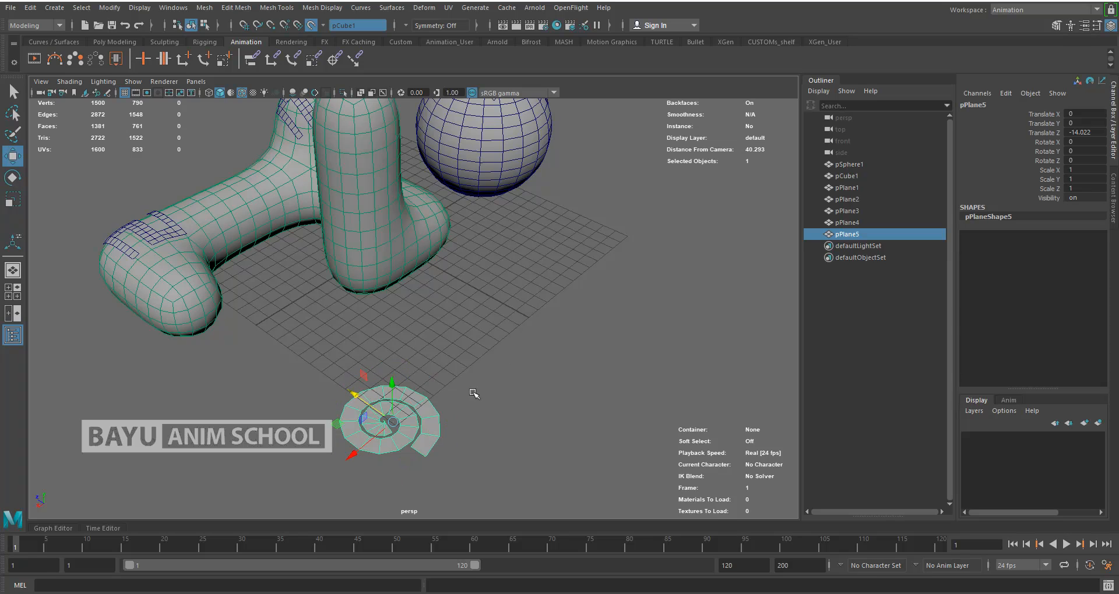
Move the spiral plane to about Translate X -7.8 and stand it upright with Rotate X at -90.
left_click_drag(473, 393, 366, 387, "alt")
left_click_drag(279, 379, 529, 370)
key("e")
left_click_drag(533, 314, 529, 360)
double_click(1090, 142)
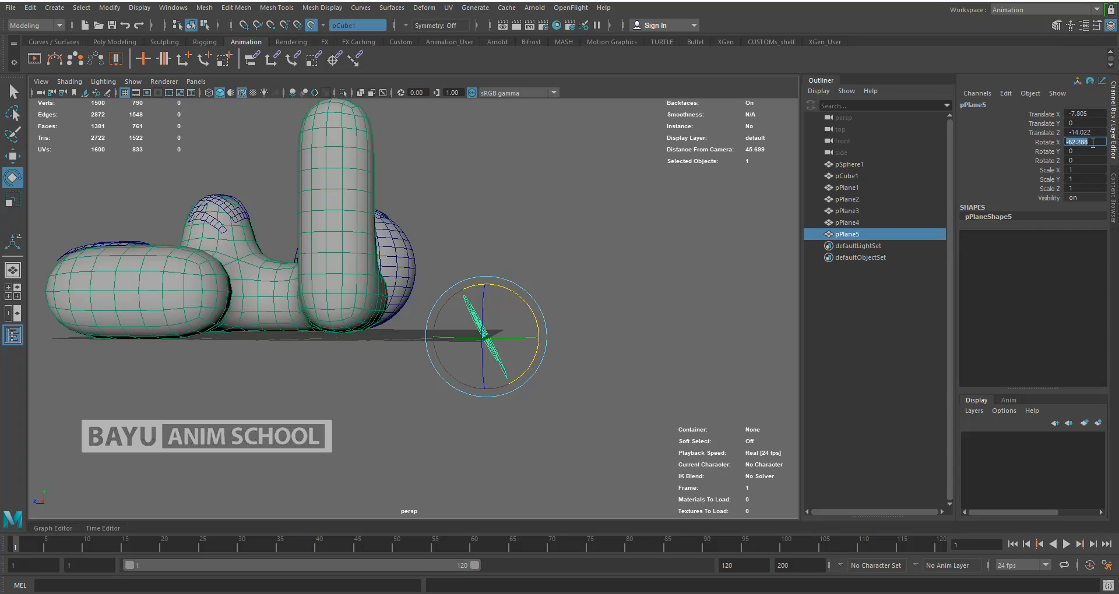
type("-90")
key("Return")
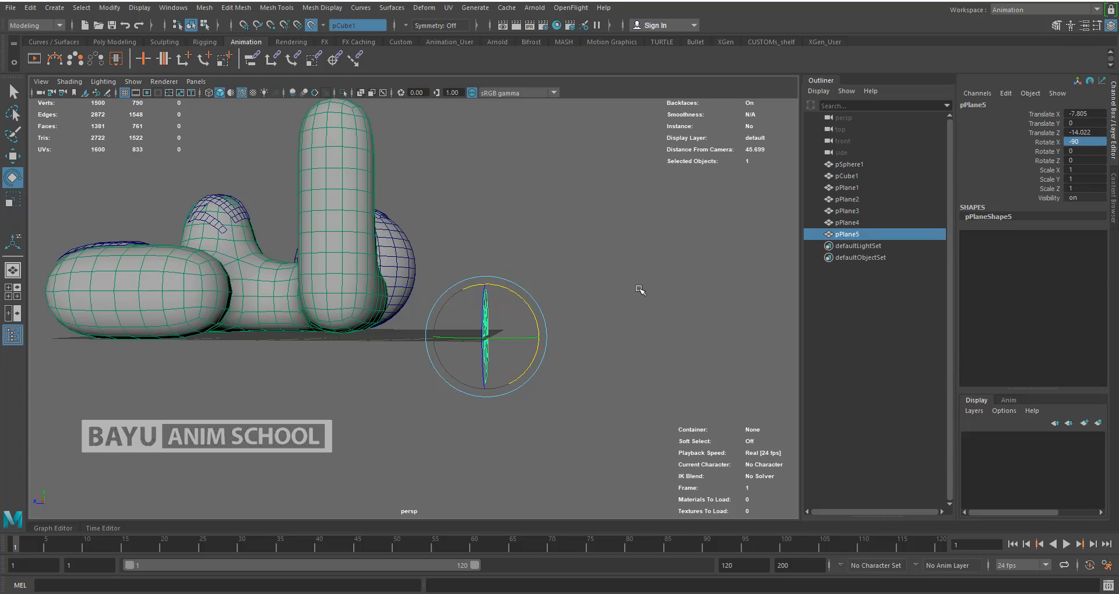
Position the spiral in front of the base of the box's upright limb, at about X -8.35, Y 3.82, Z -9.06.
key("w")
left_click_drag(497, 362, 399, 242, "alt")
left_click_drag(485, 364, 401, 373, "alt")
left_click_drag(390, 291, 398, 291)
left_click_drag(450, 257, 452, 240)
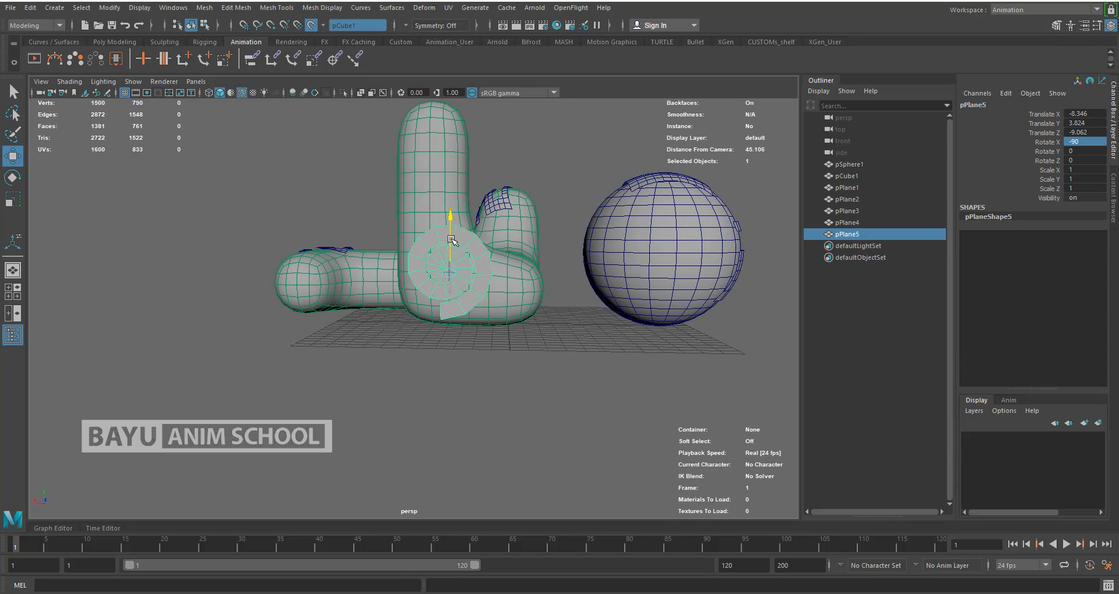
Turn the spiral to about 174.6 in Rotate Z and raise it to about Translate Y 4.16.
mouse_move(482, 368)
left_mouse_down("alt")
mouse_move(494, 369)
mouse_move(485, 367)
left_mouse_up("alt")
right_click_drag(485, 368, 582, 335, "alt")
left_click_drag(582, 335, 533, 402, "alt")
key("e")
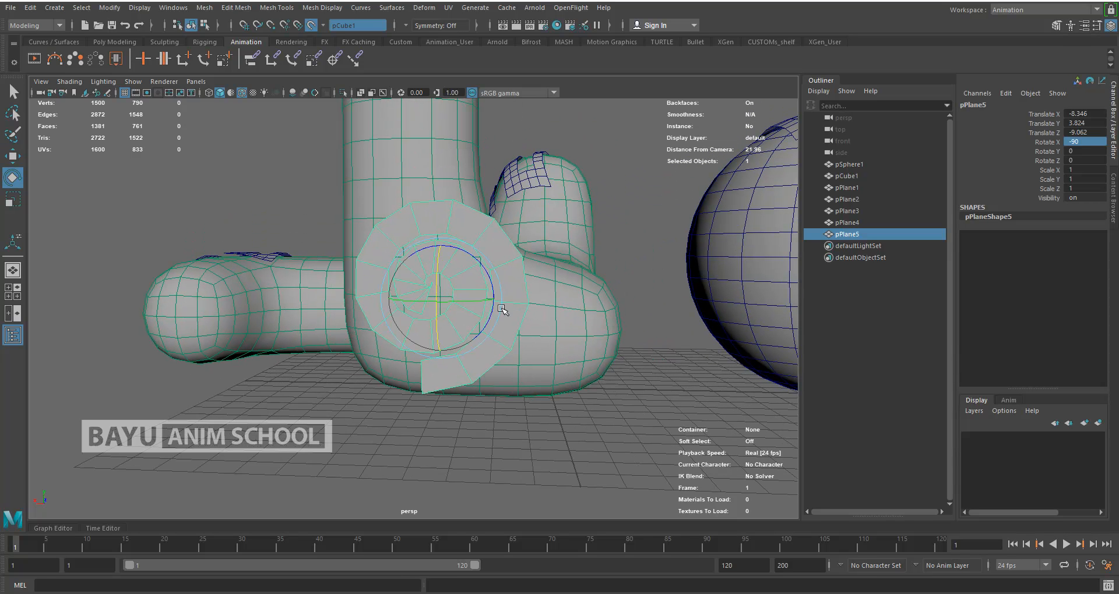
left_click_drag(511, 346, 511, 386)
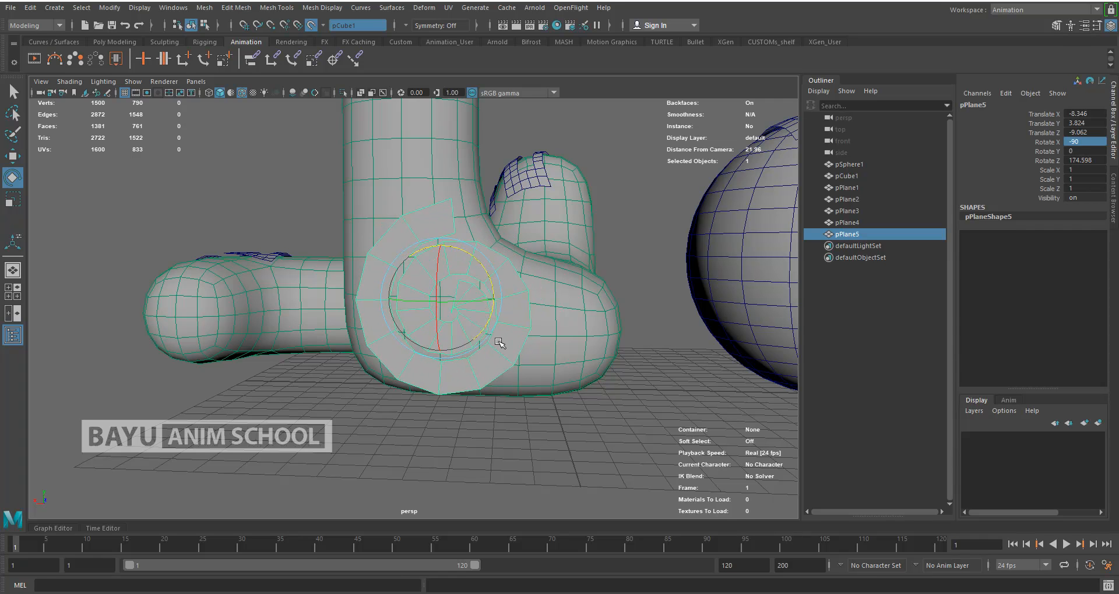
key("w")
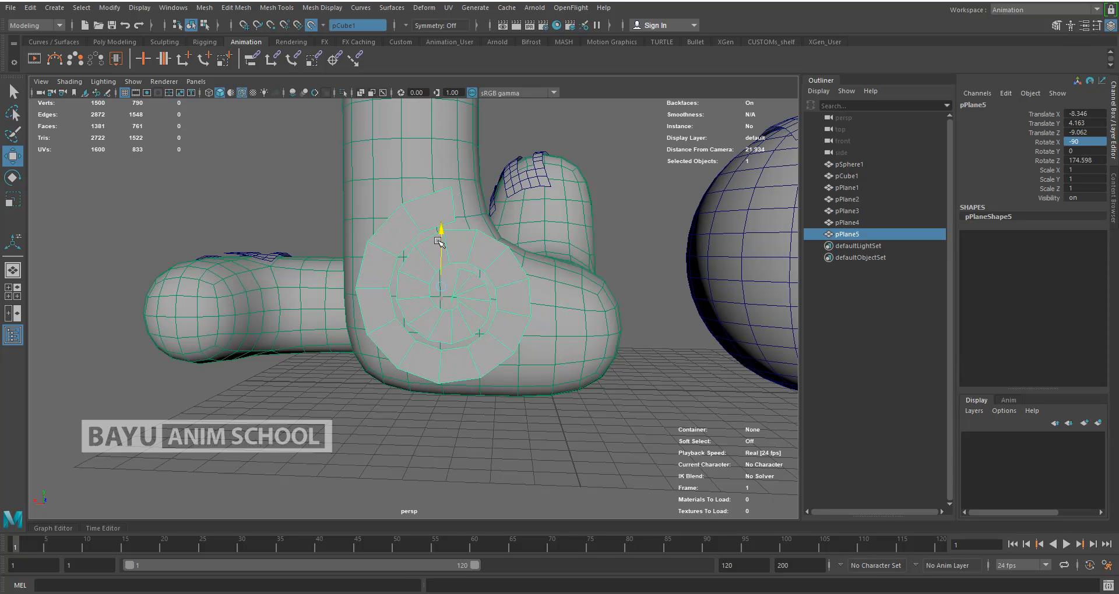
Scale the spiral uniformly to about 0.833 and slide it sideways to about Translate X -8.
left_click_drag(417, 315, 484, 333, "alt")
key("r")
left_click_drag(431, 288, 421, 288)
left_click_drag(499, 366, 460, 383, "alt")
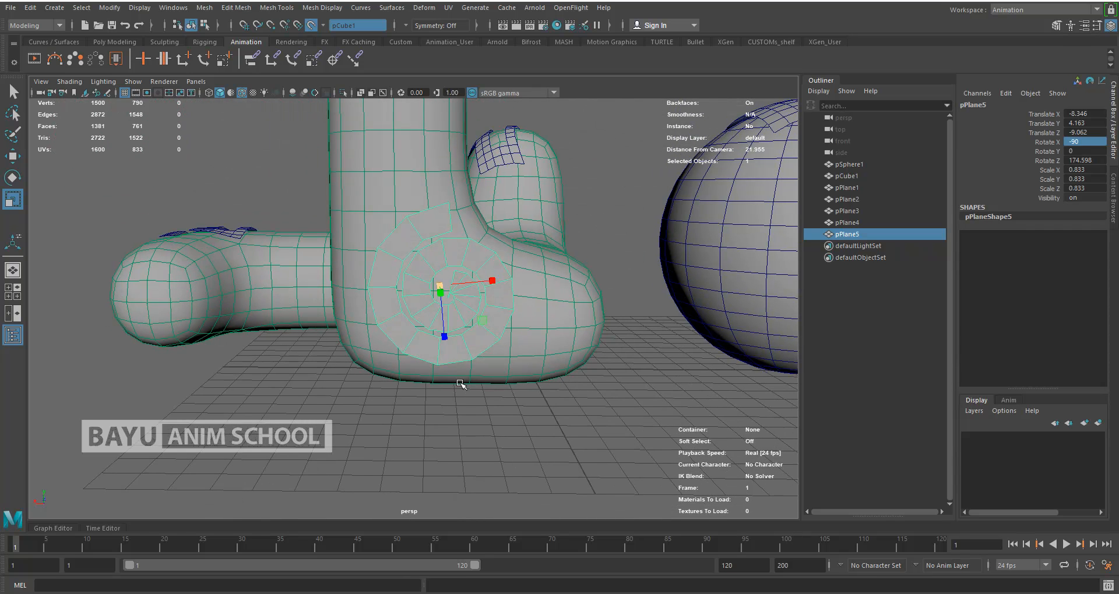
key("w")
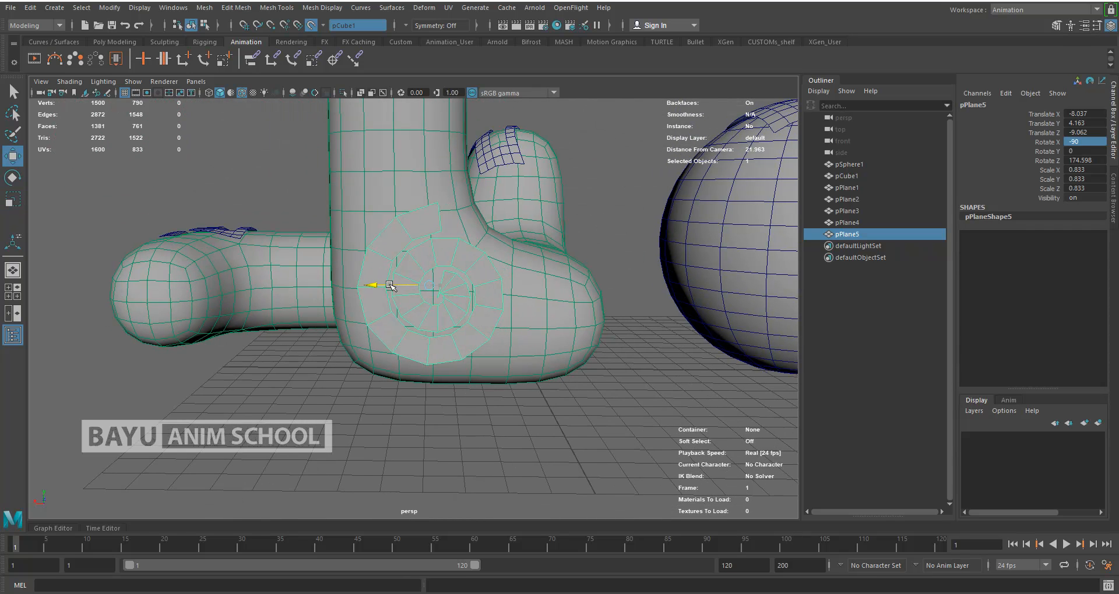
Conform the spiral plane to the live smoothed box.
left_click_drag(415, 379, 629, 399, "alt")
left_click(202, 7)
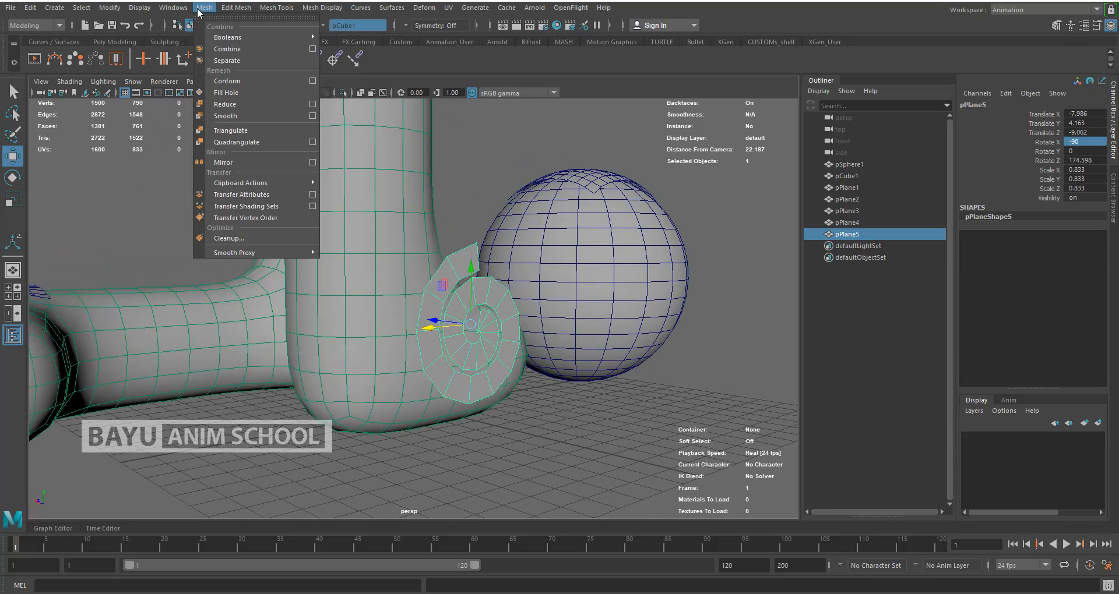
left_click(270, 78)
Deselect the spiral and examine from several angles how it wraps around the base of the box's upright limb.
mouse_move(513, 350)
left_mouse_down("alt")
mouse_move(400, 341)
mouse_move(417, 369)
mouse_move(408, 332)
mouse_move(507, 332)
mouse_move(501, 306)
mouse_move(554, 355)
mouse_move(529, 347)
left_mouse_up("alt")
right_click_drag(529, 346, 344, 357, "alt")
middle_click_drag(344, 357, 392, 392, "alt")
left_click_drag(393, 392, 341, 376, "alt")
left_click(461, 447)
right_click_drag(340, 376, 469, 365, "alt")
middle_click_drag(499, 318, 443, 282, "alt")
left_click_drag(443, 282, 524, 356, "alt")
middle_click_drag(432, 343, 488, 375, "alt")
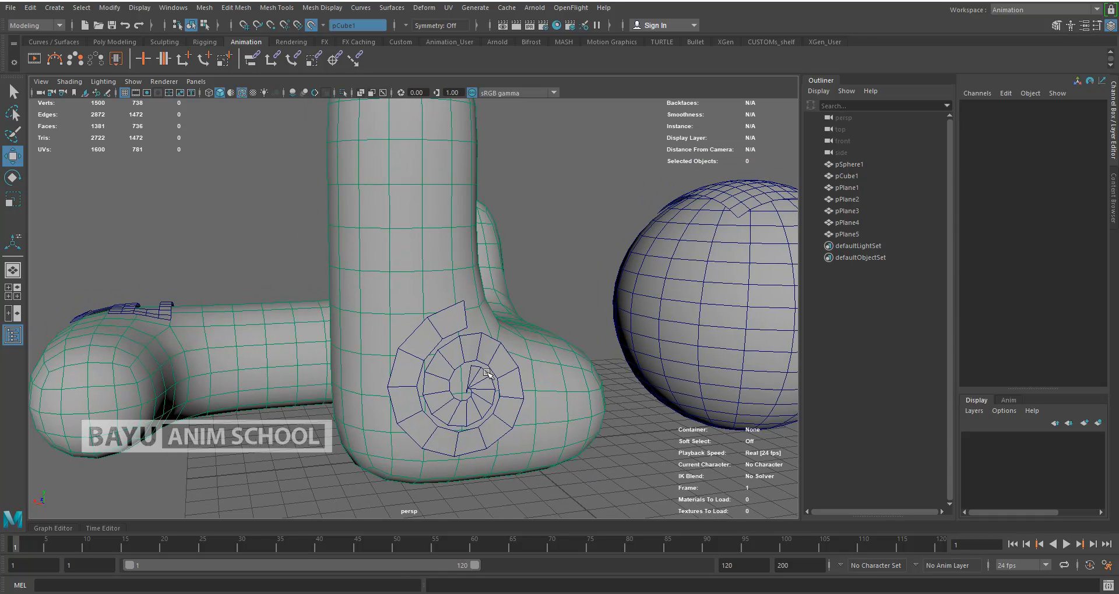